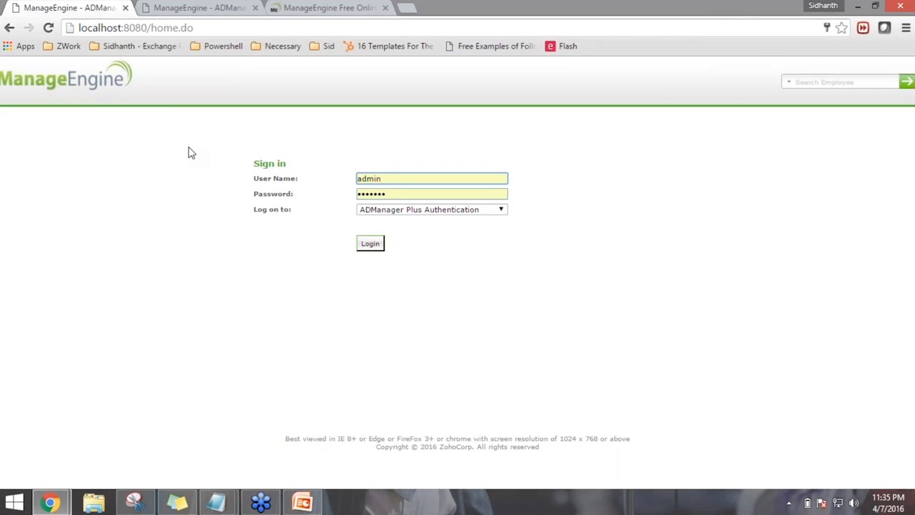
# Sign in as admin and open the Help Desk Technicians list under AD Delegation
pyautogui.click(367, 248)
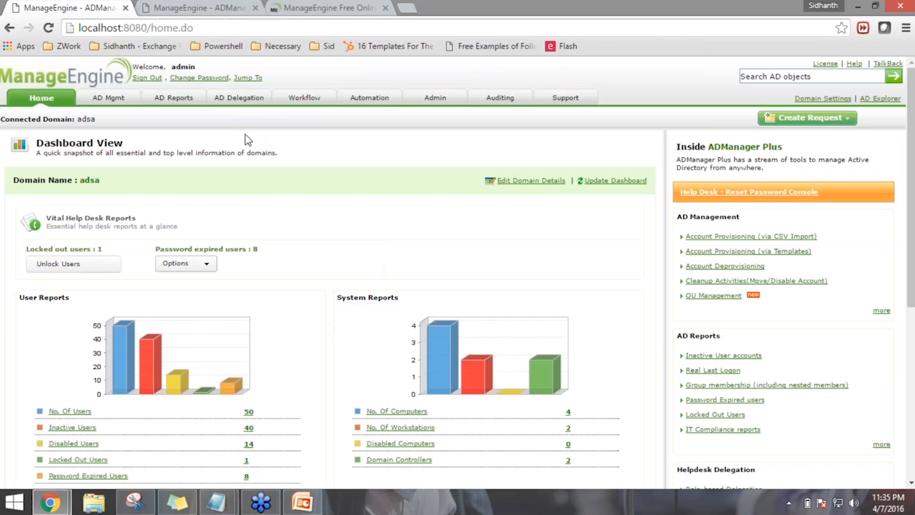
pyautogui.click(238, 99)
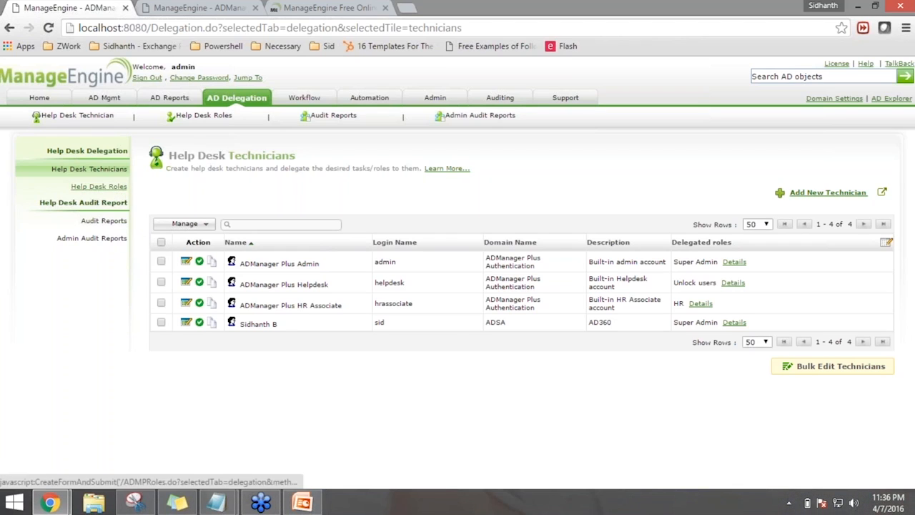
pyautogui.click(113, 188)
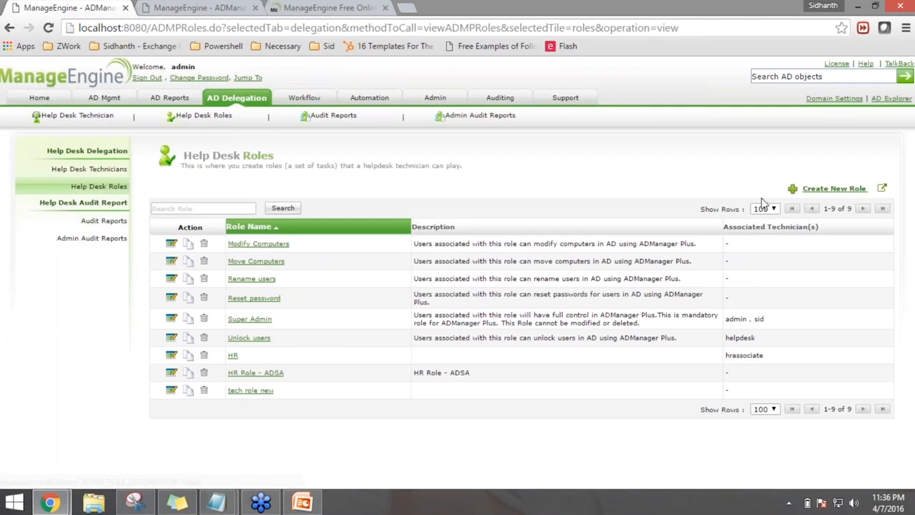
# Start a new help desk role with name and description both 'Helpdesk IT'
pyautogui.click(829, 190)
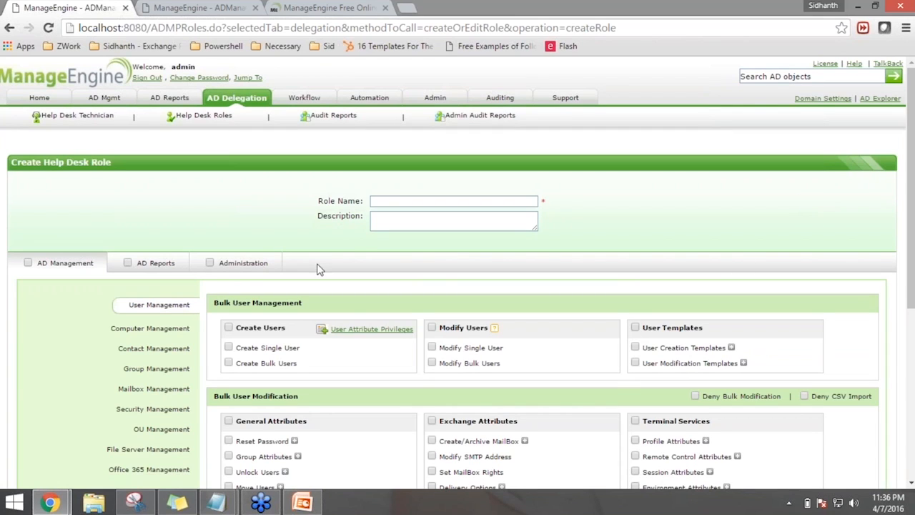
pyautogui.click(400, 201)
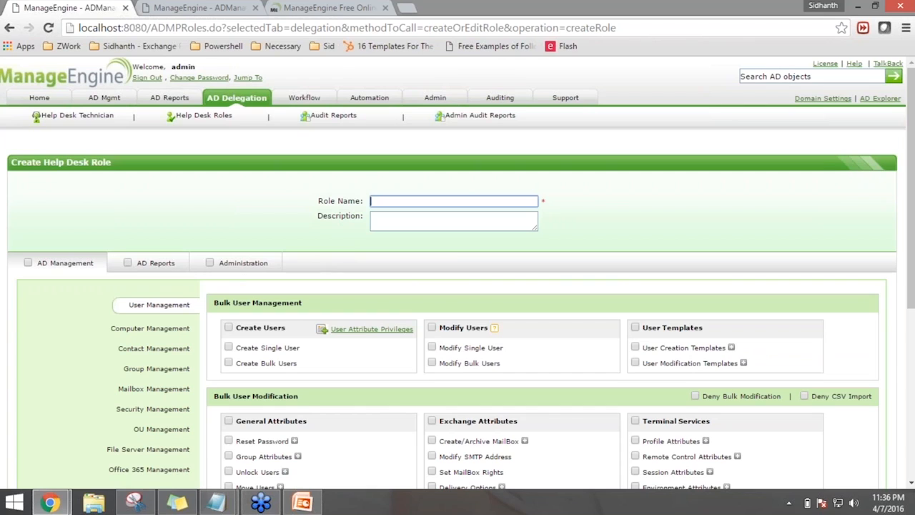
pyautogui.write('Helpdesk IT')
pyautogui.hotkey('ctrl', 'a')
pyautogui.hotkey('ctrl', 'c')
pyautogui.click(407, 220)
pyautogui.hotkey('ctrl', 'v')
pyautogui.click(609, 205)
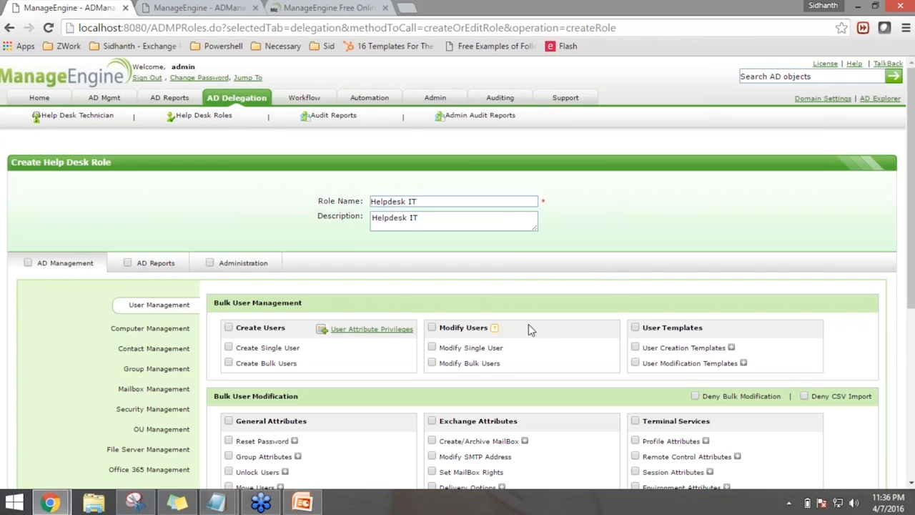
pyautogui.scroll(-1, 524, 331)
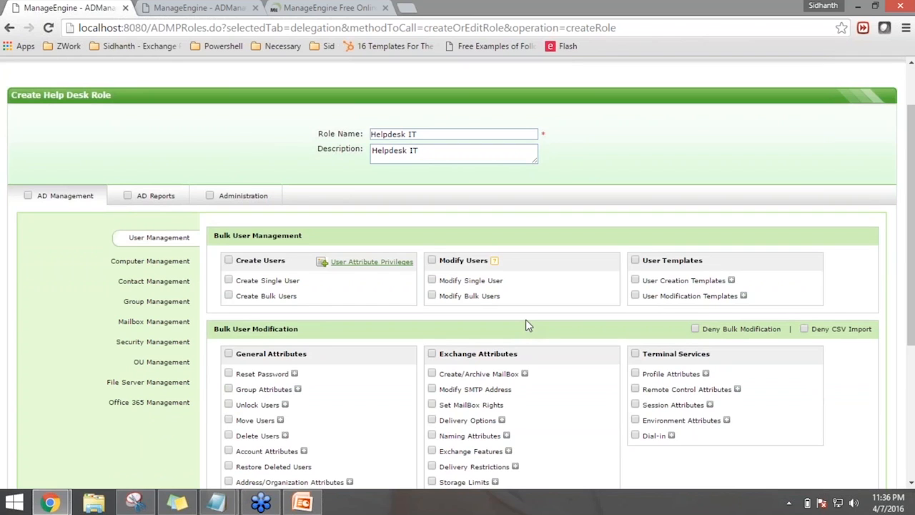
pyautogui.scroll(-1, 527, 324)
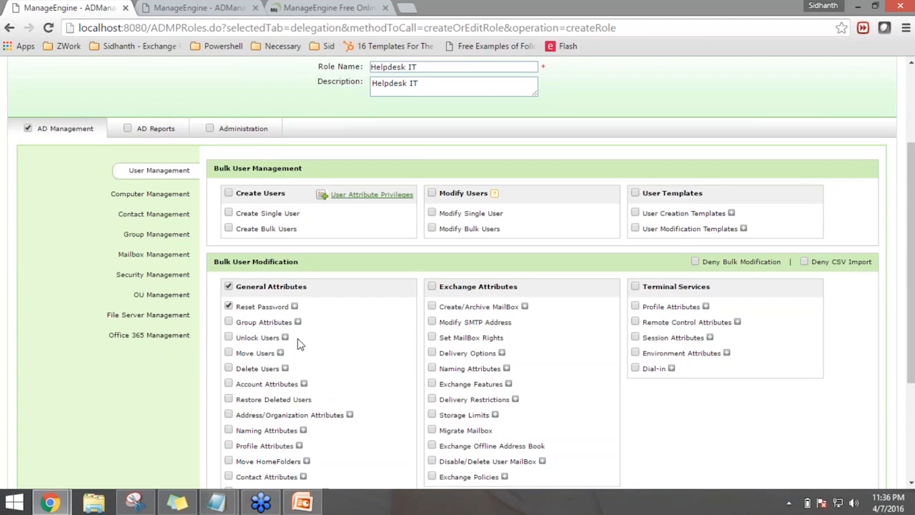
# Clear Reset Password's can't-change, must-change-at-logon and never-expires account options
pyautogui.click(295, 306)
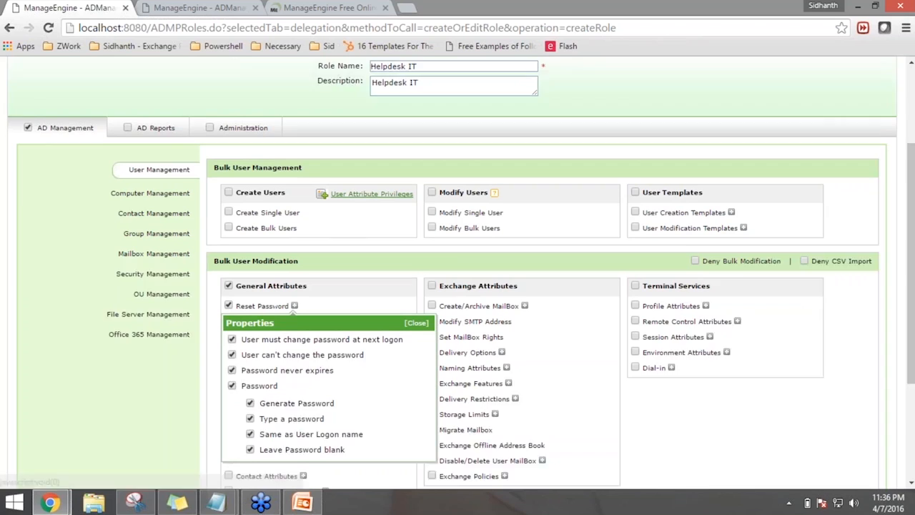
pyautogui.scroll(-1, 296, 313)
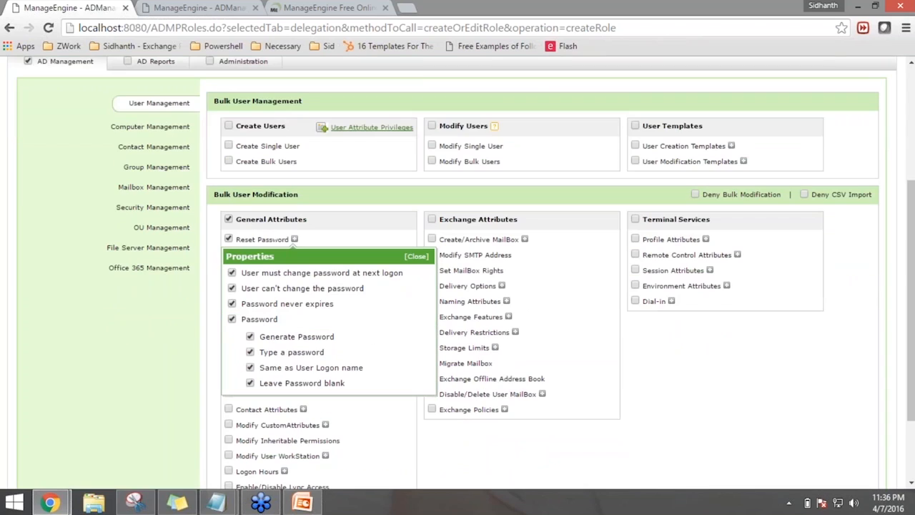
pyautogui.click(233, 290)
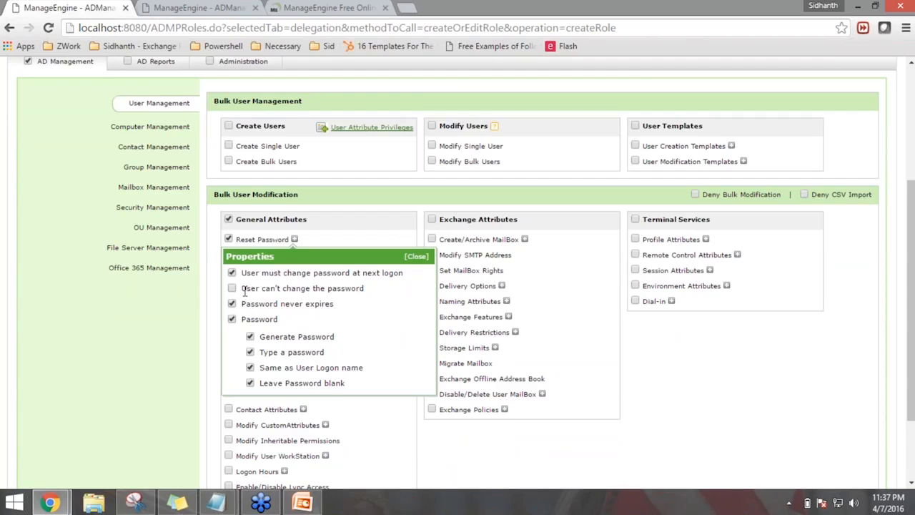
pyautogui.click(232, 273)
pyautogui.moveTo(245, 306); pyautogui.dragTo(285, 305)
pyautogui.click(232, 303)
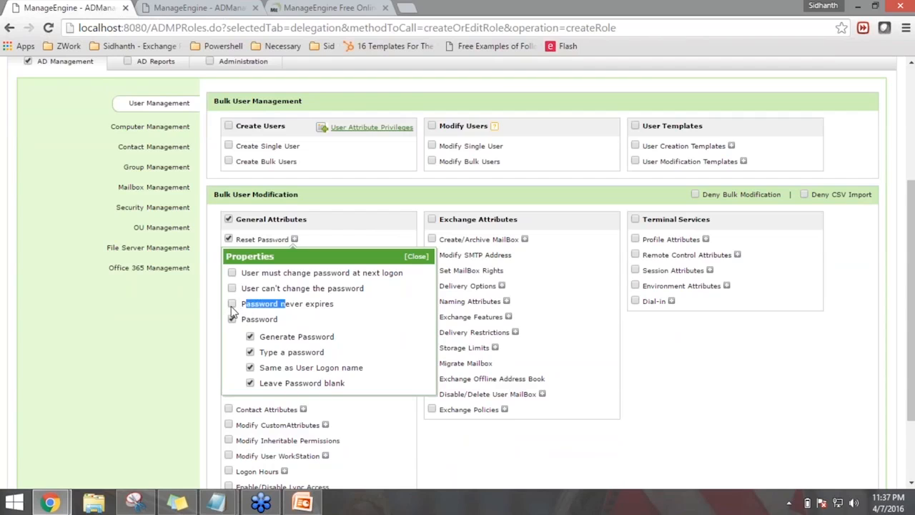
pyautogui.click(260, 377)
# Clear the generate, same-as-logon-name and blank password methods, leaving only Type a password
pyautogui.click(251, 336)
pyautogui.click(250, 368)
pyautogui.click(251, 384)
pyautogui.moveTo(261, 352); pyautogui.dragTo(322, 354)
pyautogui.click(353, 364)
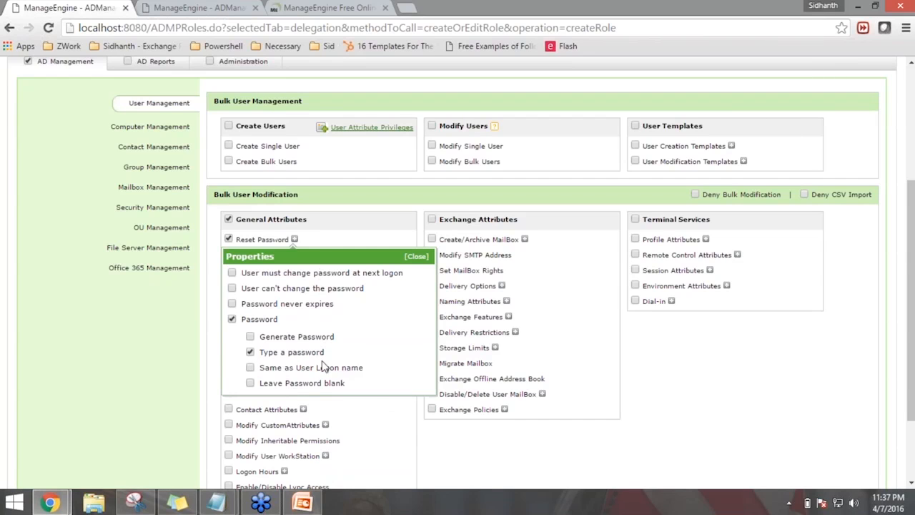
pyautogui.click(417, 256)
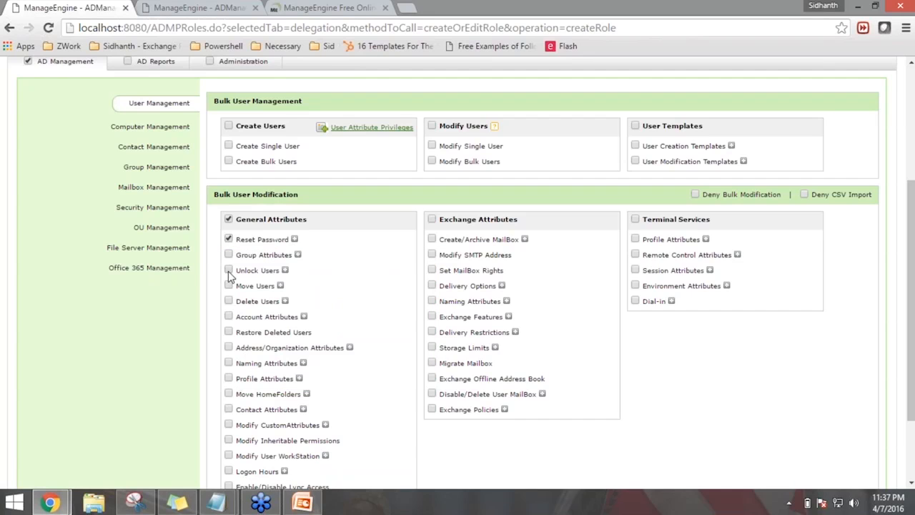
# Grant Unlock Users and Account Attributes limited to Enable/Disable
pyautogui.click(229, 317)
pyautogui.click(304, 316)
pyautogui.click(229, 317)
pyautogui.click(241, 443)
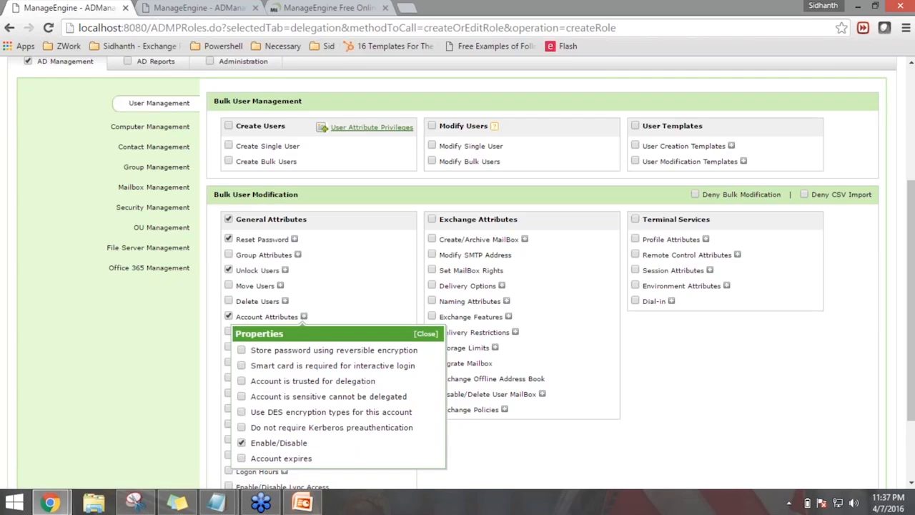
pyautogui.click(426, 334)
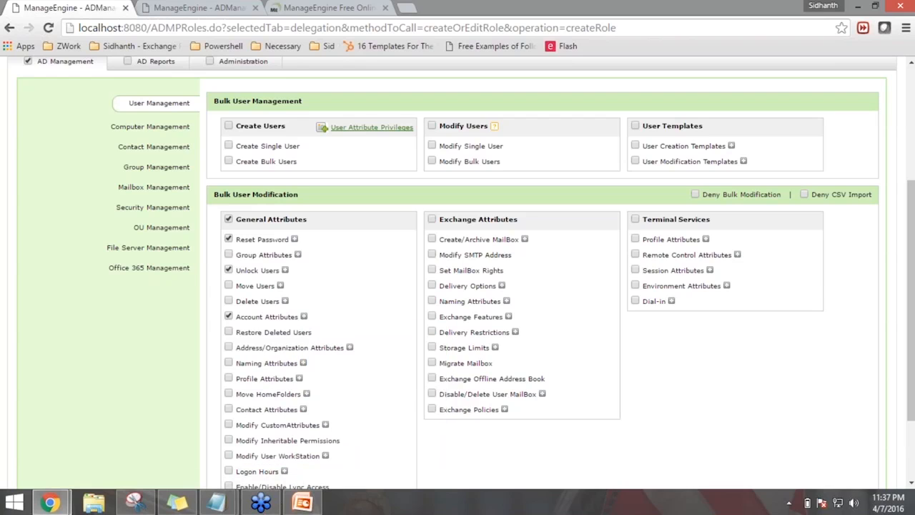
# Add Modify Bulk and Single Users rights and save the Helpdesk IT role
pyautogui.click(432, 162)
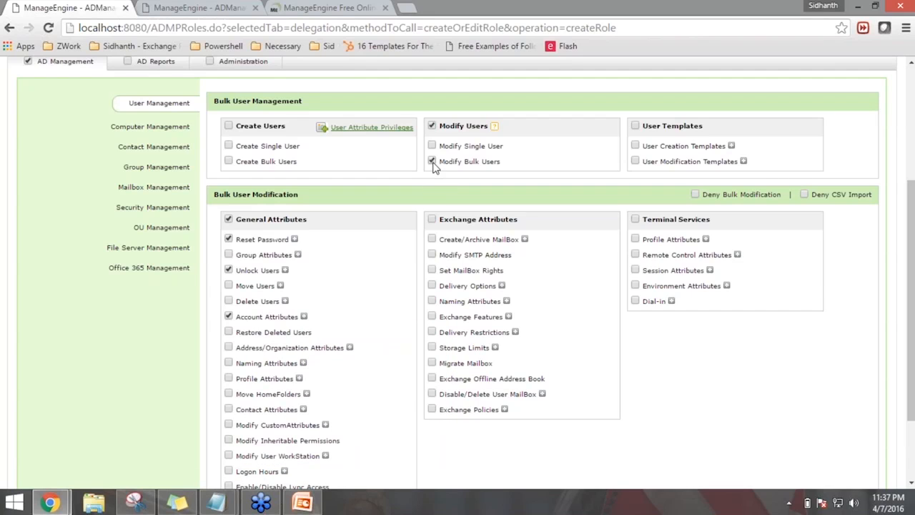
pyautogui.click(431, 125)
pyautogui.scroll(-2, 351, 283)
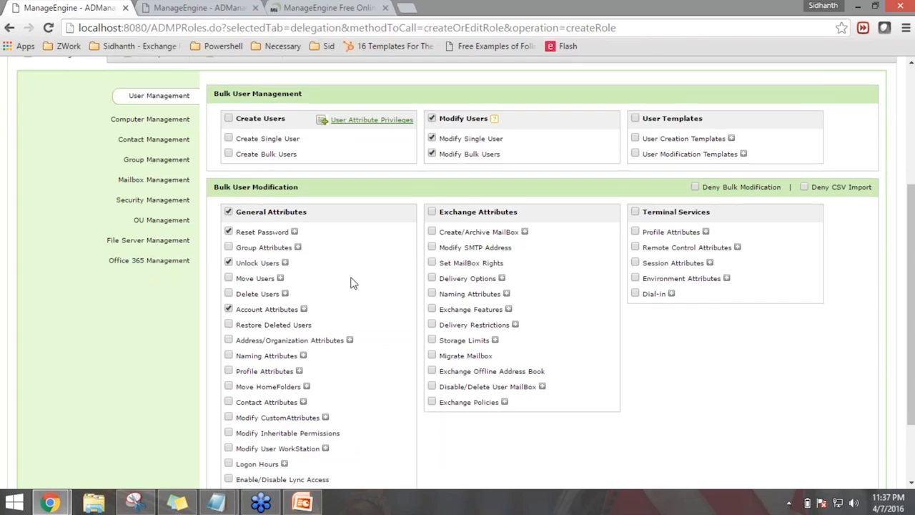
pyautogui.scroll(3, 397, 301)
pyautogui.scroll(-4, 403, 304)
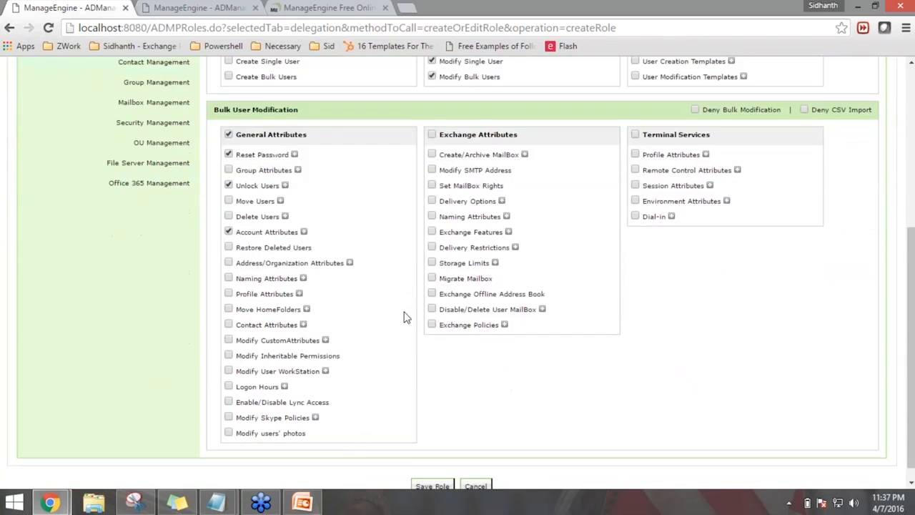
pyautogui.click(439, 471)
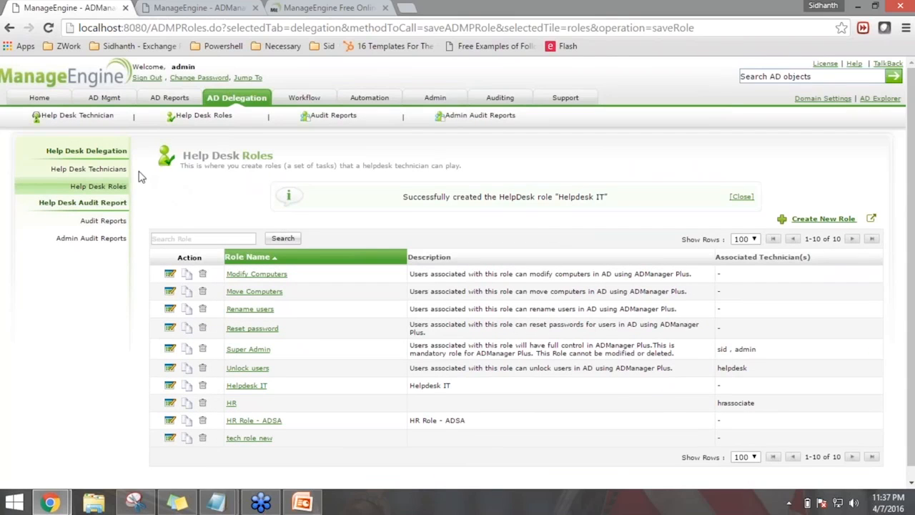
# Give the helpdesk technician the Helpdesk IT role instead of Unlock users, save, and sign out
pyautogui.click(93, 169)
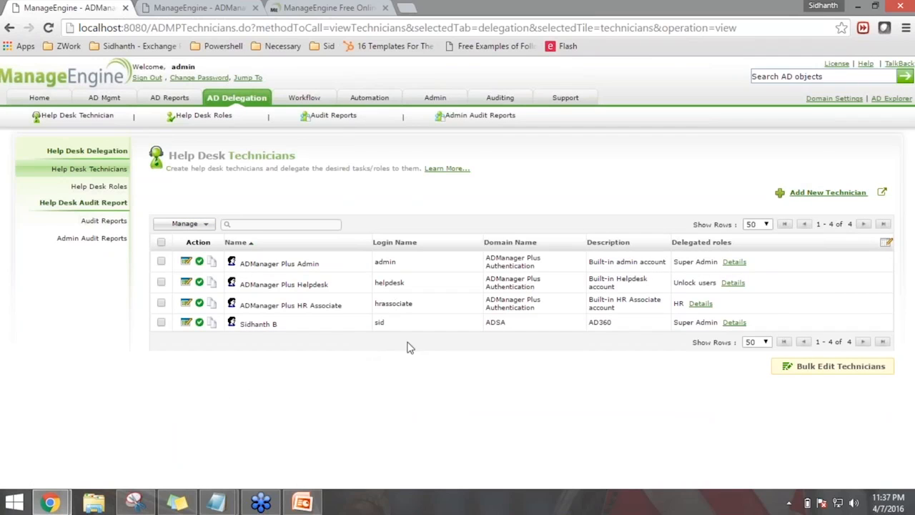
pyautogui.click(188, 283)
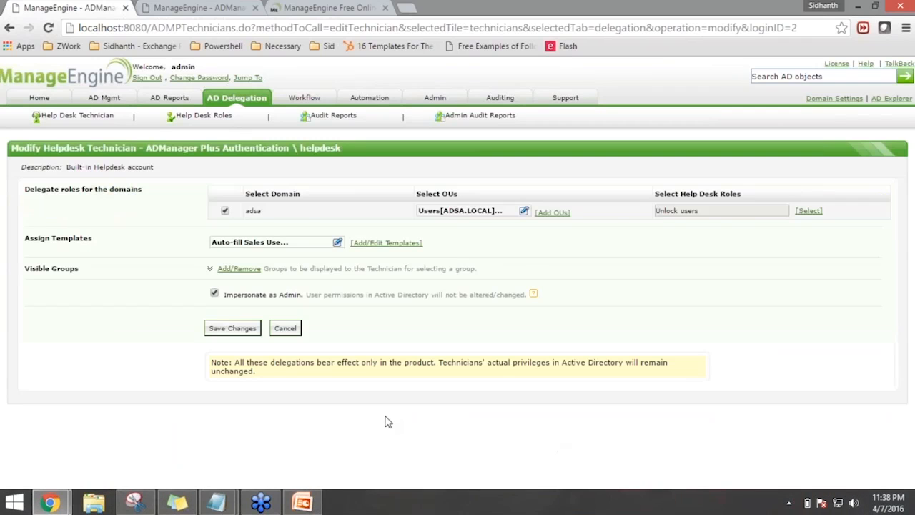
pyautogui.click(810, 211)
pyautogui.scroll(-3, 686, 300)
pyautogui.click(637, 303)
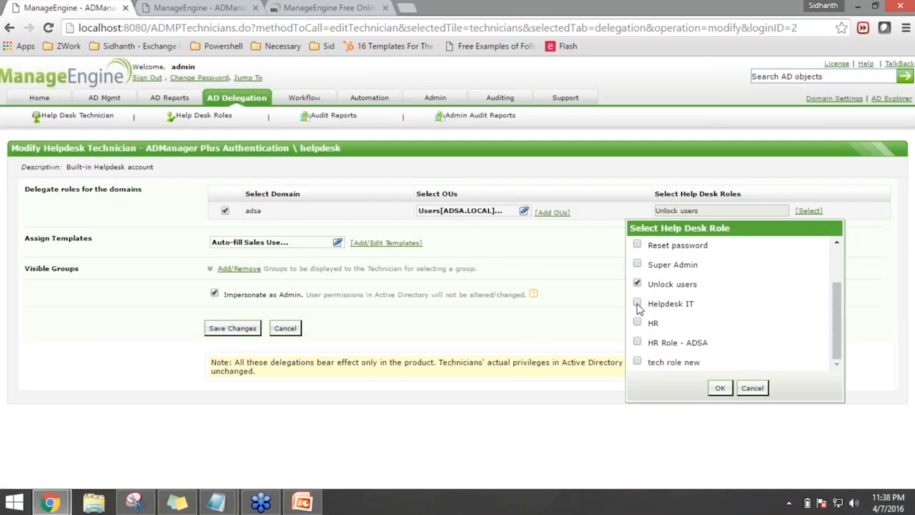
pyautogui.click(637, 284)
pyautogui.scroll(3, 672, 314)
pyautogui.click(721, 388)
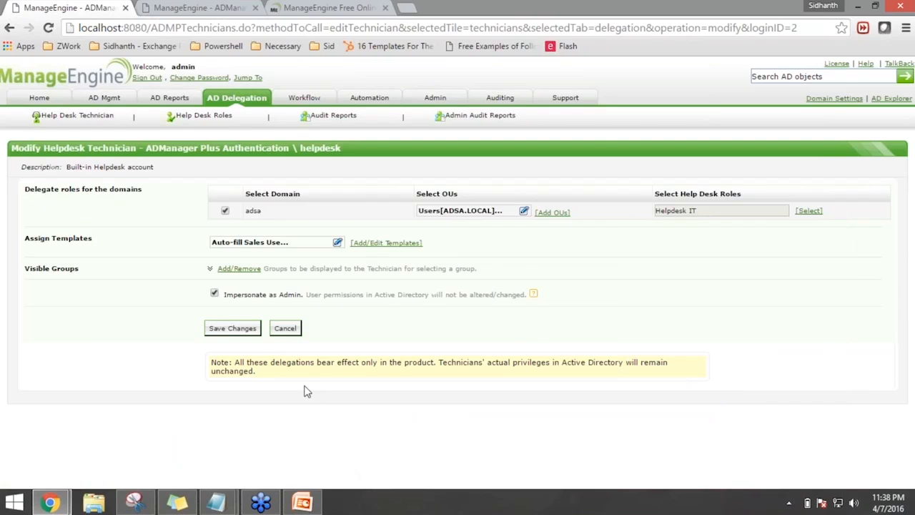
pyautogui.click(253, 333)
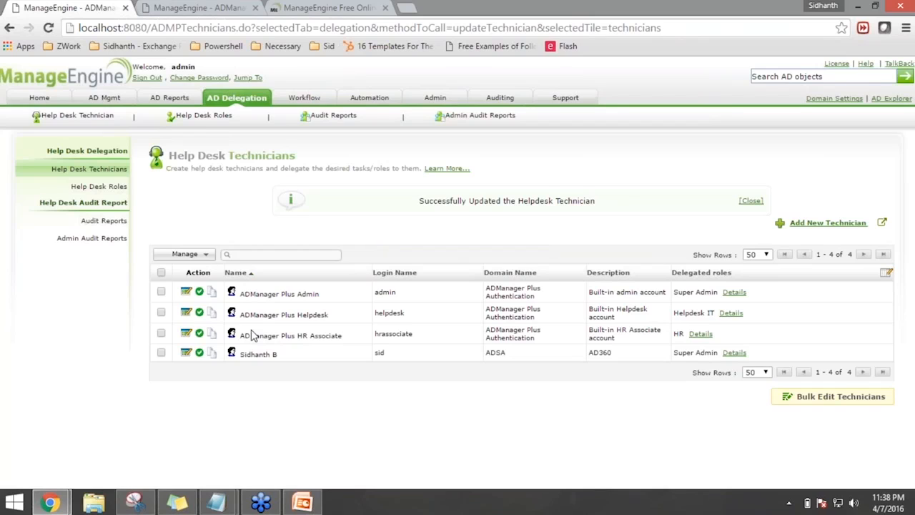
pyautogui.click(157, 77)
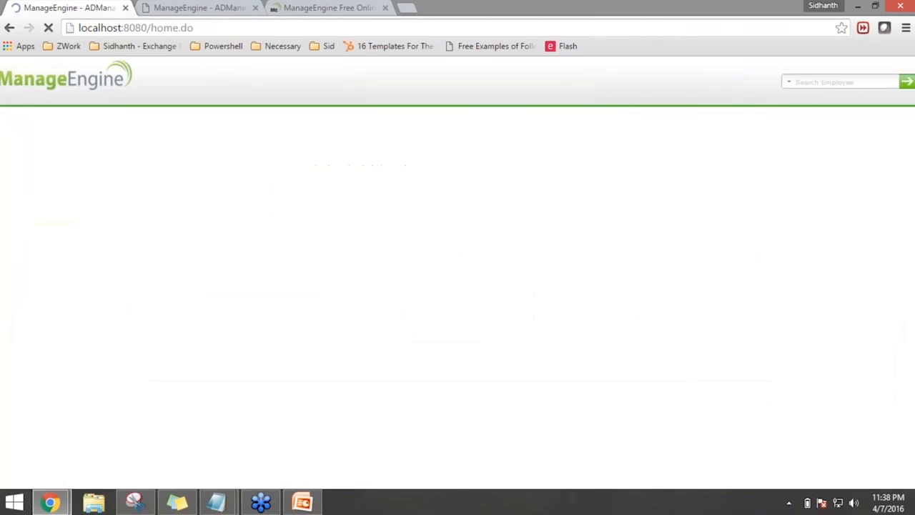
# Sign in as user 'helpdesk' with the technician's password
pyautogui.doubleClick(368, 179)
pyautogui.write('helpdesk')
pyautogui.press('Tab')
pyautogui.write('test1')
pyautogui.click(368, 245)
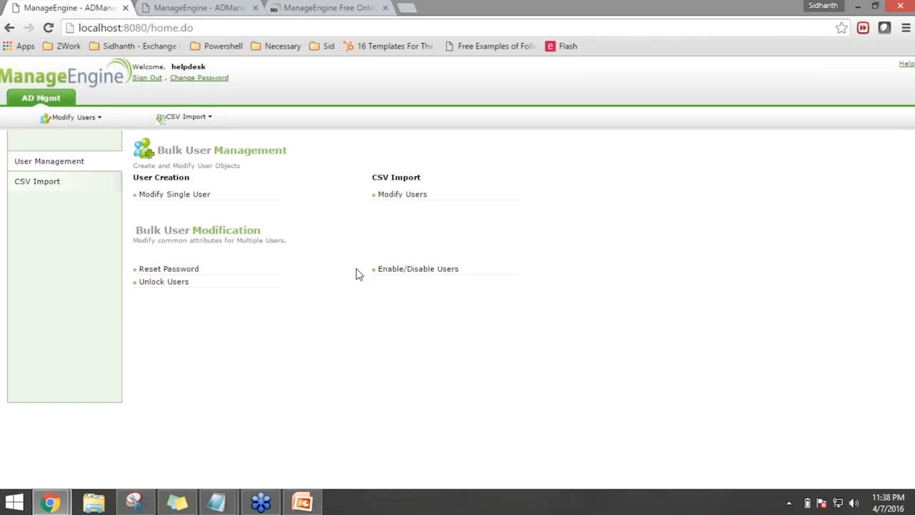
# Inspect the Administrator account's settings in Modify Single User, close it, and sign out
pyautogui.click(201, 199)
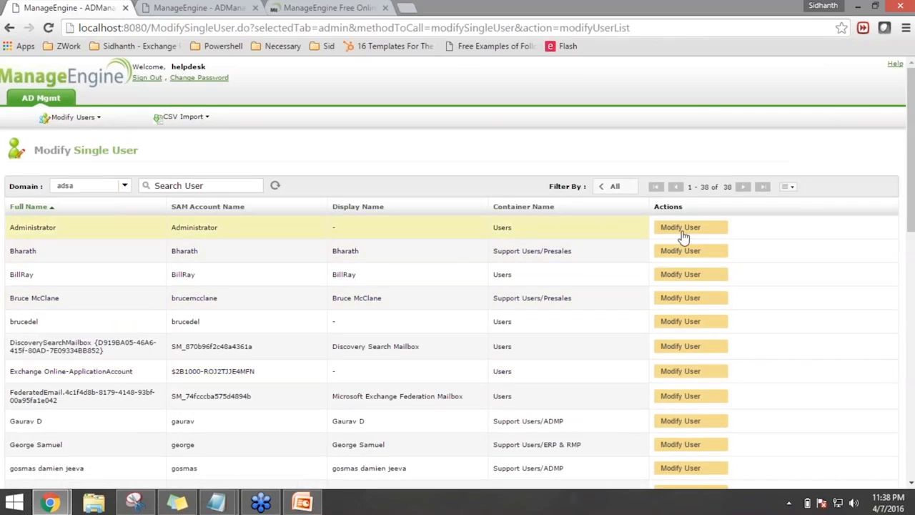
pyautogui.click(682, 232)
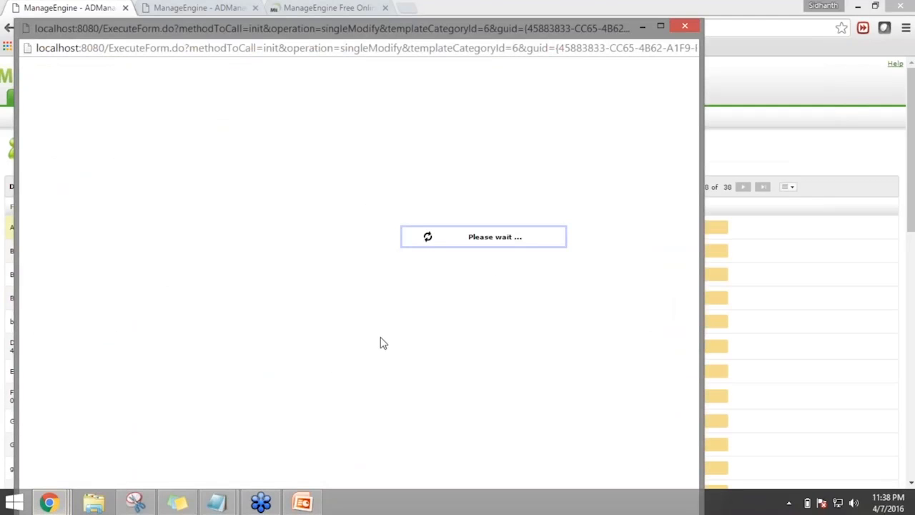
pyautogui.scroll(-1, 381, 338)
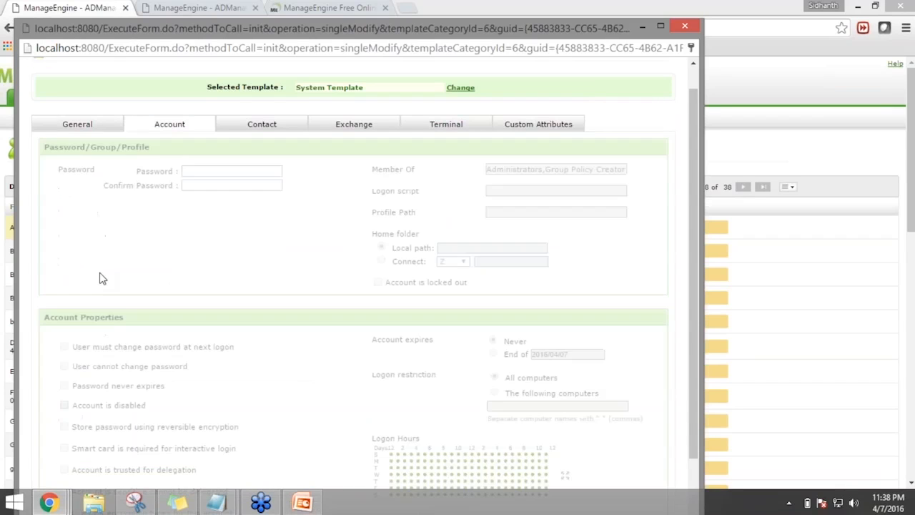
pyautogui.click(213, 172)
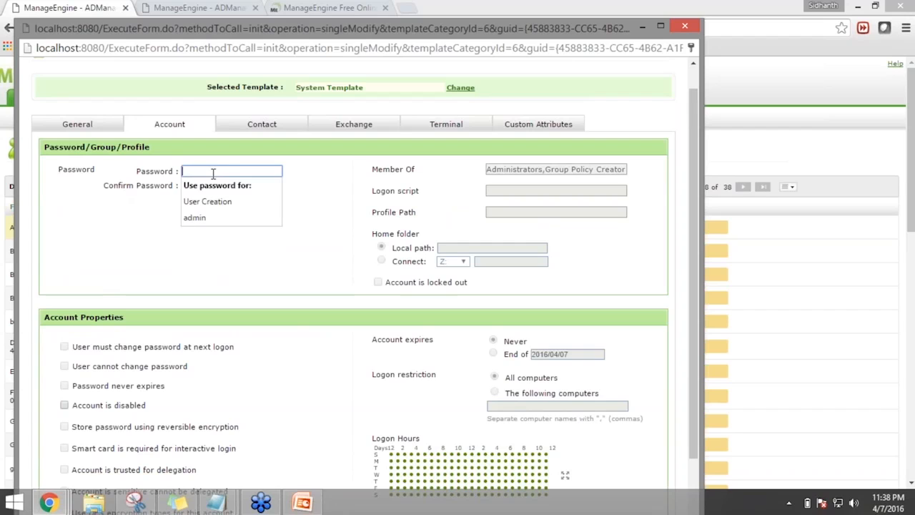
pyautogui.click(326, 230)
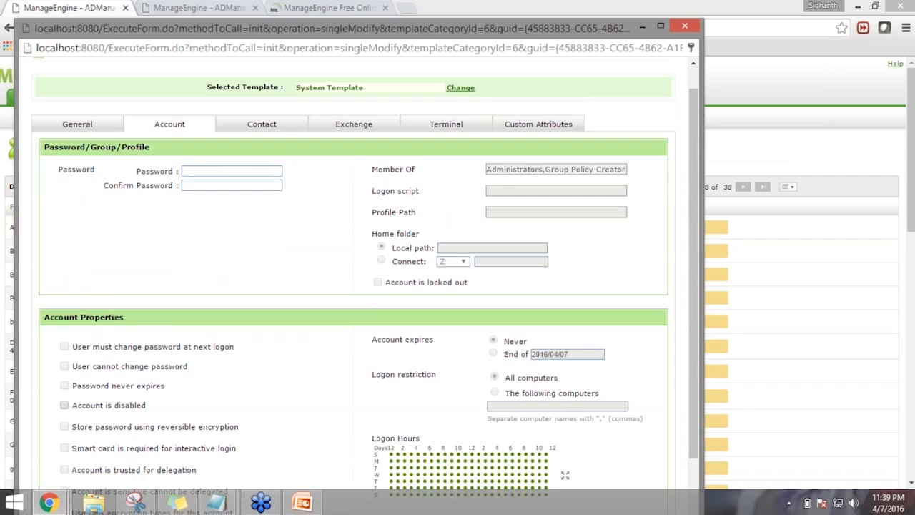
pyautogui.click(685, 27)
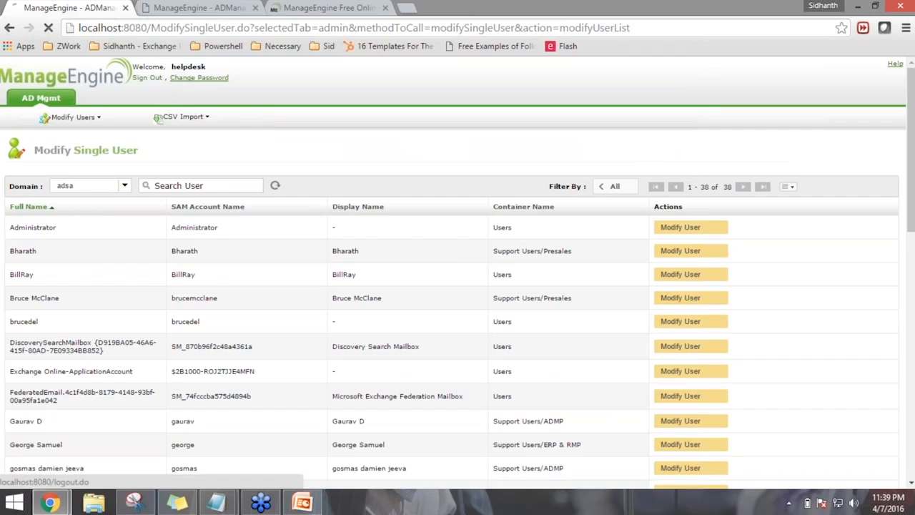
pyautogui.click(159, 79)
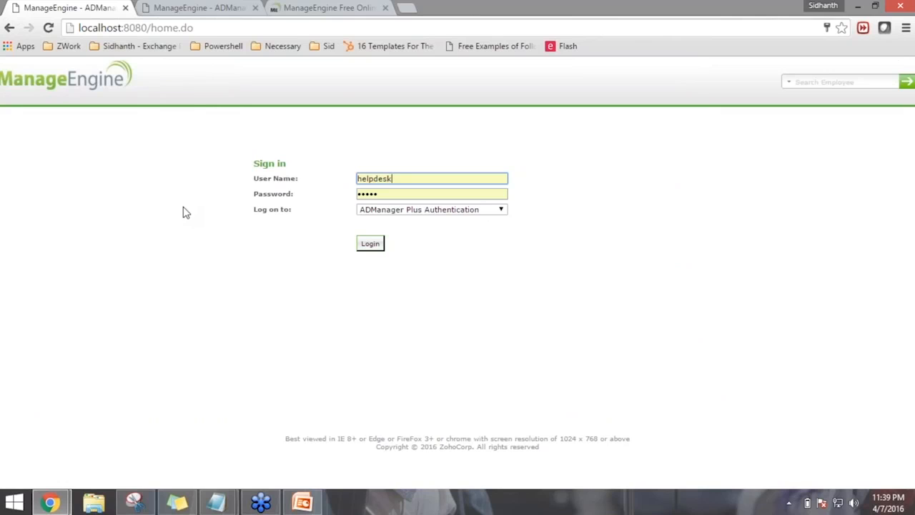
# Sign back in as 'admin' with the administrator password
pyautogui.doubleClick(424, 179)
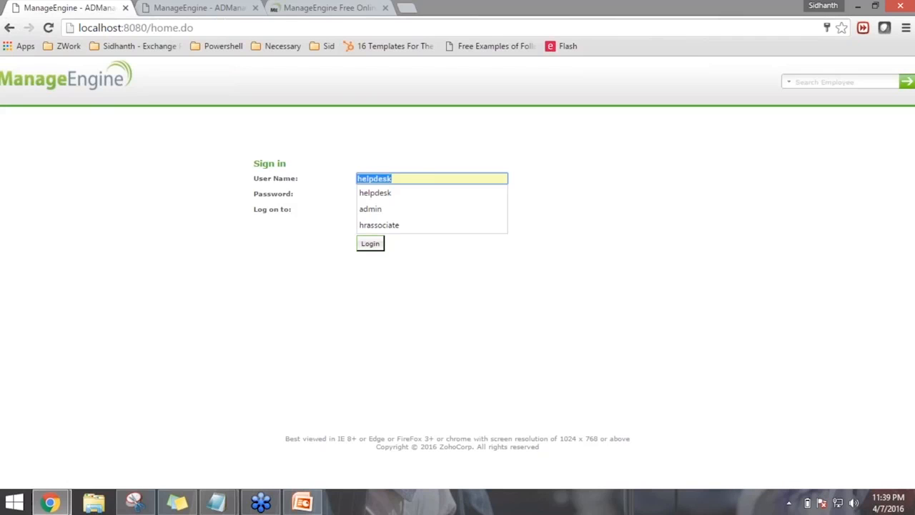
pyautogui.write('admin')
pyautogui.press('Tab')
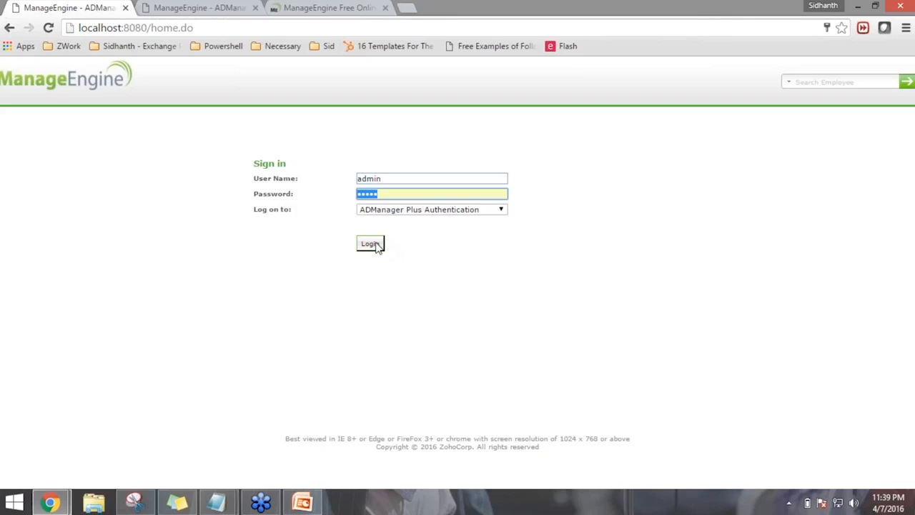
pyautogui.write('admi')
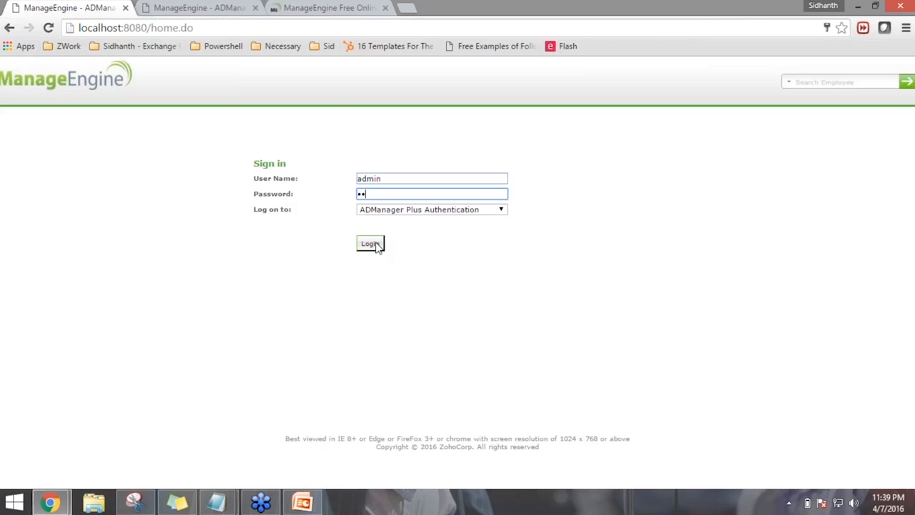
pyautogui.write('n12')
pyautogui.click(371, 244)
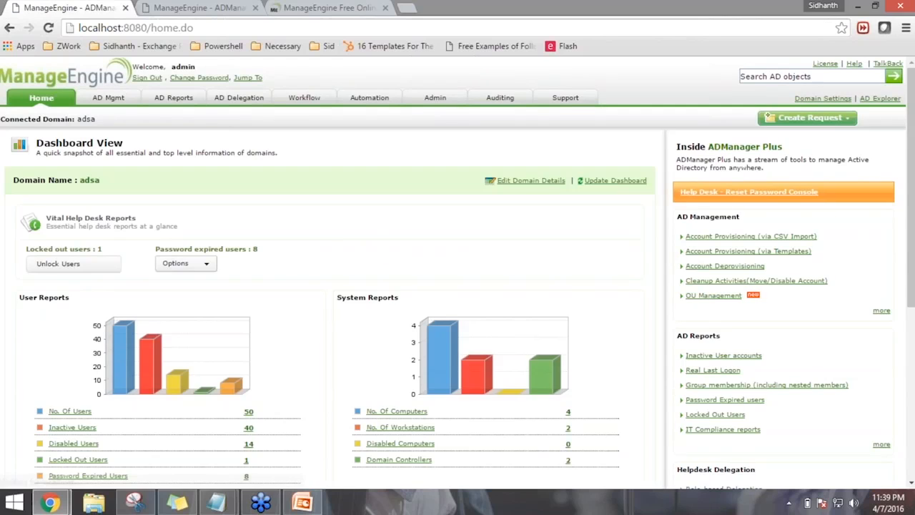
# From the Helpdesk technician's edit page under AD Delegation, open Domain Settings
pyautogui.click(241, 100)
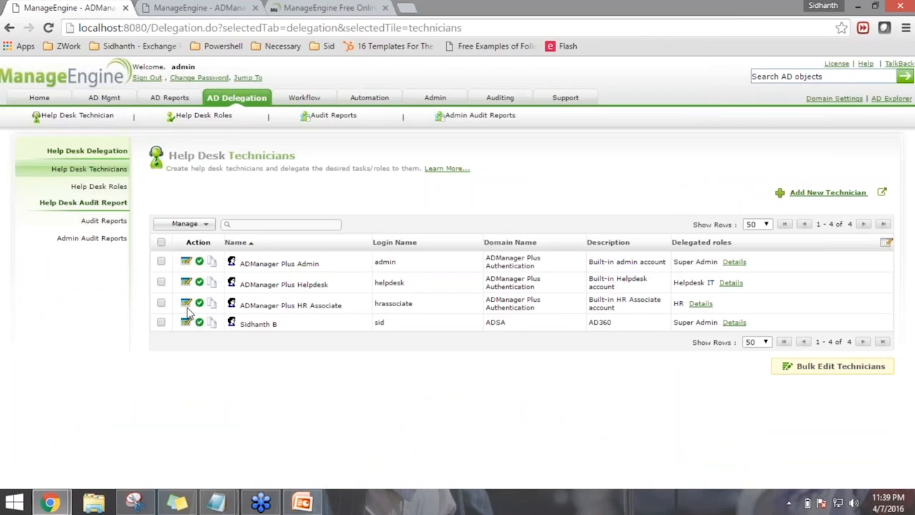
pyautogui.click(186, 282)
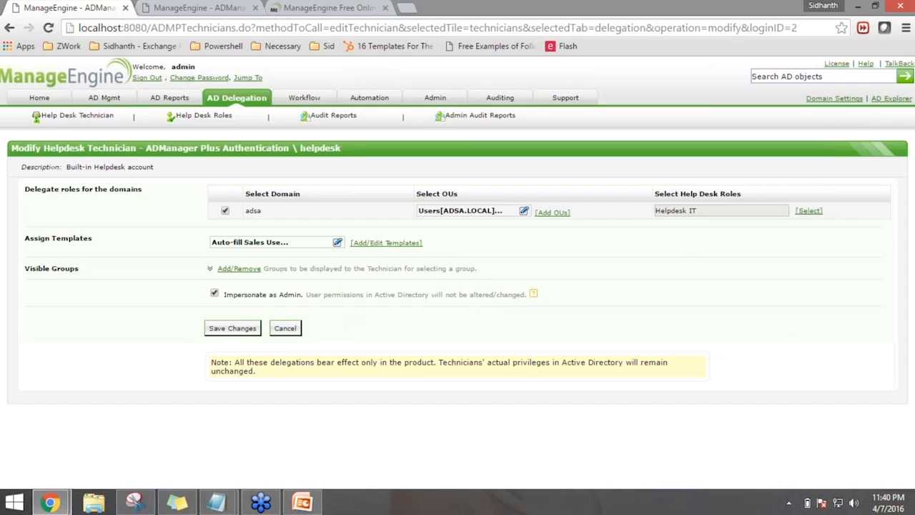
pyautogui.click(833, 98)
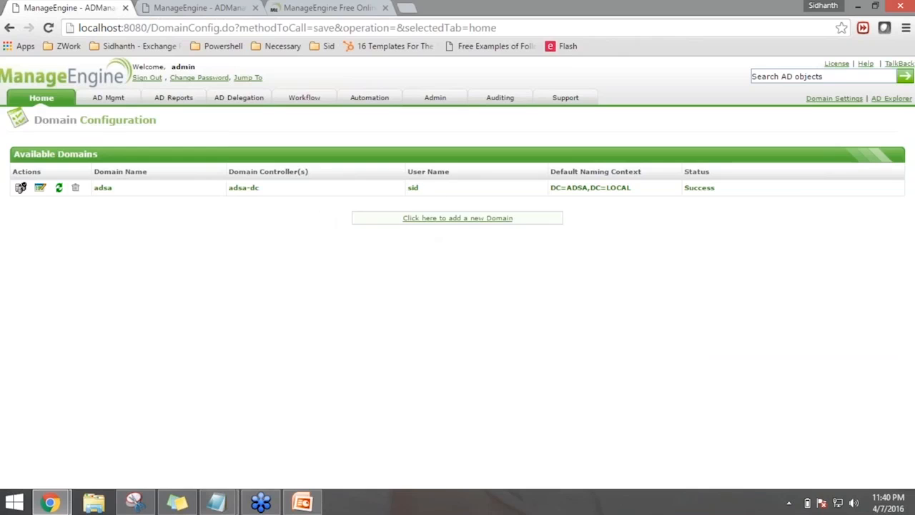
# Return to the Help Desk Technicians list and highlight the Helpdesk technician's name
pyautogui.doubleClick(413, 187)
pyautogui.click(239, 97)
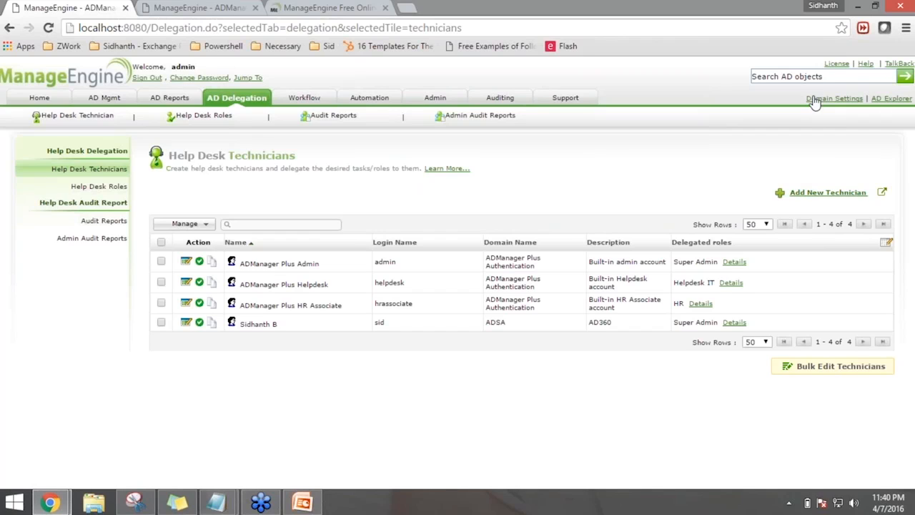
pyautogui.moveTo(329, 284); pyautogui.dragTo(302, 284)
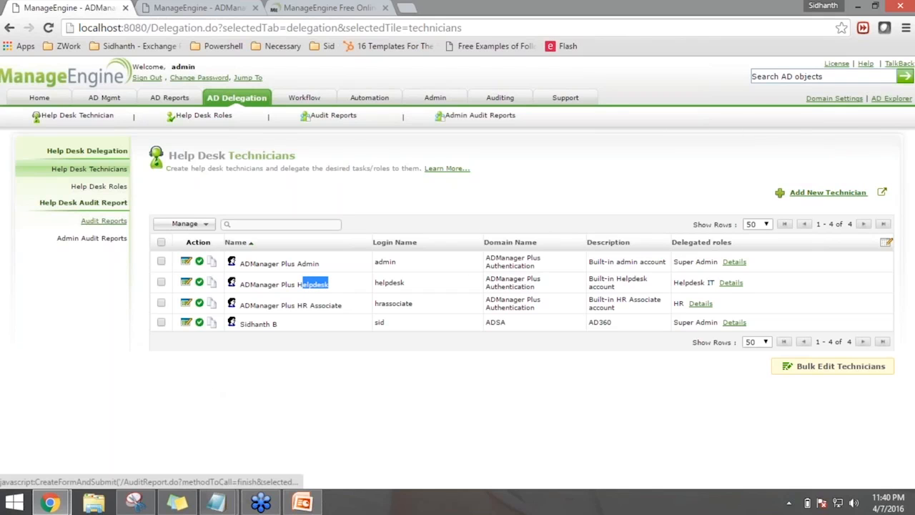
pyautogui.click(104, 221)
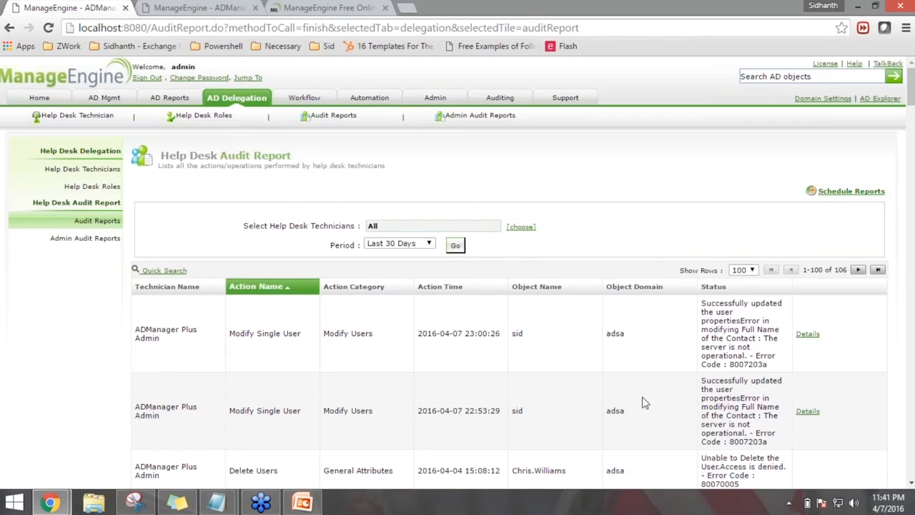
pyautogui.scroll(-1, 643, 402)
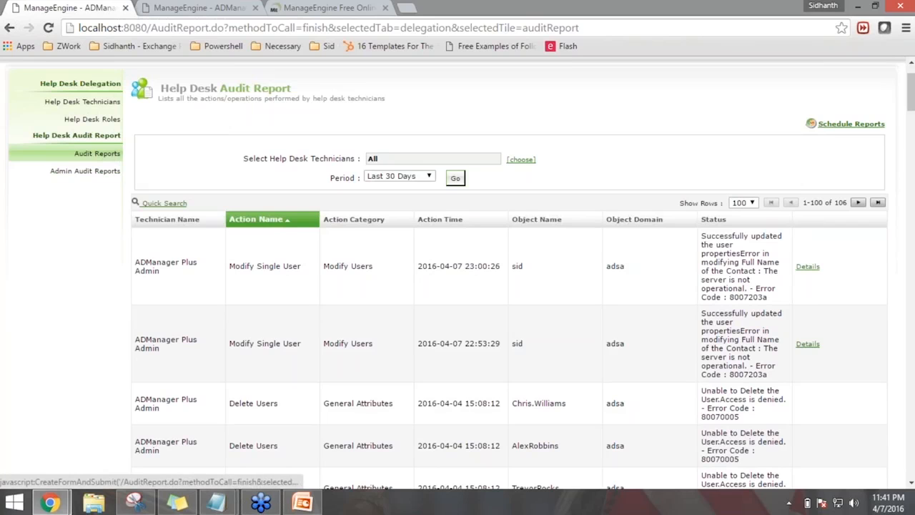
pyautogui.click(82, 102)
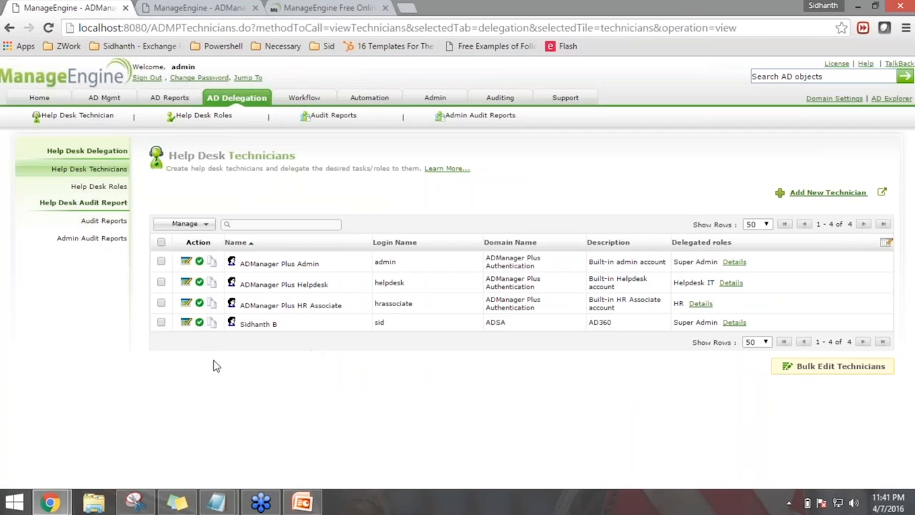
# Edit the AD360 technician and confirm its OUs, Helpdesk US and ServiceDesk UK
pyautogui.click(187, 323)
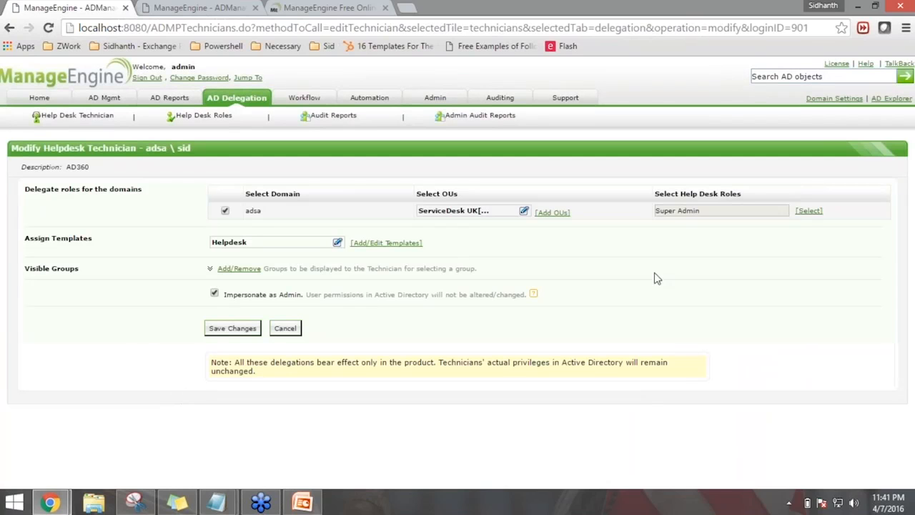
pyautogui.click(552, 212)
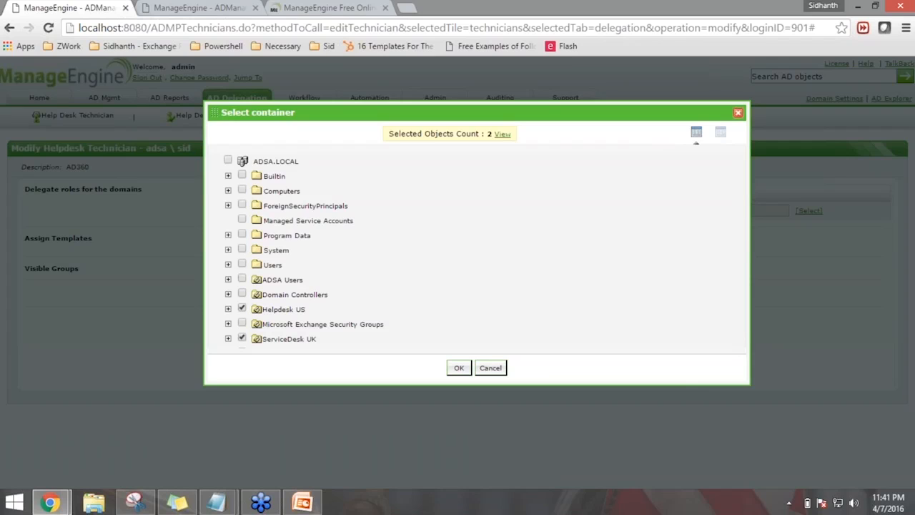
pyautogui.scroll(-1, 367, 270)
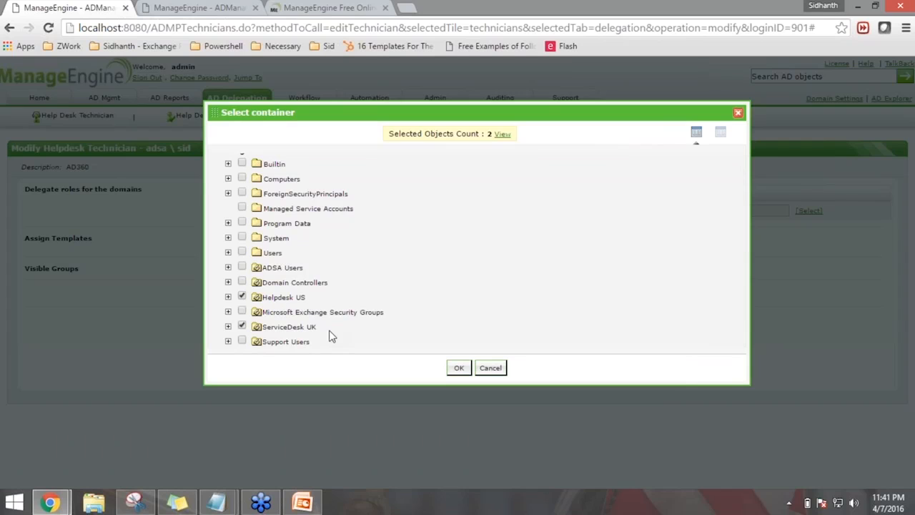
pyautogui.scroll(1, 361, 308)
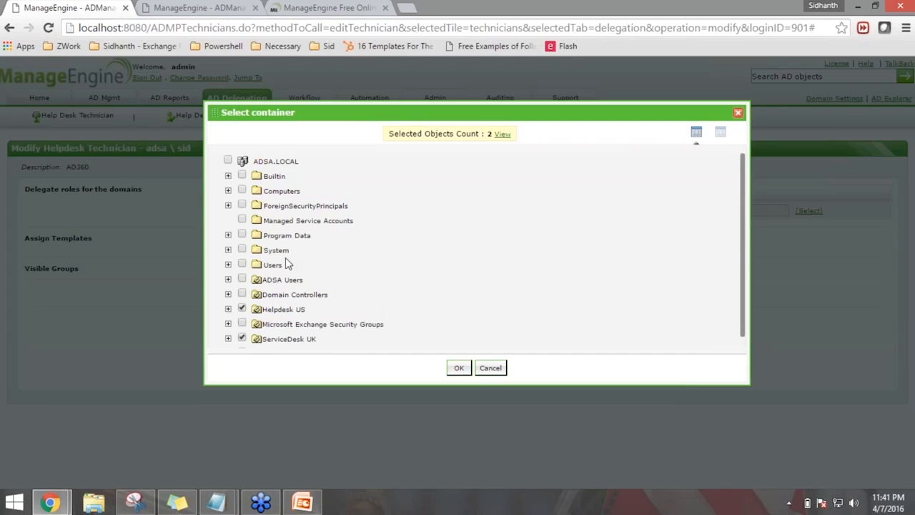
pyautogui.click(458, 368)
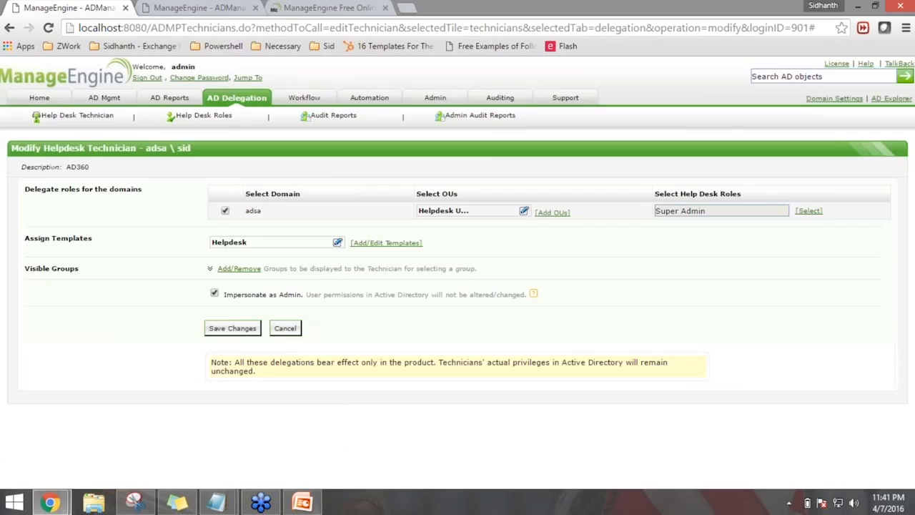
# Assign the technician the Helpdesk IT role in place of Super Admin
pyautogui.click(809, 210)
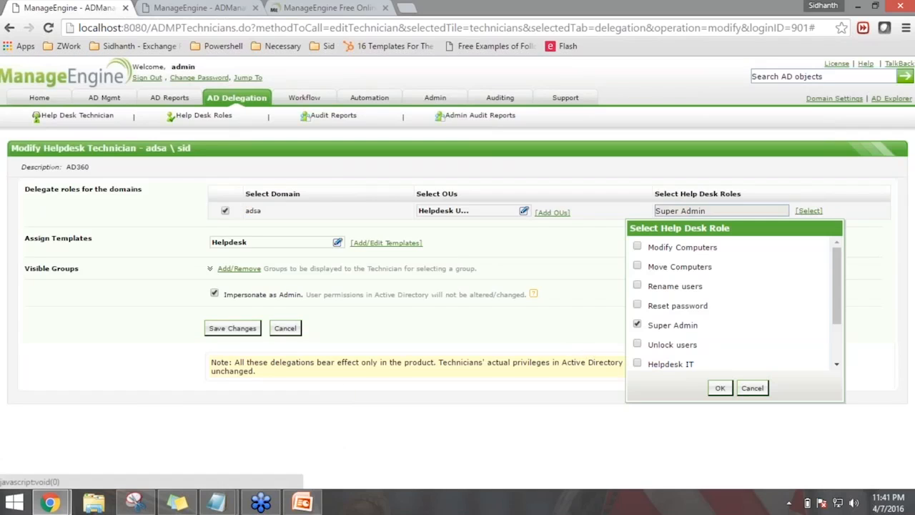
pyautogui.click(637, 363)
pyautogui.moveTo(659, 365); pyautogui.dragTo(703, 381)
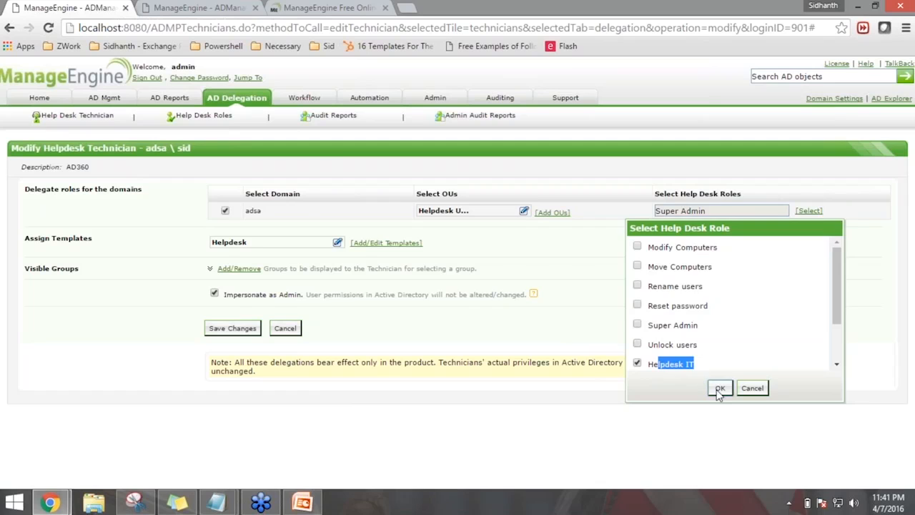
pyautogui.click(720, 387)
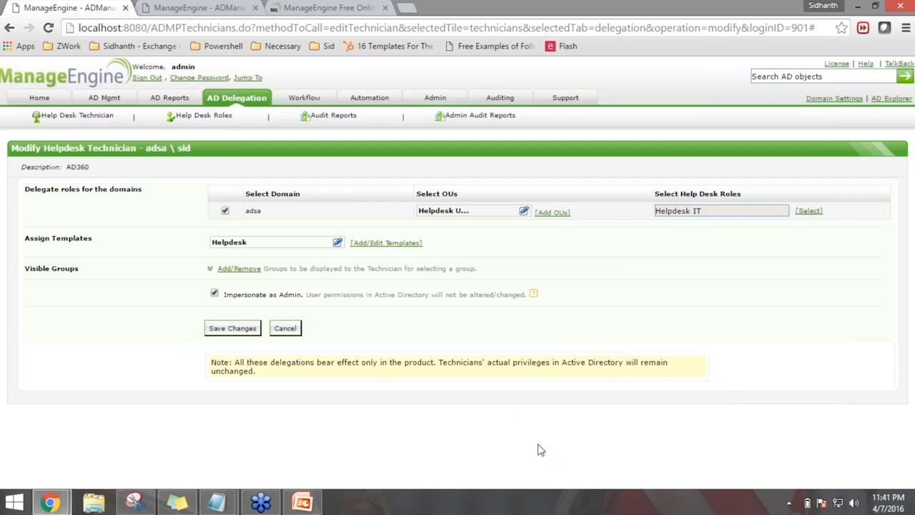
# Add Enterprise Admins, found by searching 'enter', to the technician's Excluded Groups
pyautogui.click(239, 268)
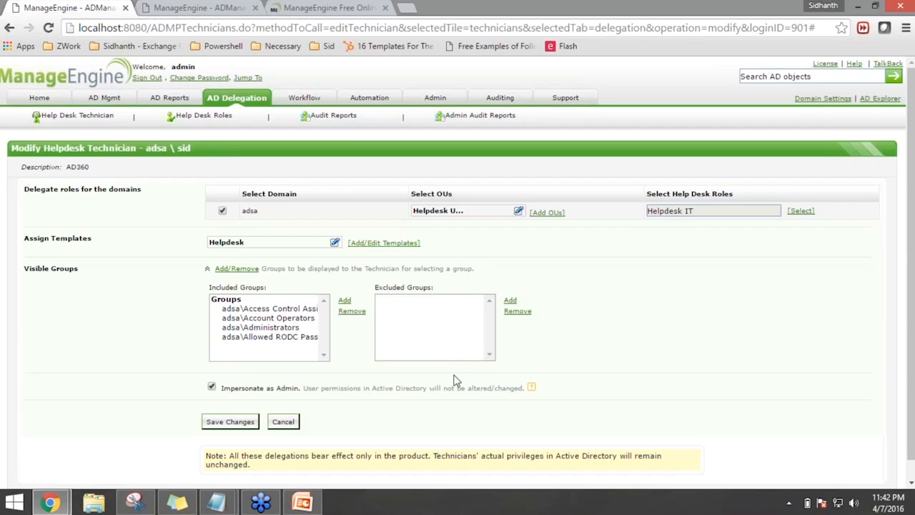
pyautogui.click(451, 349)
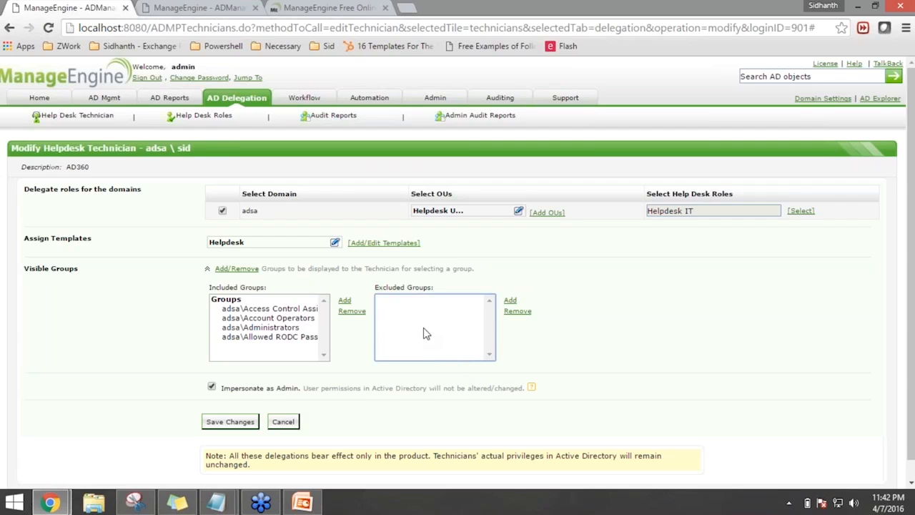
pyautogui.click(509, 300)
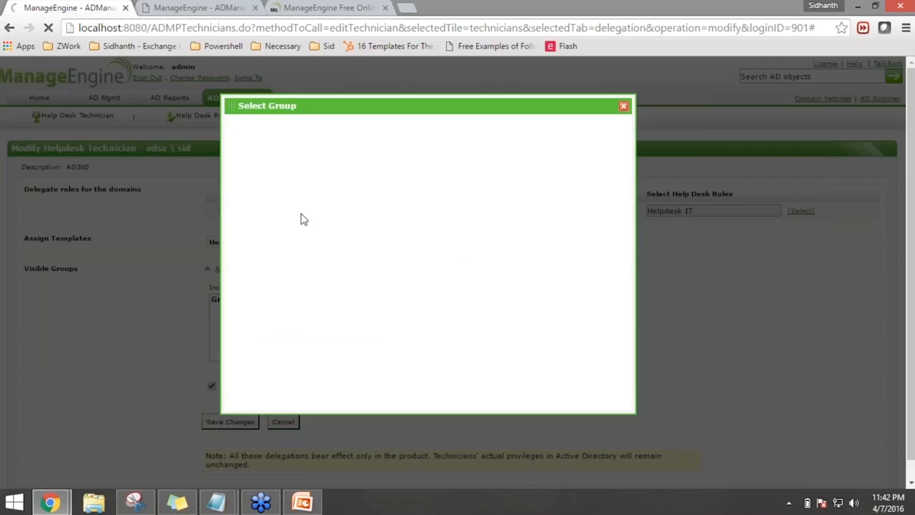
pyautogui.click(302, 151)
pyautogui.write('enter')
pyautogui.press('Return')
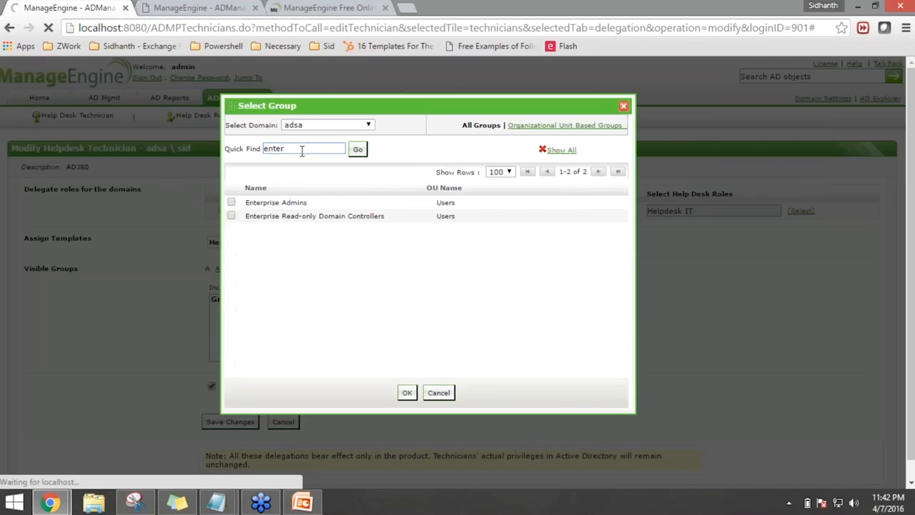
pyautogui.click(231, 202)
pyautogui.click(406, 393)
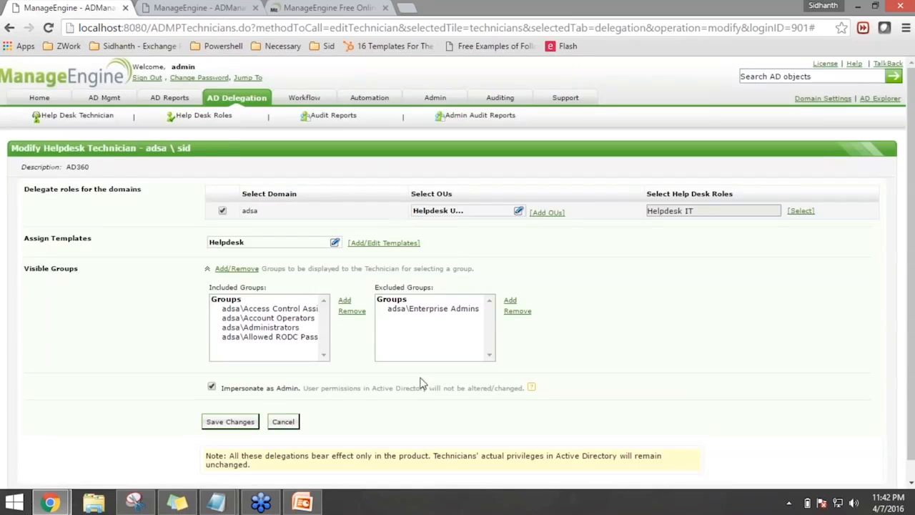
# Remove Enterprise Admins from the Excluded Groups again and return to the OU selection
pyautogui.click(440, 309)
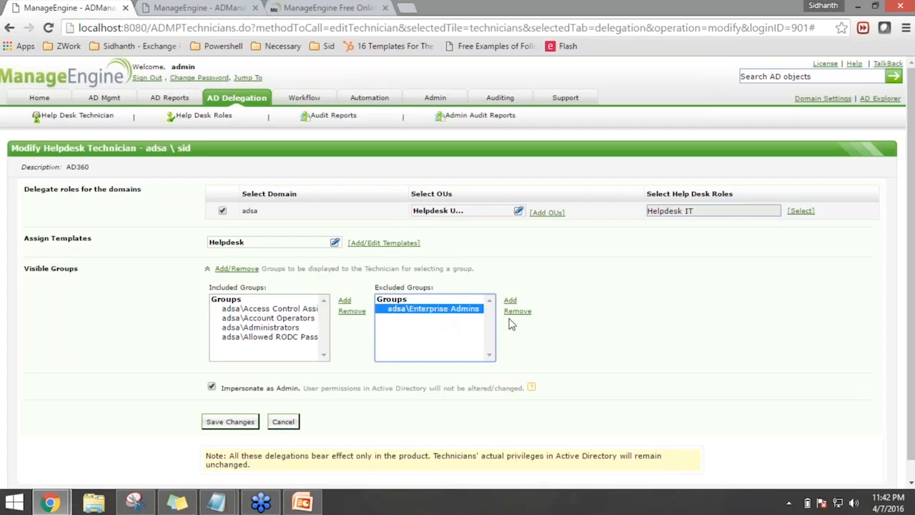
pyautogui.click(517, 312)
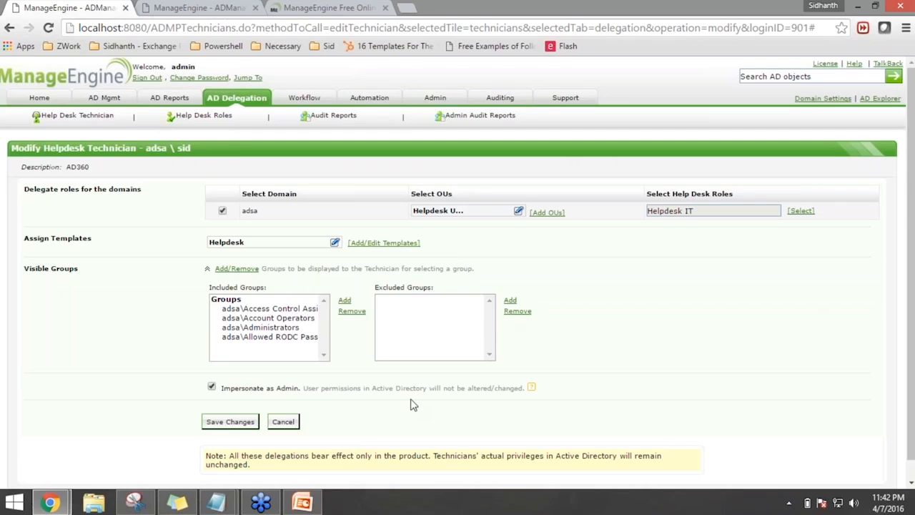
pyautogui.click(547, 212)
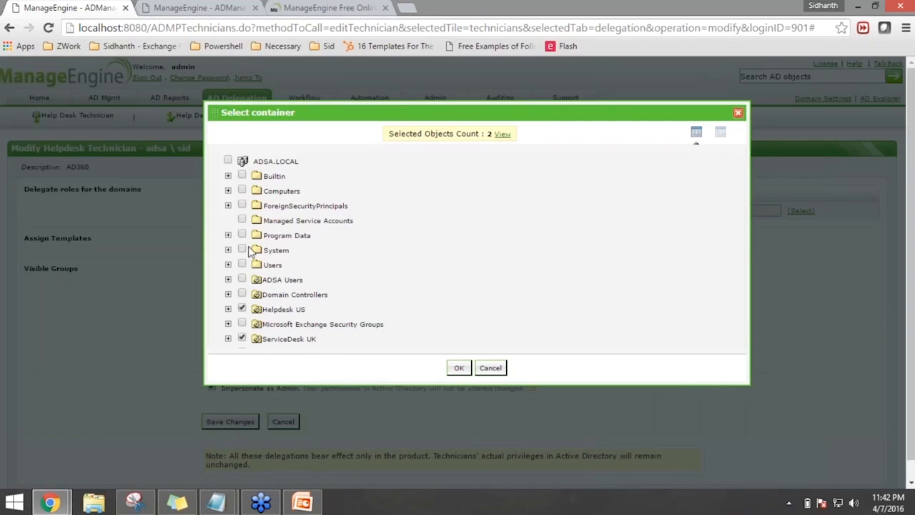
# Add the Builtin container to the technician's delegated OUs and save the changes
pyautogui.click(242, 176)
pyautogui.scroll(-1, 372, 290)
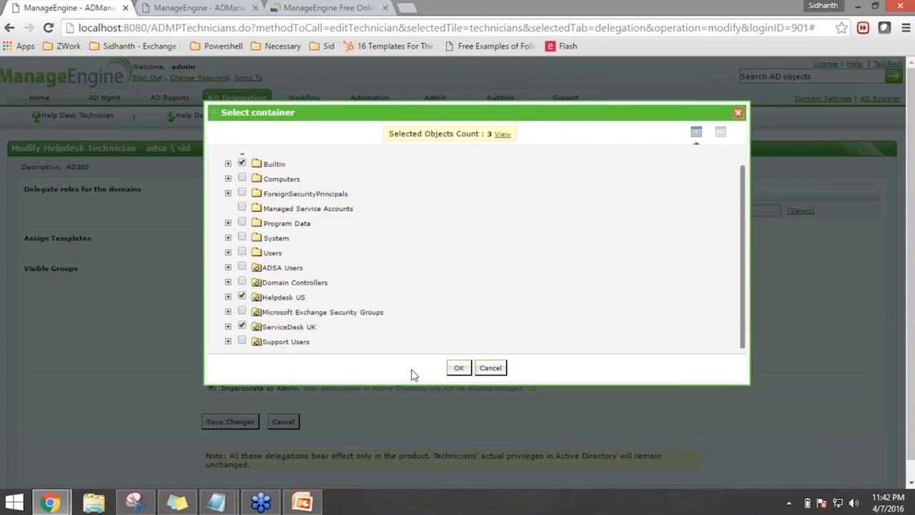
pyautogui.click(459, 368)
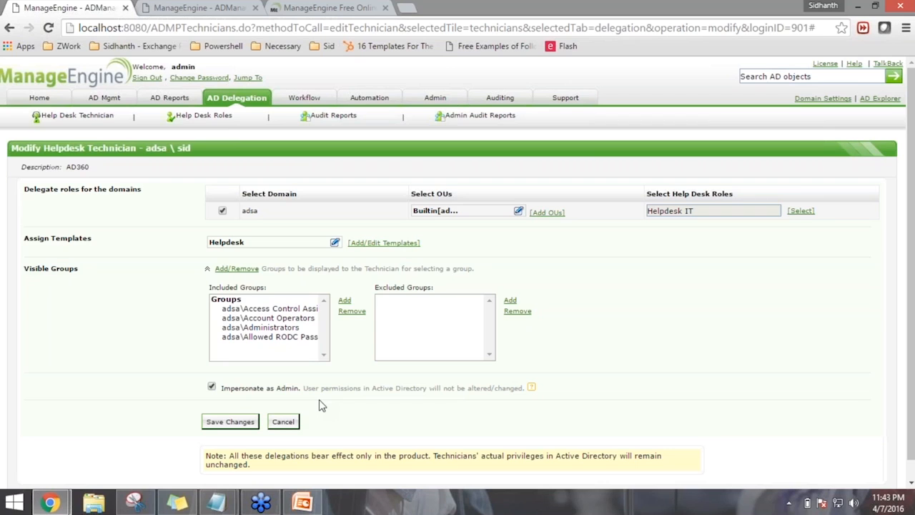
pyautogui.click(230, 422)
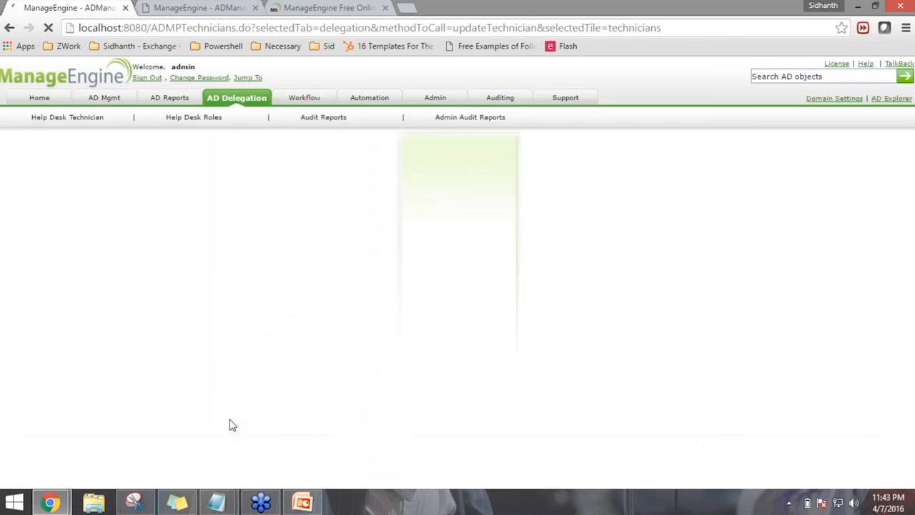
# Sign out and log in as the helpdesk technician with its password
pyautogui.click(142, 79)
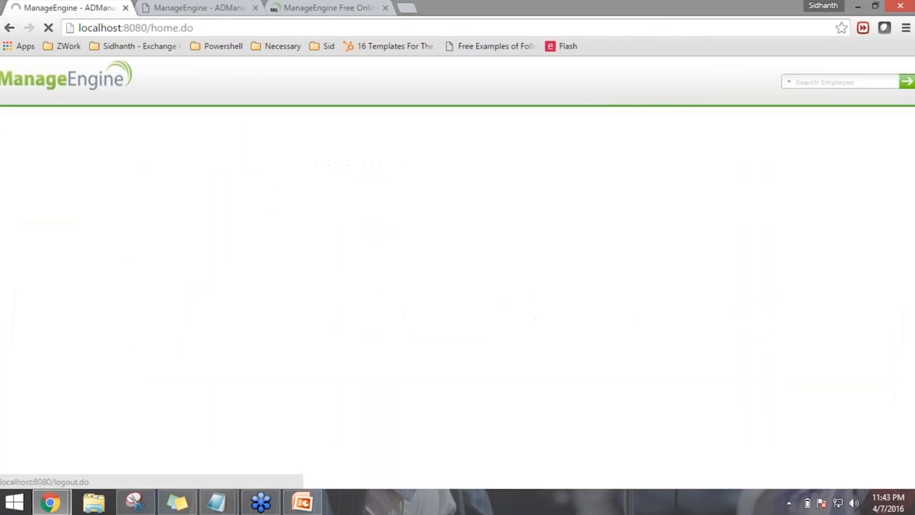
pyautogui.press('BackSpace')
pyautogui.write('h')
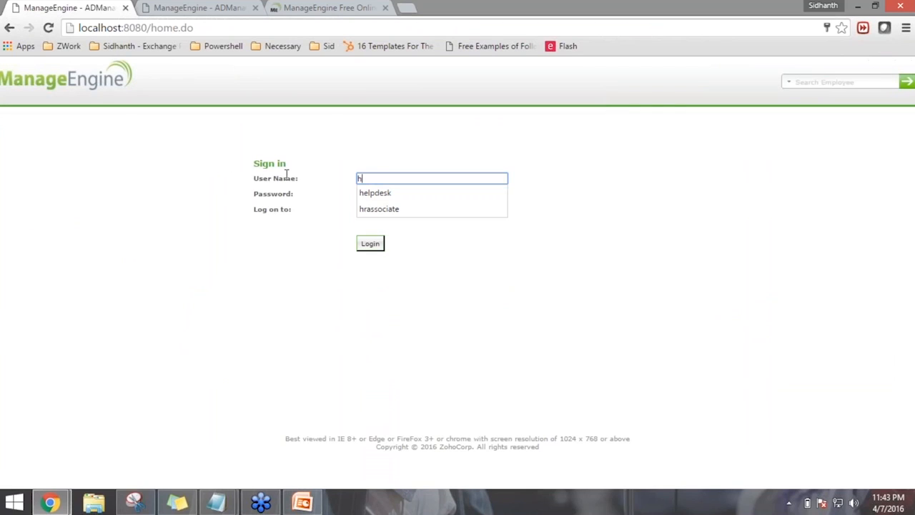
pyautogui.write('elpdesk')
pyautogui.press('Tab')
pyautogui.write('*****')
pyautogui.press('Return')
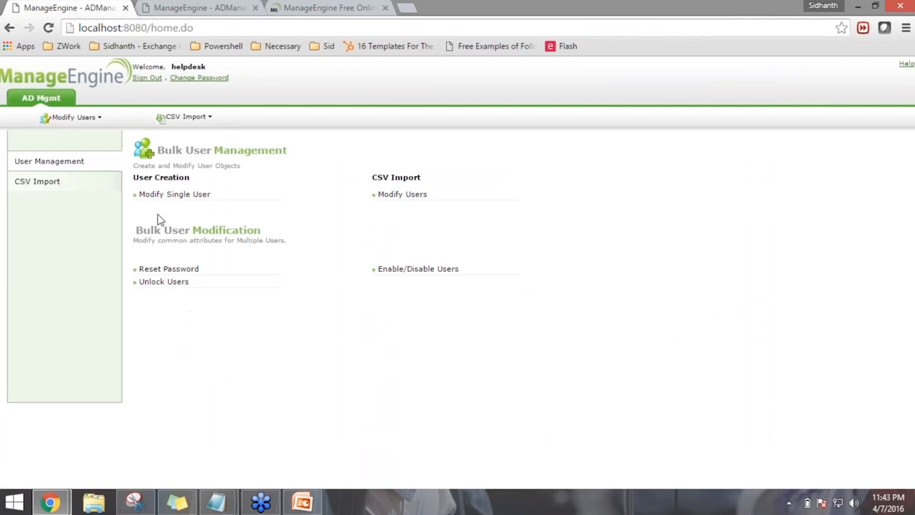
# Browse the Modify Single User list, then return to the Bulk User Management overview
pyautogui.click(183, 198)
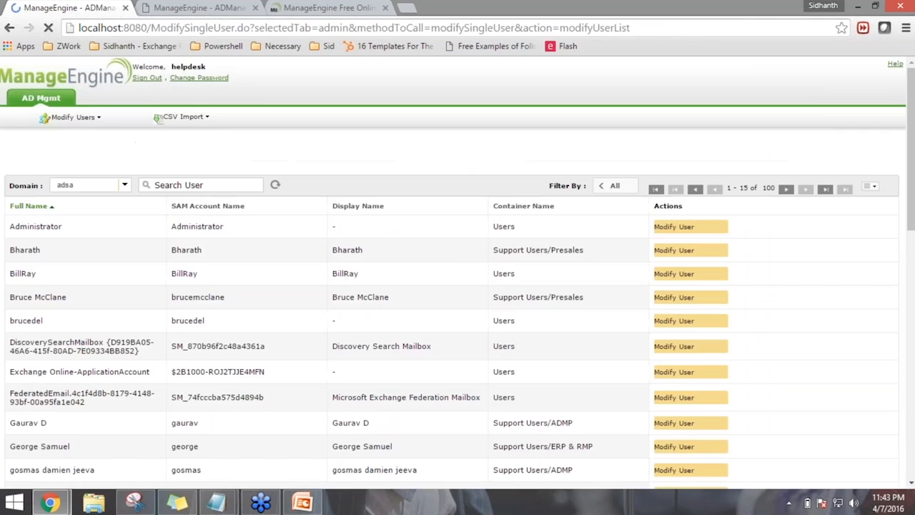
pyautogui.scroll(-10, 202, 413)
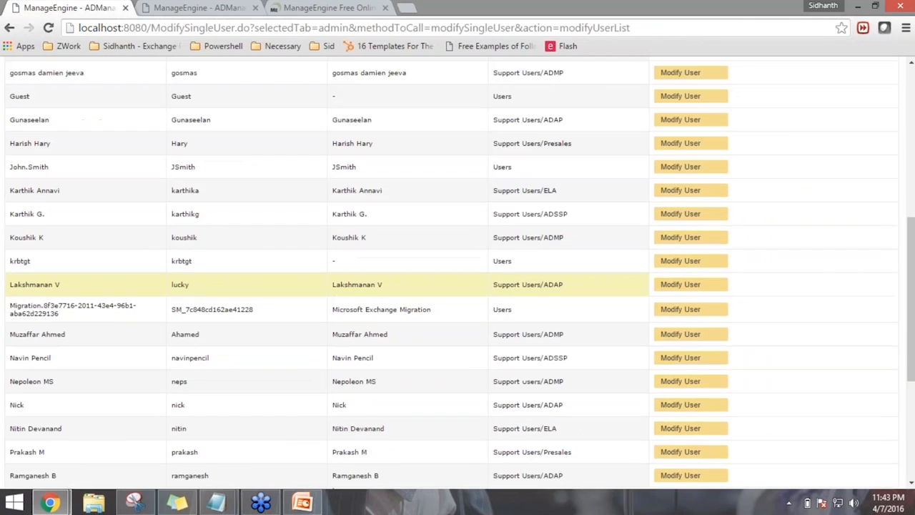
pyautogui.scroll(5, 204, 417)
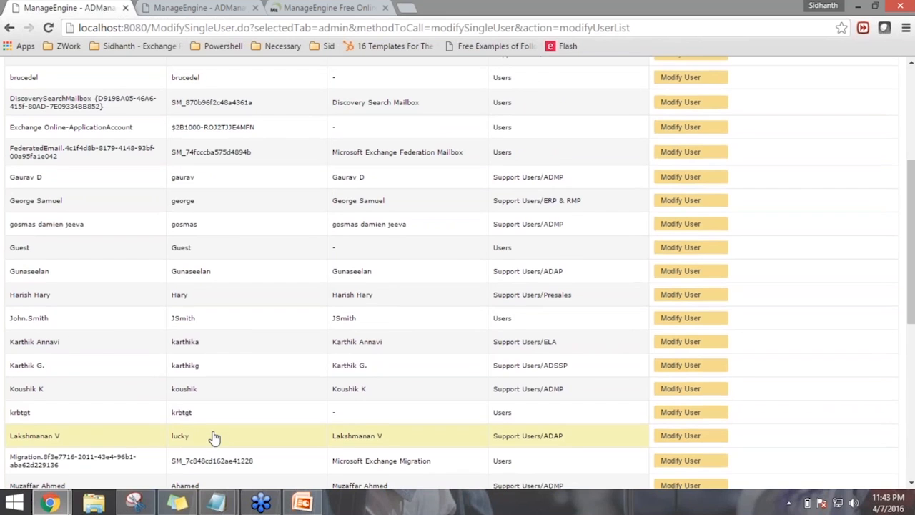
pyautogui.scroll(4, 212, 436)
pyautogui.scroll(-9, 456, 299)
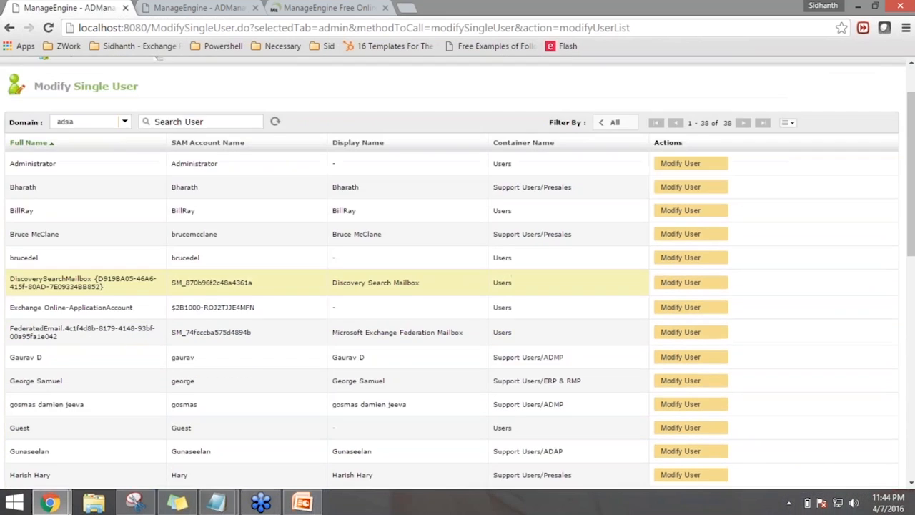
pyautogui.scroll(10, 342, 359)
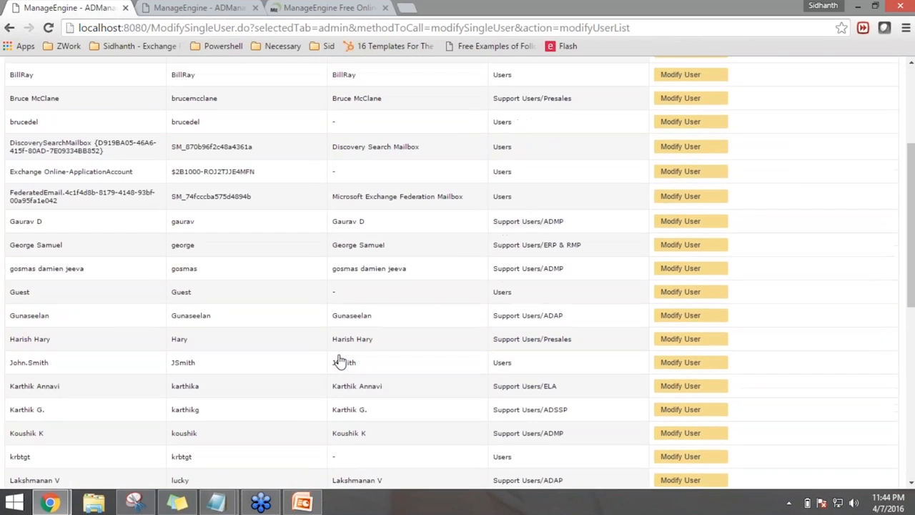
pyautogui.click(51, 100)
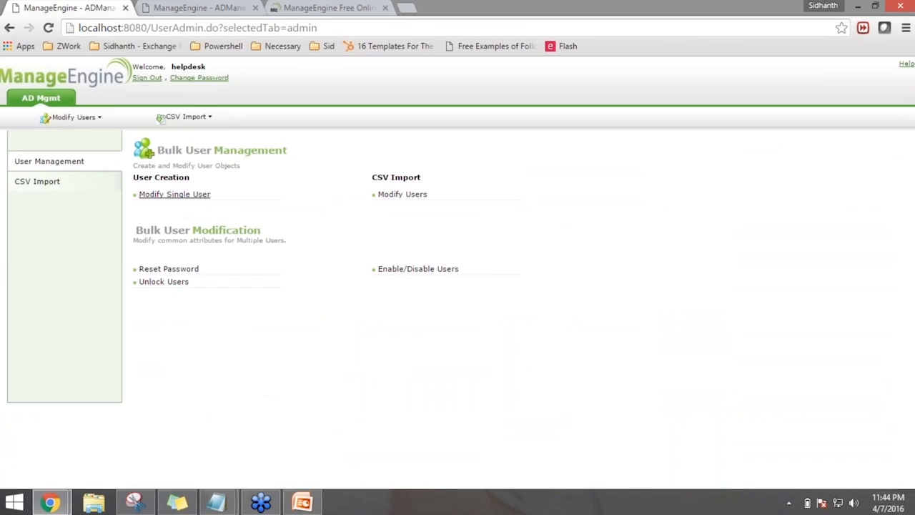
# Sign out of the helpdesk session and log back in as admin with its password
pyautogui.click(147, 78)
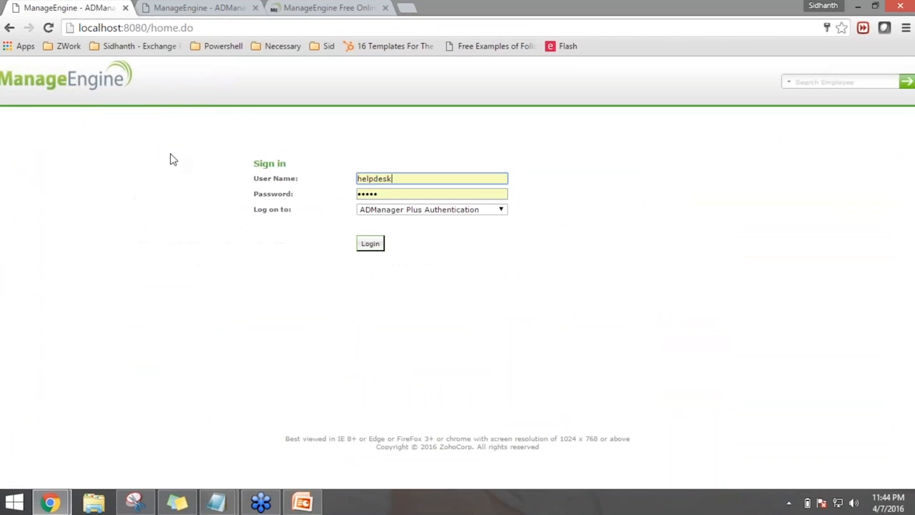
pyautogui.doubleClick(400, 178)
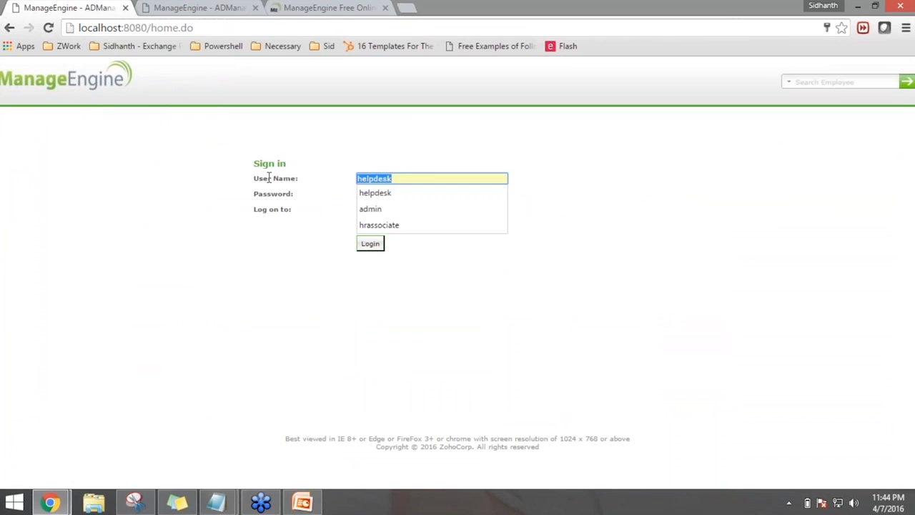
pyautogui.write('admin')
pyautogui.press('Tab')
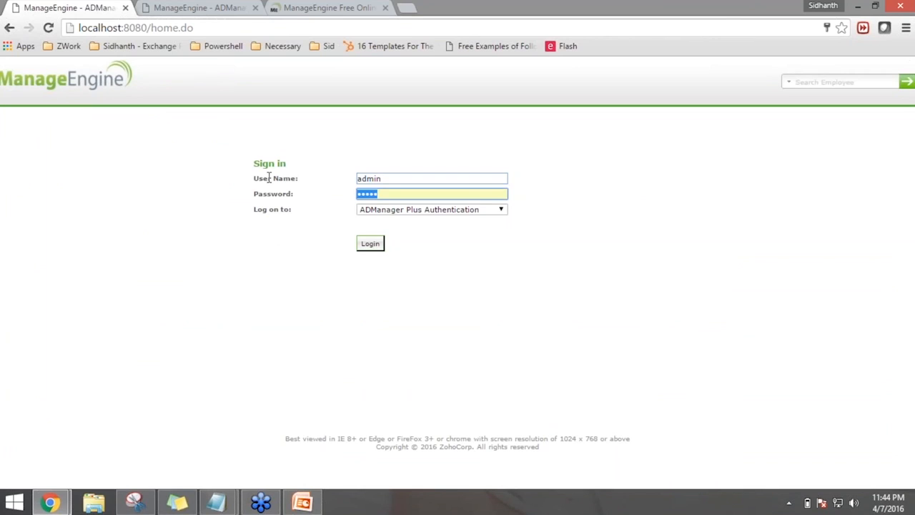
pyautogui.write('admi')
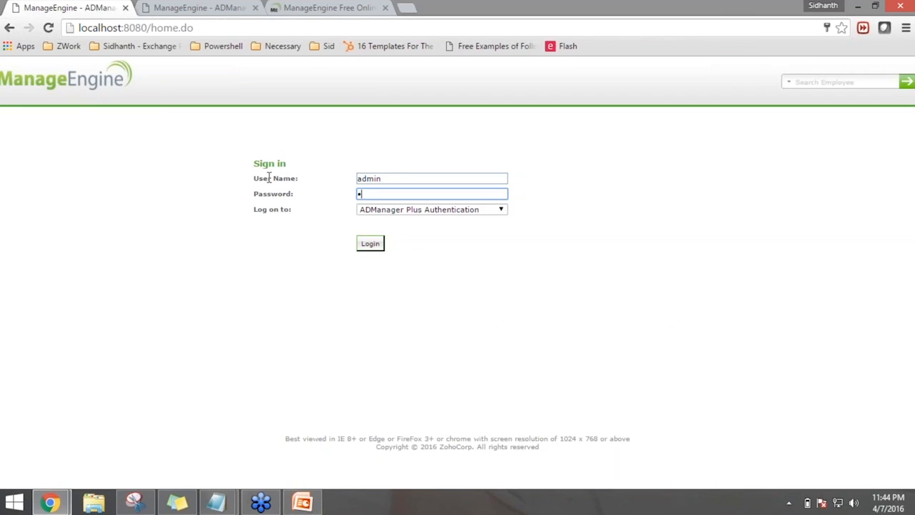
pyautogui.write('•••')
pyautogui.click(365, 247)
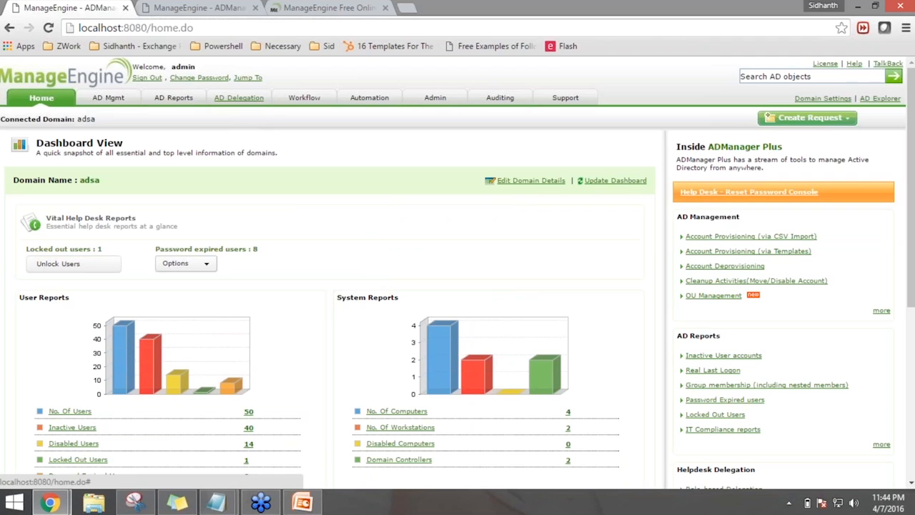
# Go to AD Delegation and view the Help Desk Roles list
pyautogui.click(239, 97)
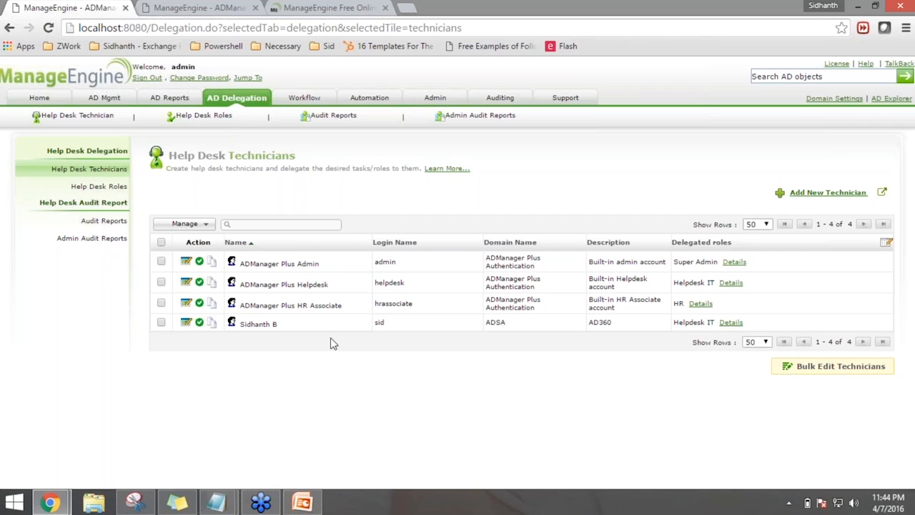
pyautogui.click(99, 187)
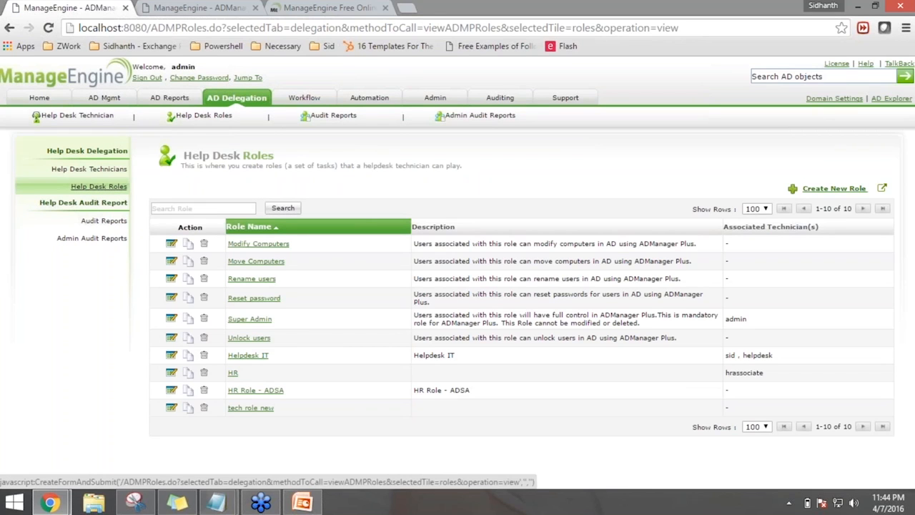
# Start a new role named 'Create Users - HR Dept' with description 'Create Users - HR Dept - Role'
pyautogui.click(824, 190)
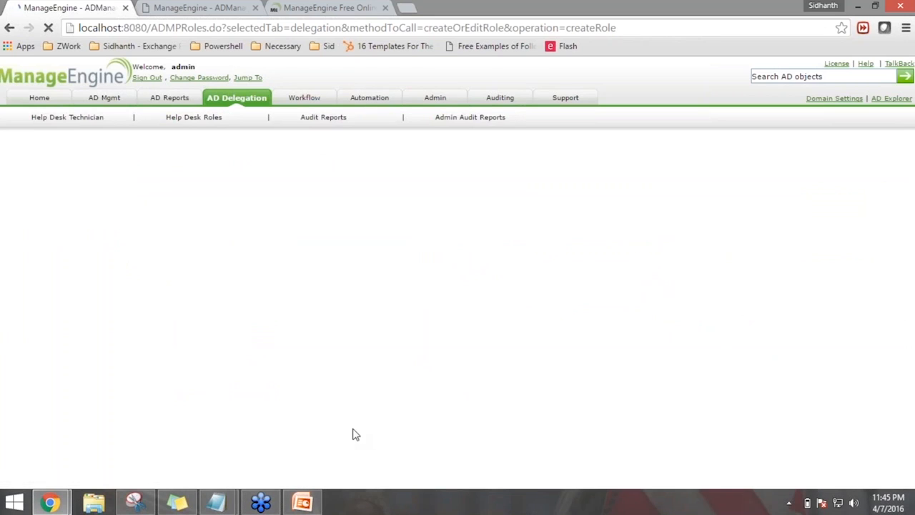
pyautogui.click(421, 199)
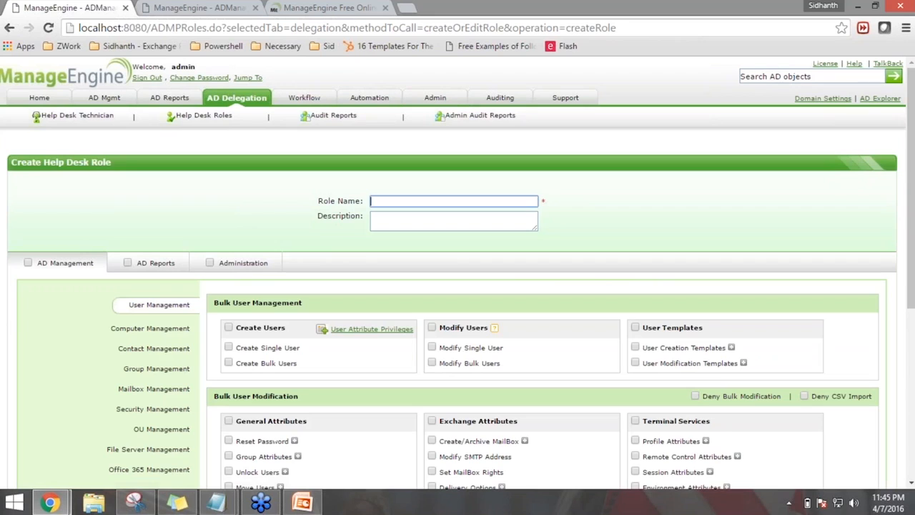
pyautogui.write('Create')
pyautogui.write('Users - HR Dept')
pyautogui.hotkey('ctrl', 'a')
pyautogui.hotkey('ctrl', 'c')
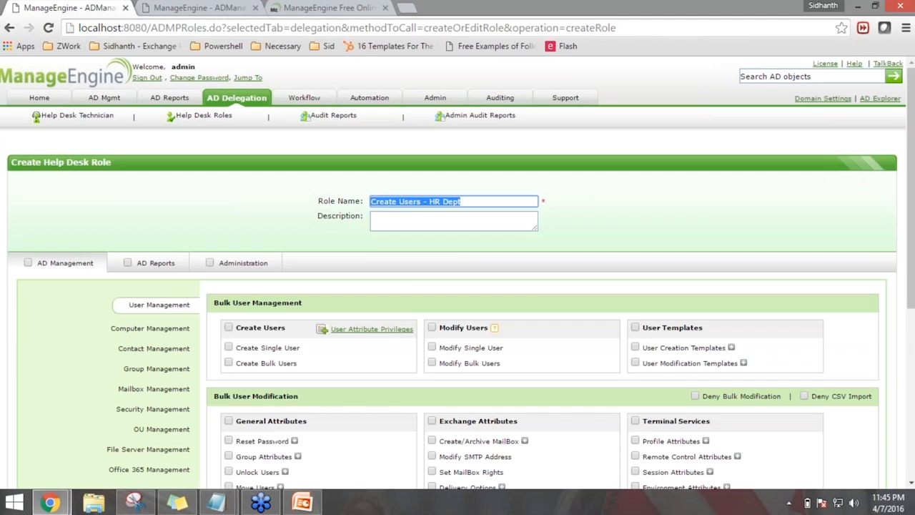
pyautogui.press('Tab')
pyautogui.hotkey('ctrl', 'v')
pyautogui.write('- Role')
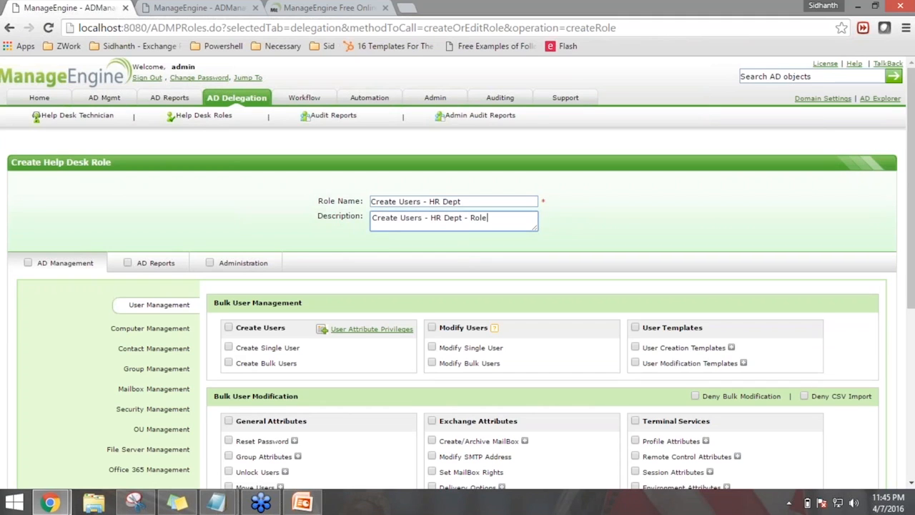
pyautogui.click(442, 258)
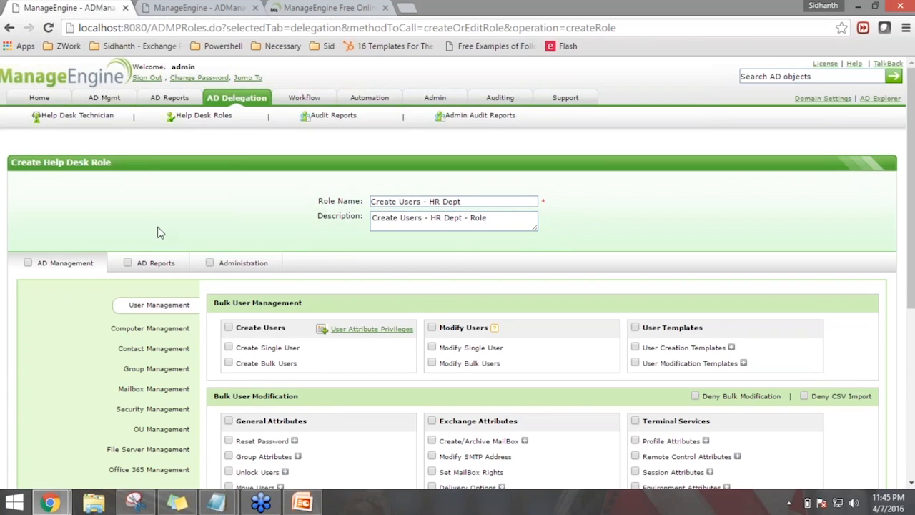
# Allow Create Single User for the role and bring up its User Attribute Privileges
pyautogui.scroll(-1, 159, 226)
pyautogui.scroll(-1, 193, 253)
pyautogui.click(229, 280)
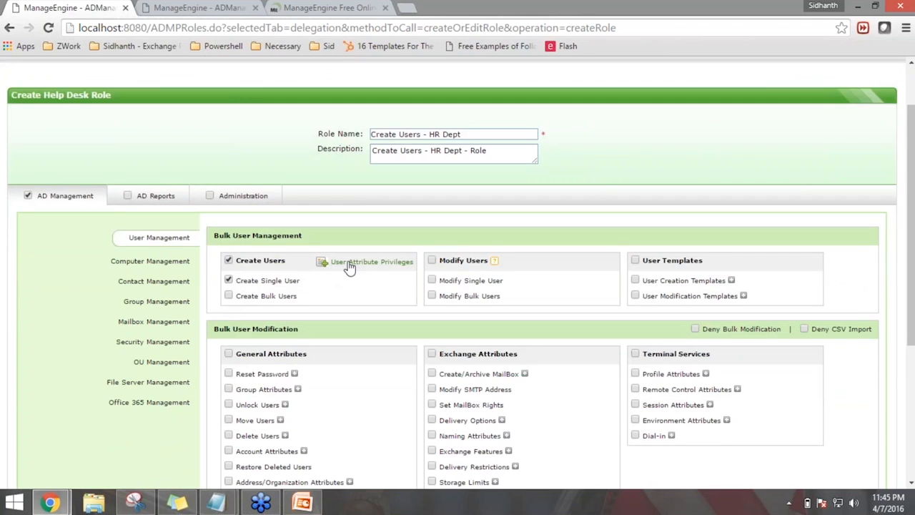
pyautogui.click(351, 265)
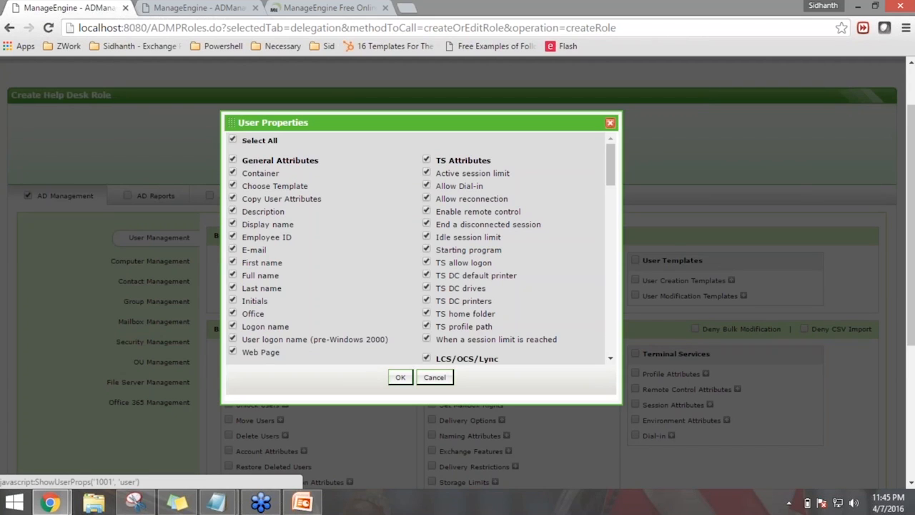
# Uncheck the TS, LCS/OCS/Lync and Office 365 attribute groups in User Properties
pyautogui.click(427, 161)
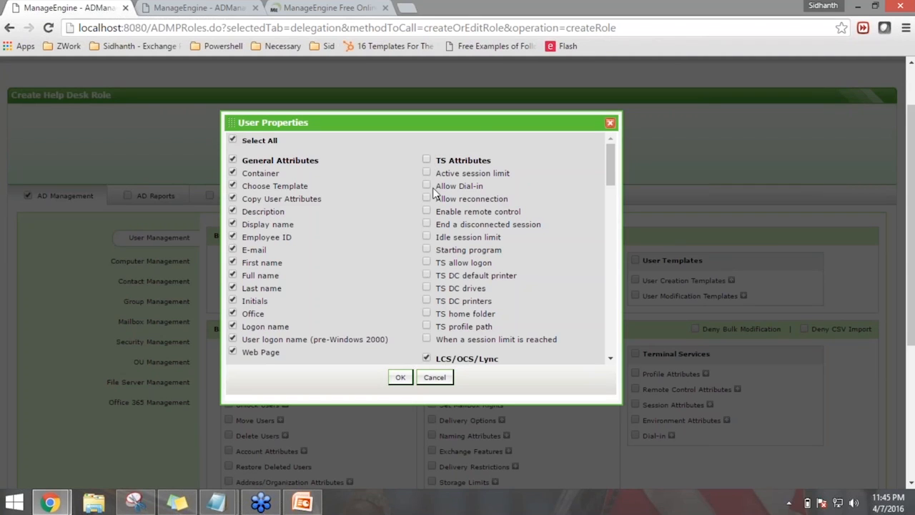
pyautogui.scroll(-3, 429, 193)
pyautogui.click(428, 225)
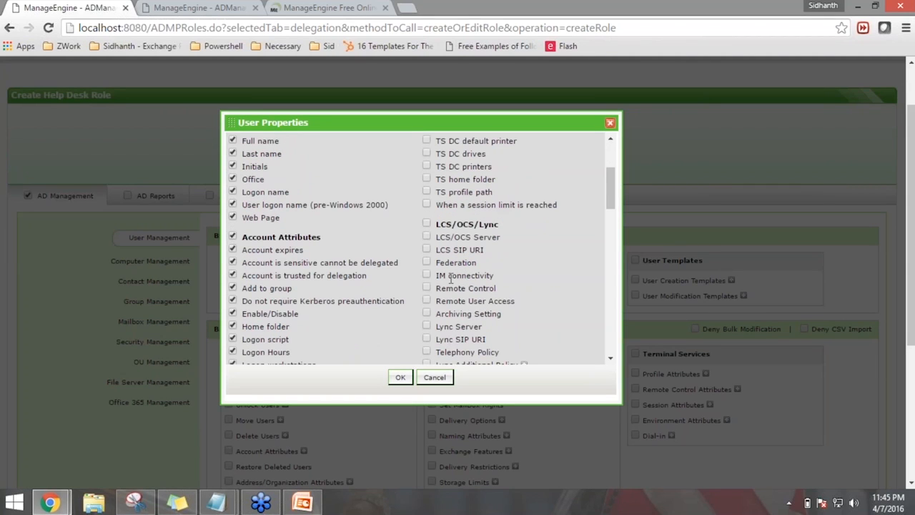
pyautogui.scroll(-4, 429, 214)
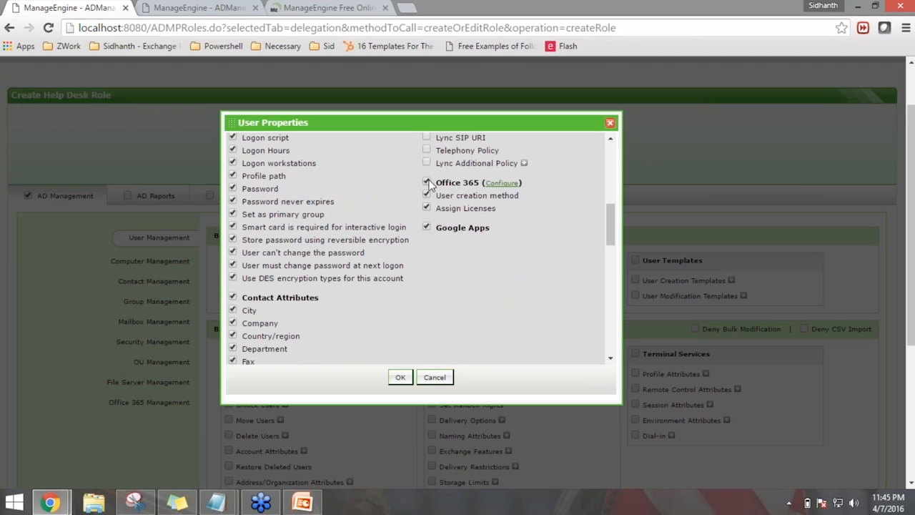
pyautogui.click(427, 183)
pyautogui.scroll(8, 447, 284)
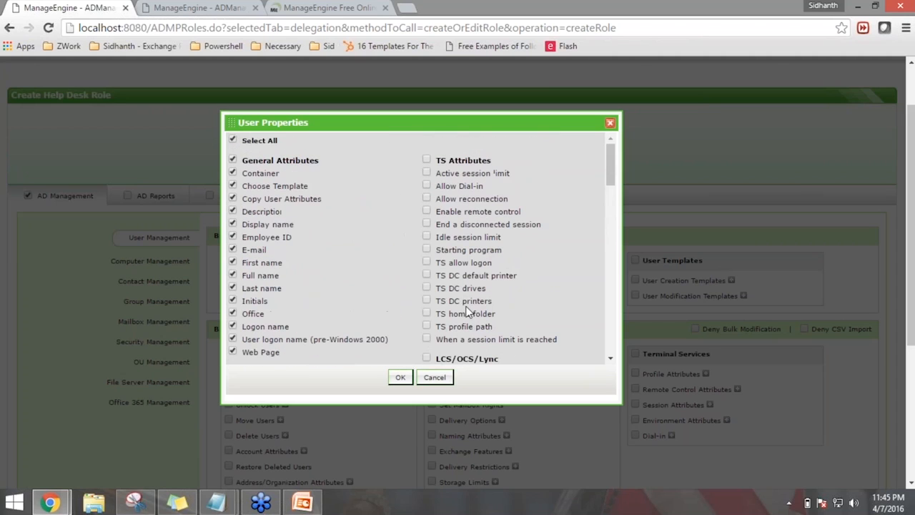
pyautogui.scroll(2, 466, 311)
# Restrict the role to First, Full and Last name attributes and save it
pyautogui.click(233, 207)
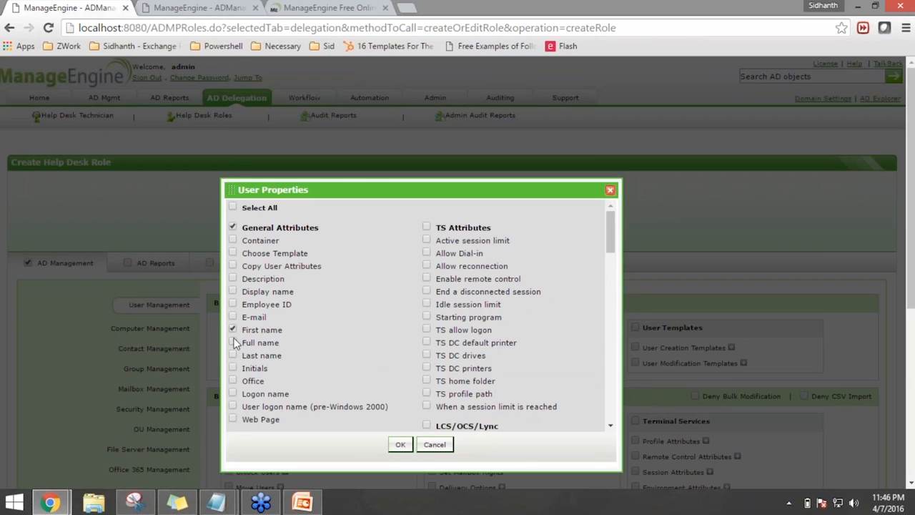
pyautogui.click(233, 356)
pyautogui.click(233, 254)
pyautogui.scroll(-1, 410, 367)
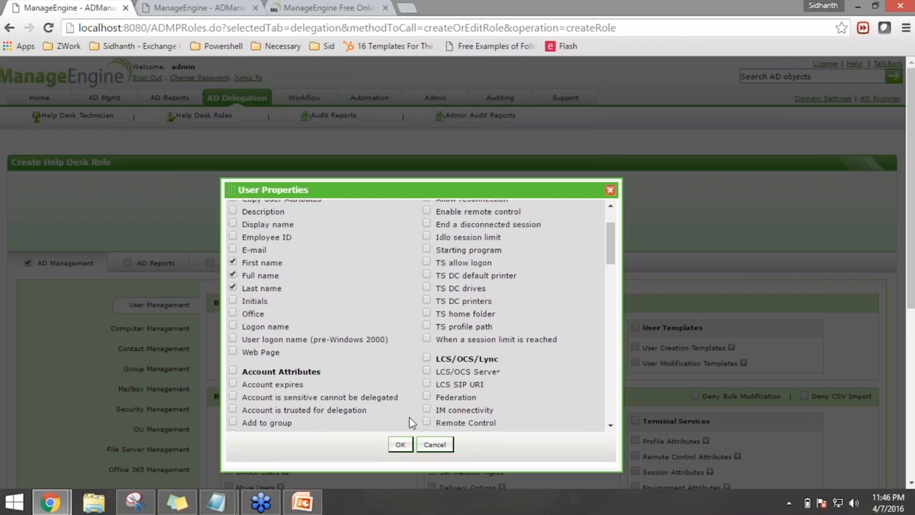
pyautogui.click(402, 444)
pyautogui.scroll(-5, 444, 317)
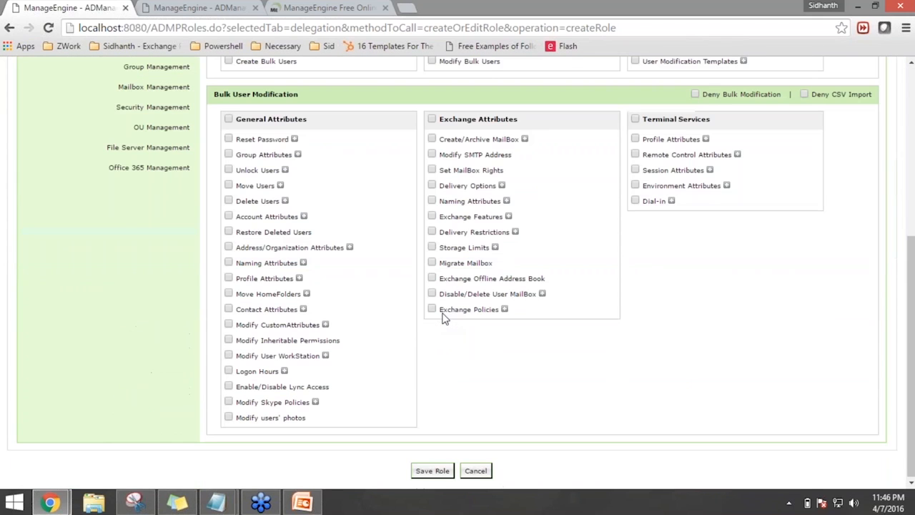
pyautogui.click(433, 471)
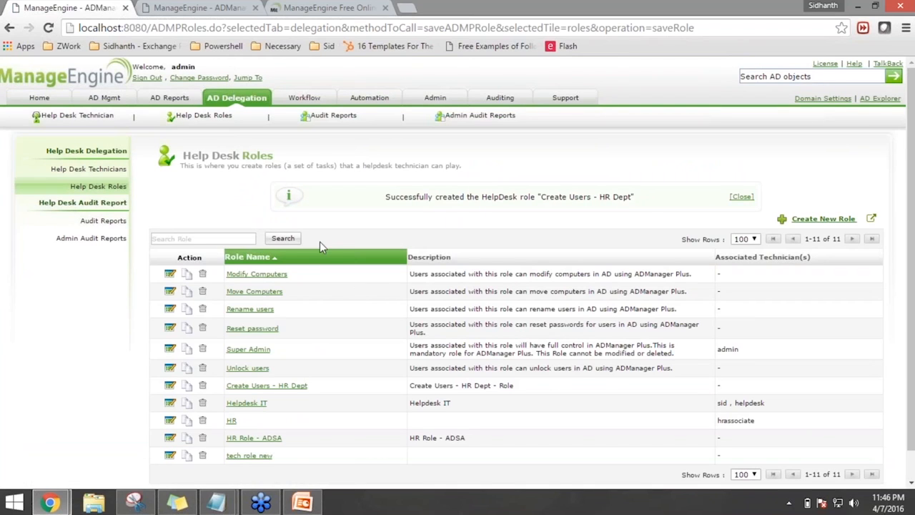
pyautogui.click(89, 170)
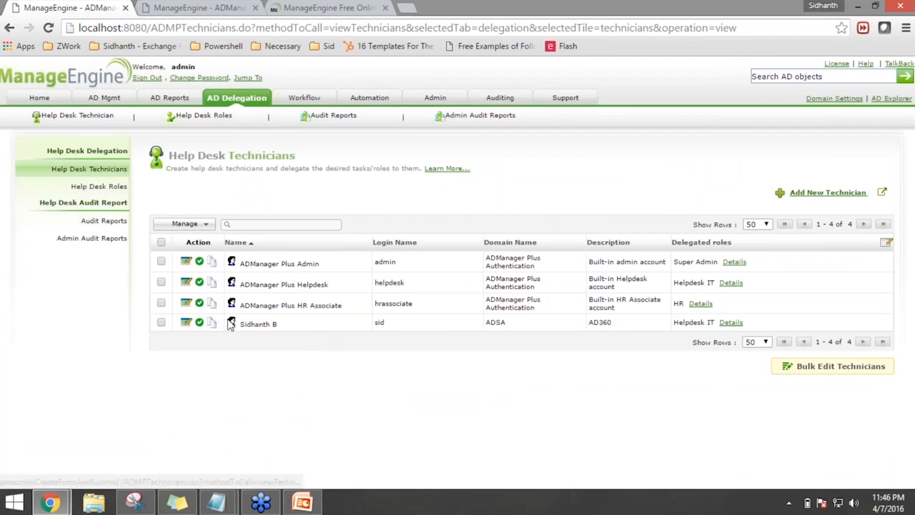
# Give the HR Associate technician the Create Users - HR Dept role, save, then sign out
pyautogui.click(185, 303)
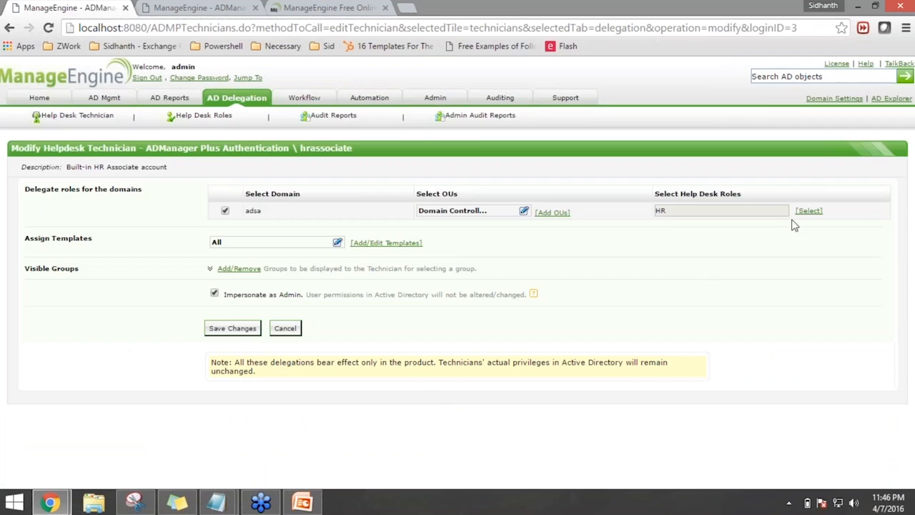
pyautogui.click(808, 211)
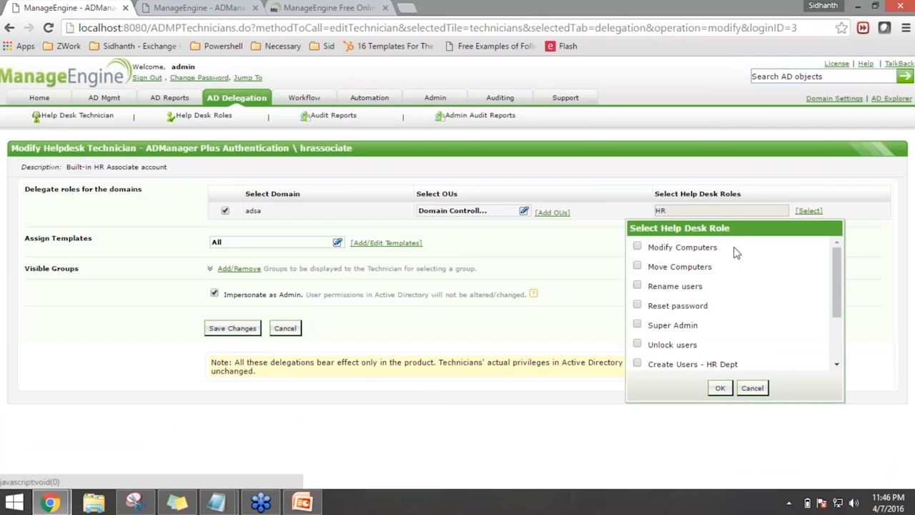
pyautogui.scroll(-1, 671, 281)
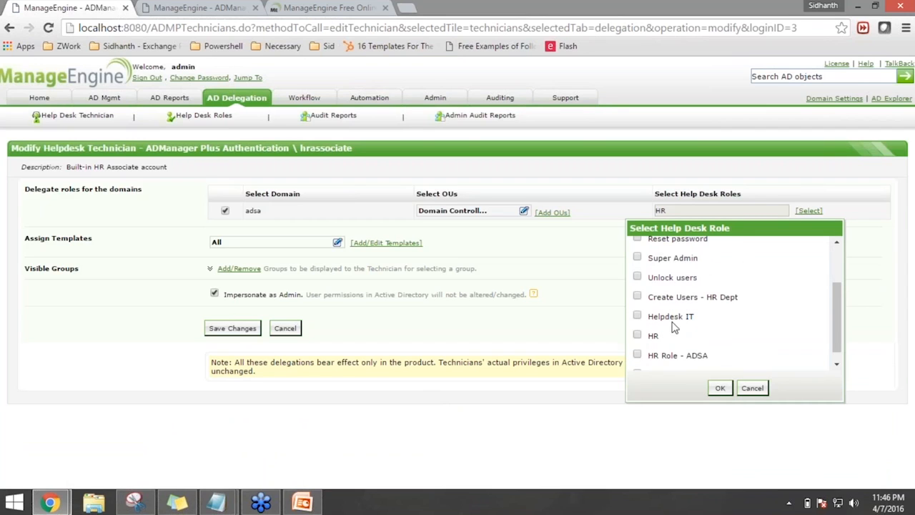
pyautogui.scroll(-1, 672, 327)
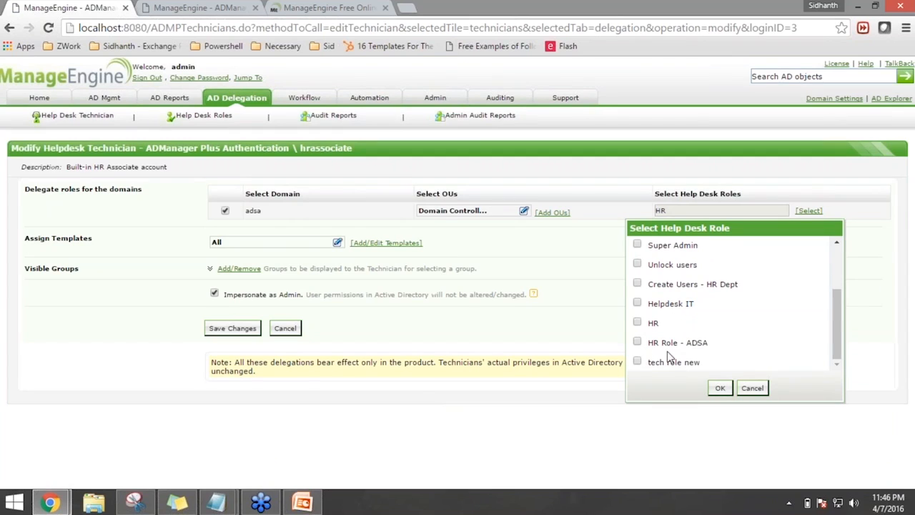
pyautogui.click(637, 284)
pyautogui.click(720, 388)
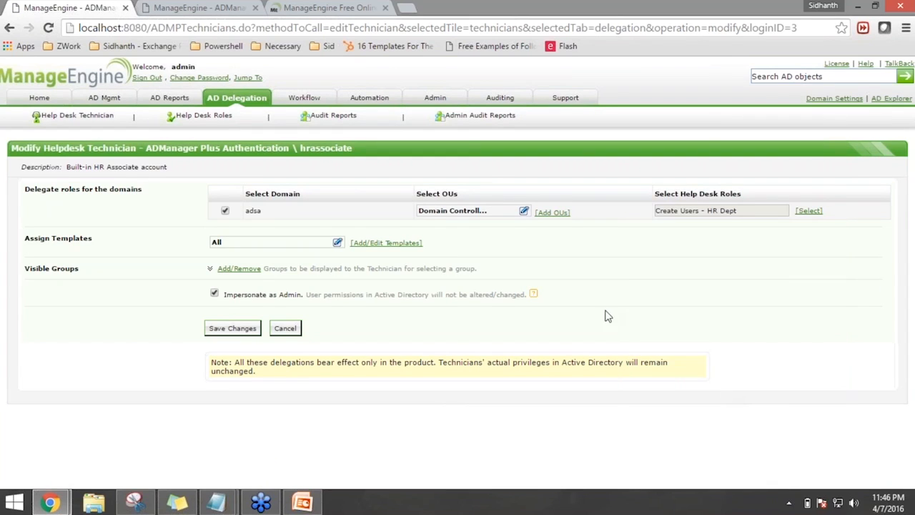
pyautogui.click(233, 328)
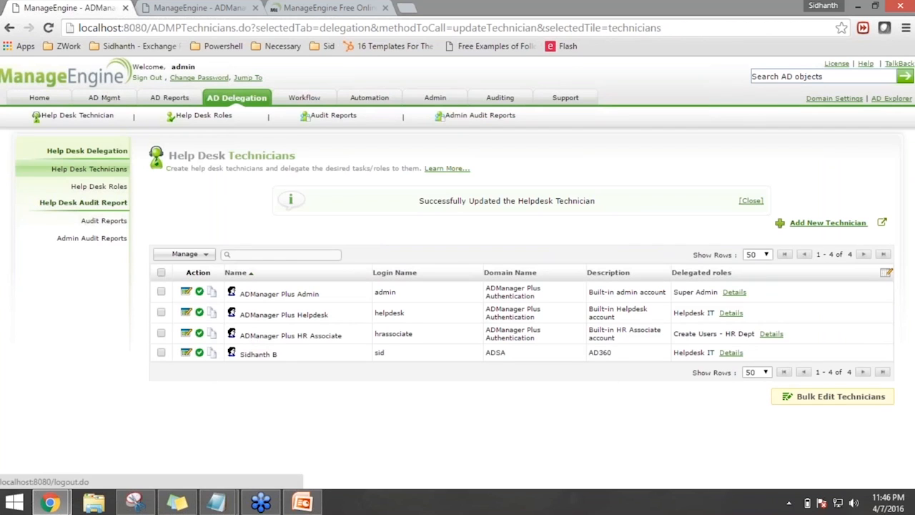
pyautogui.click(147, 78)
# Log in as the HR associate technician using the saved login
pyautogui.moveTo(402, 179); pyautogui.dragTo(274, 179)
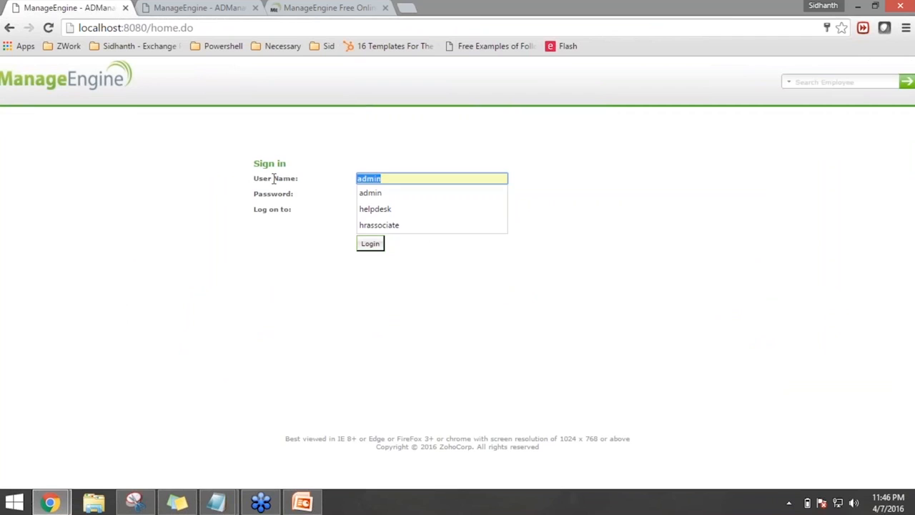
pyautogui.write('h')
pyautogui.press('Down')
pyautogui.press('Down')
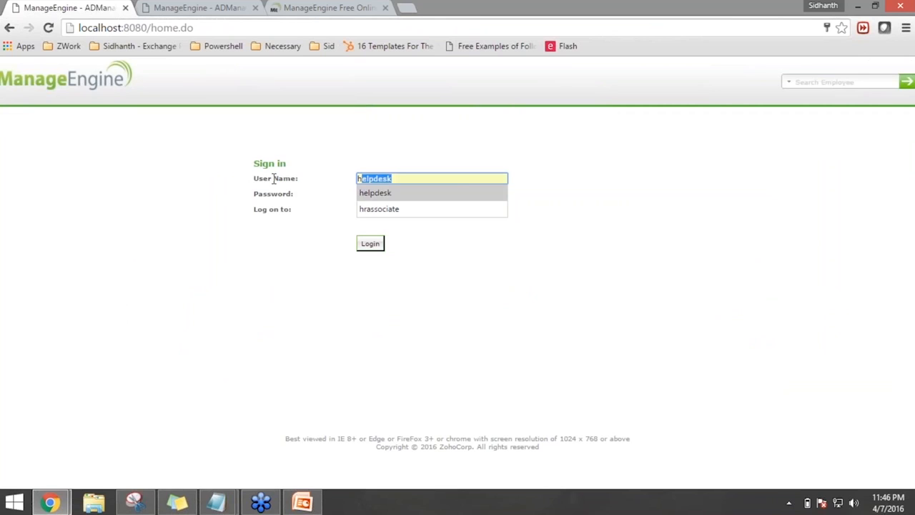
pyautogui.press('Return')
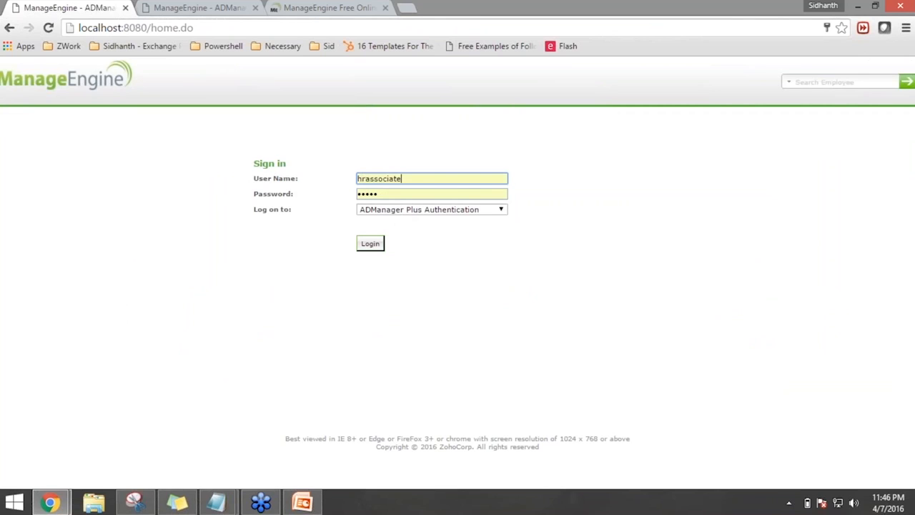
pyautogui.click(378, 245)
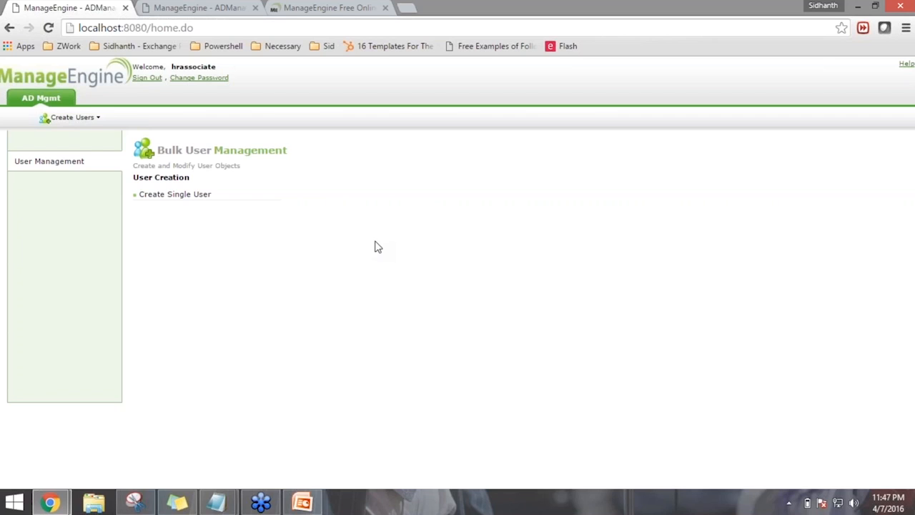
# Review the Create Single User form's General and Account tabs for the adsa domain
pyautogui.click(196, 194)
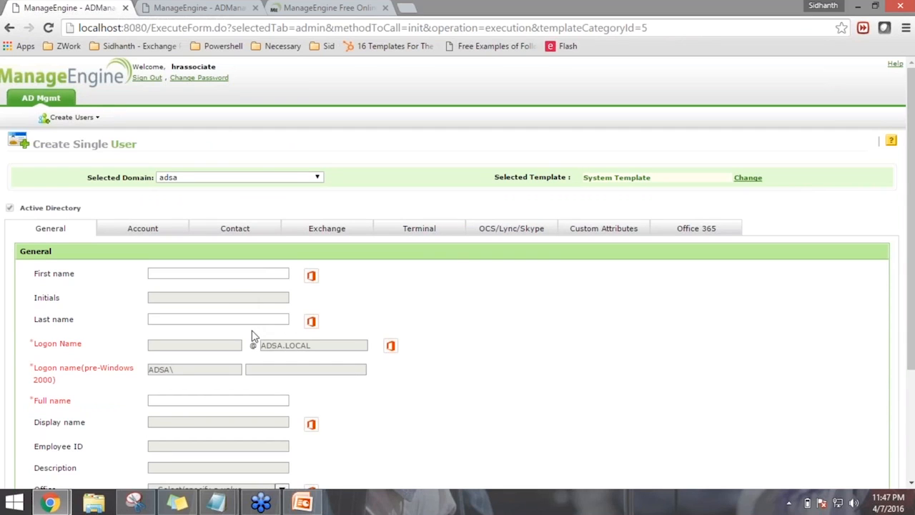
pyautogui.scroll(-2, 252, 336)
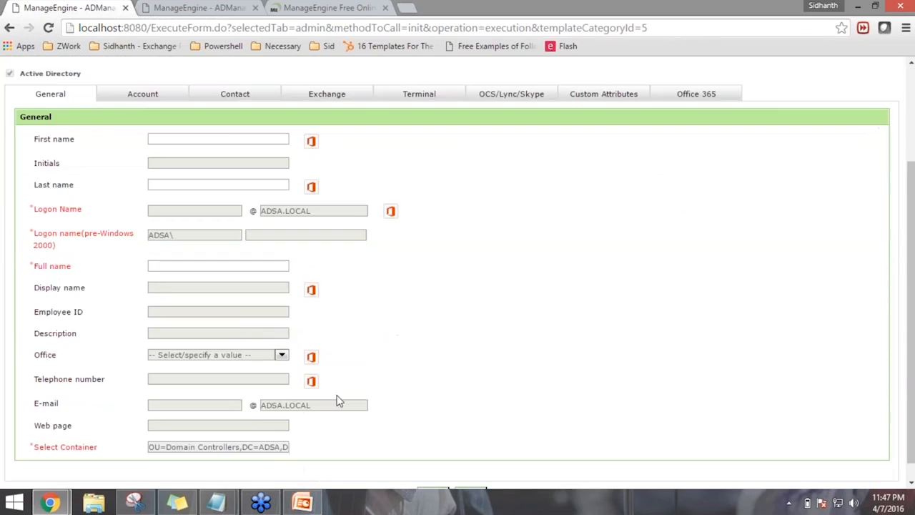
pyautogui.scroll(-1, 254, 396)
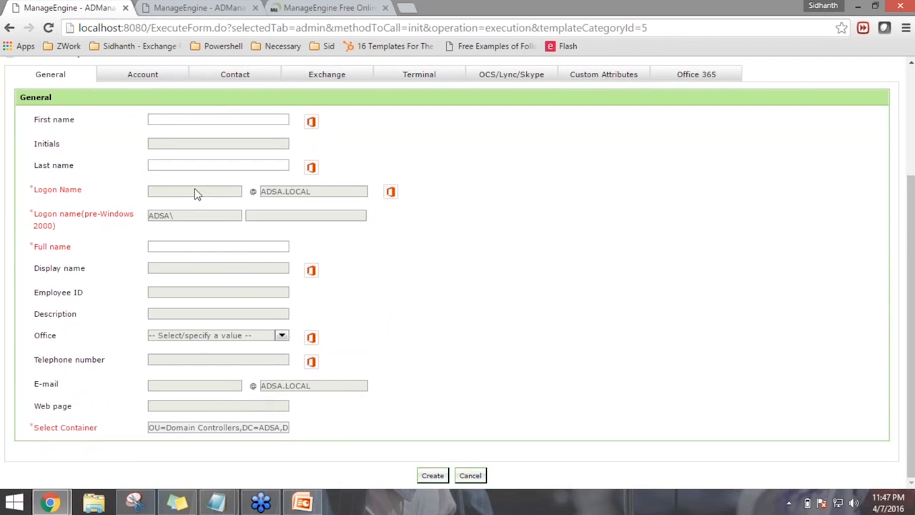
pyautogui.click(149, 78)
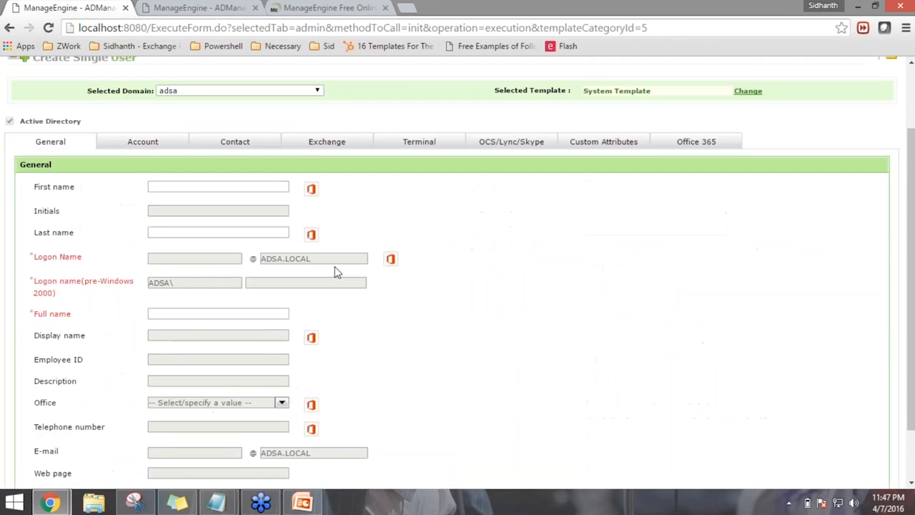
pyautogui.scroll(-1, 334, 412)
pyautogui.scroll(1, 334, 412)
# Apply the Helpdesk user creation template to the Create Single User form
pyautogui.click(749, 92)
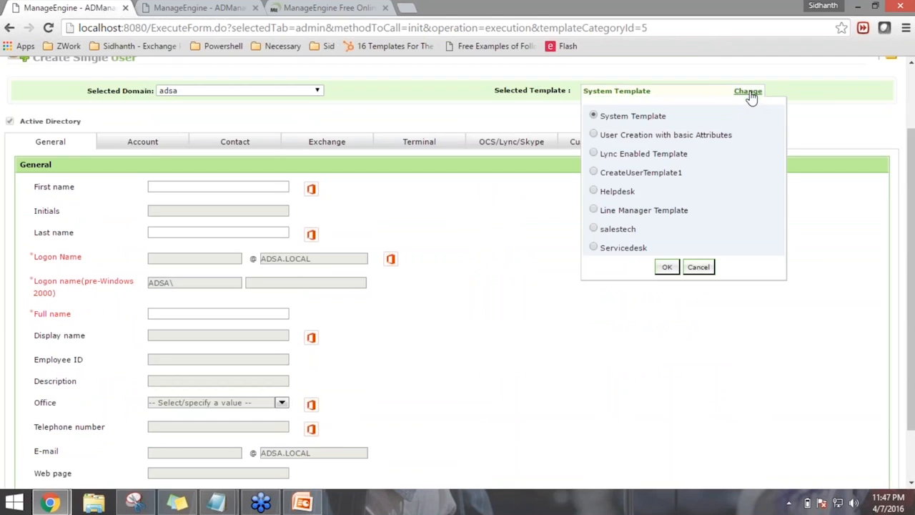
pyautogui.click(619, 249)
pyautogui.click(594, 191)
pyautogui.doubleClick(624, 193)
pyautogui.click(667, 266)
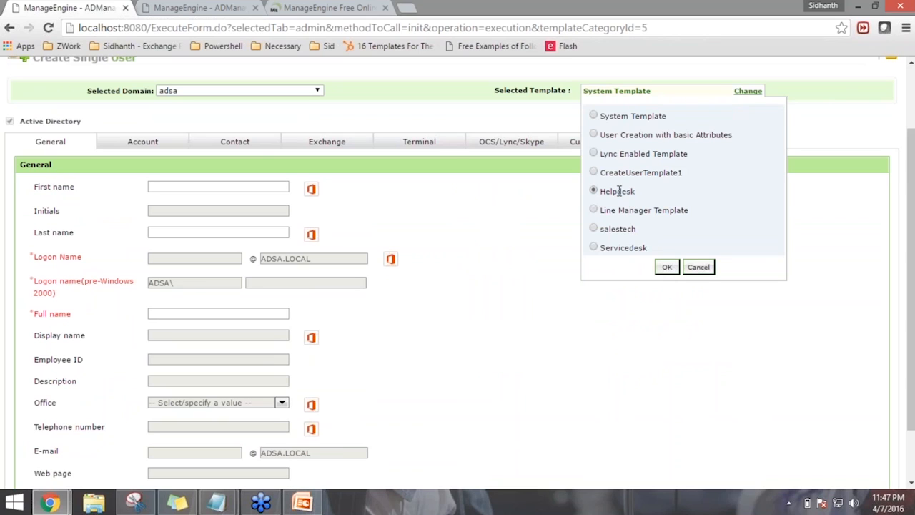
pyautogui.click(667, 268)
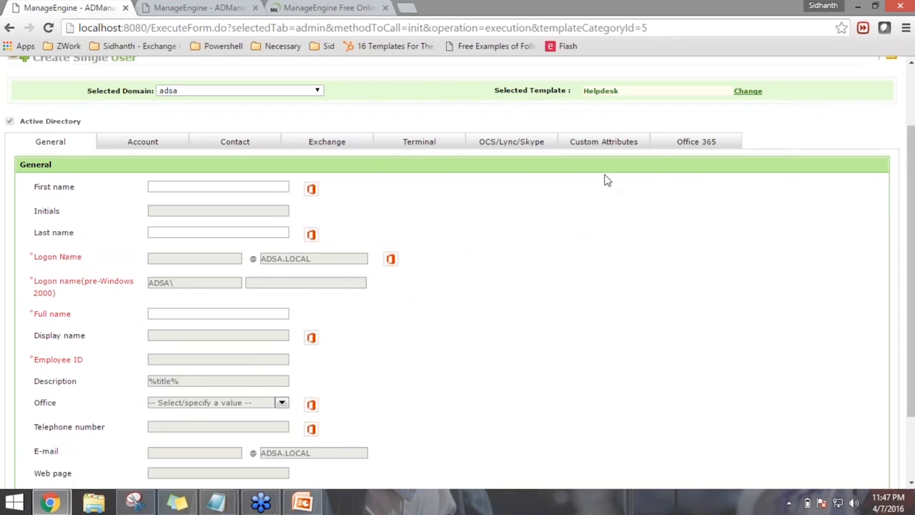
# Replace the Helpdesk template with the Servicedesk template, so Employee ID is no longer required
pyautogui.click(232, 188)
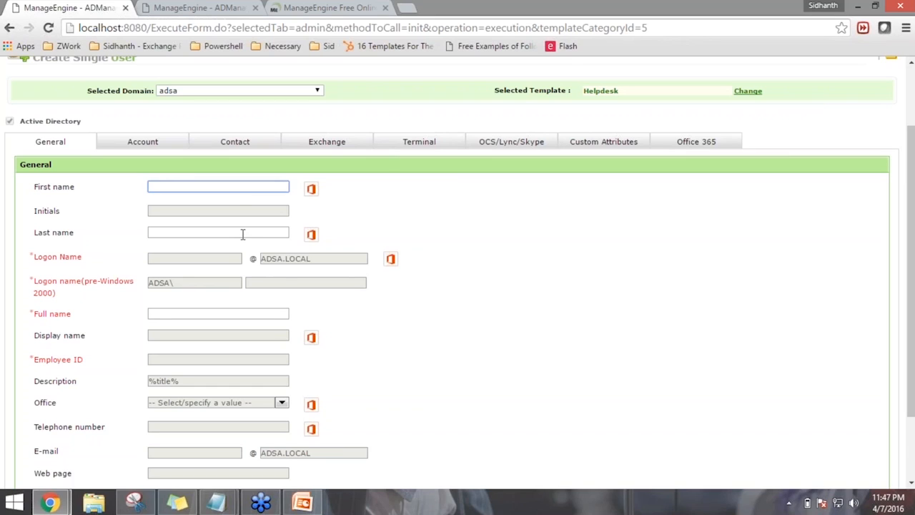
pyautogui.press('Tab')
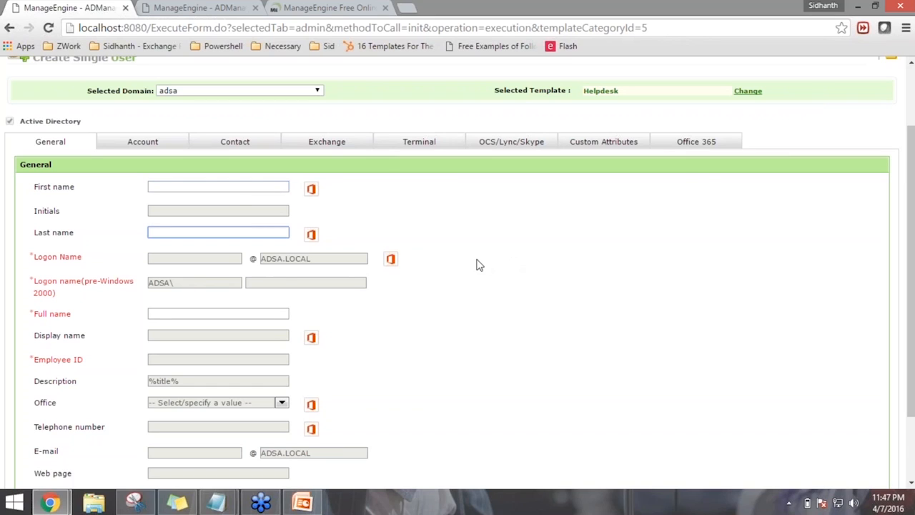
pyautogui.click(749, 92)
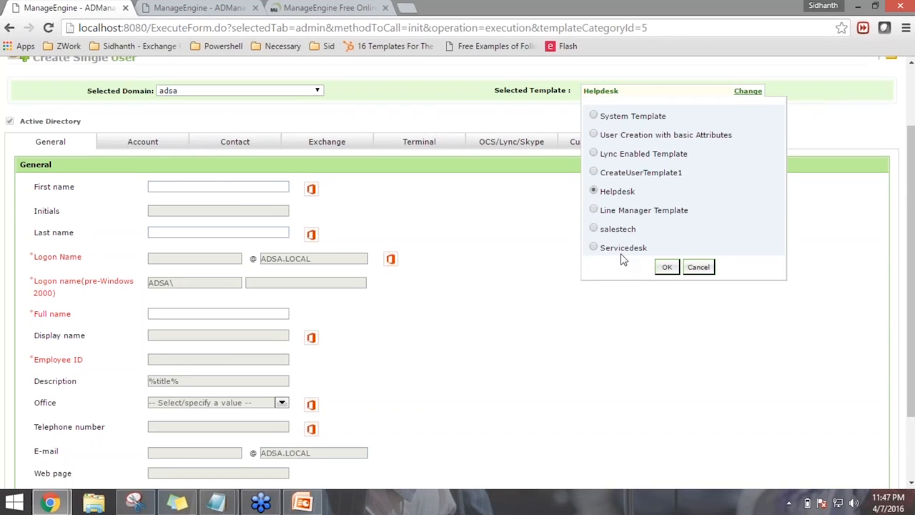
pyautogui.click(593, 247)
pyautogui.click(235, 185)
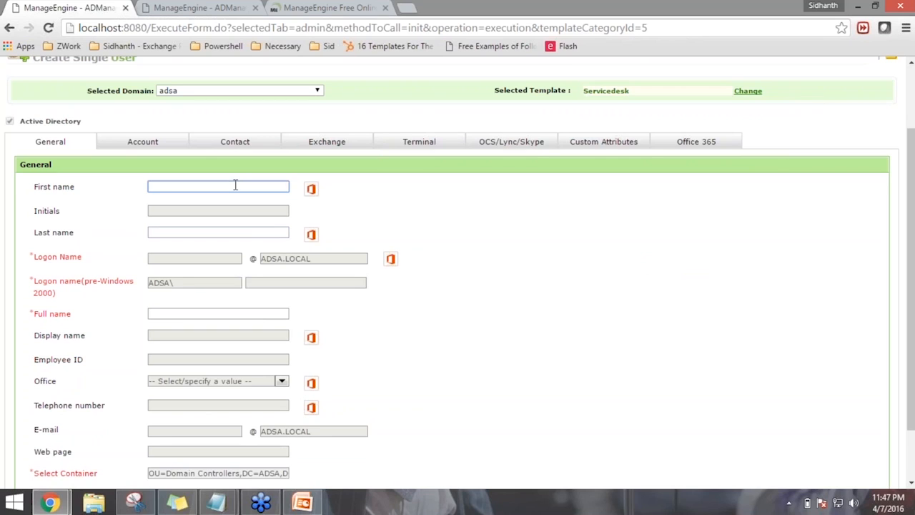
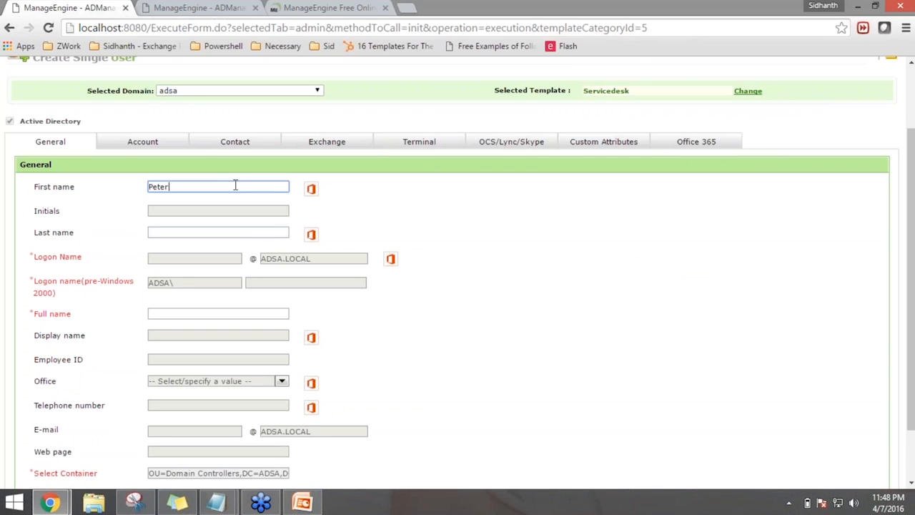
# Enter the new user's first and last names so the logon, display and e-mail names fill in
pyautogui.press('Tab')
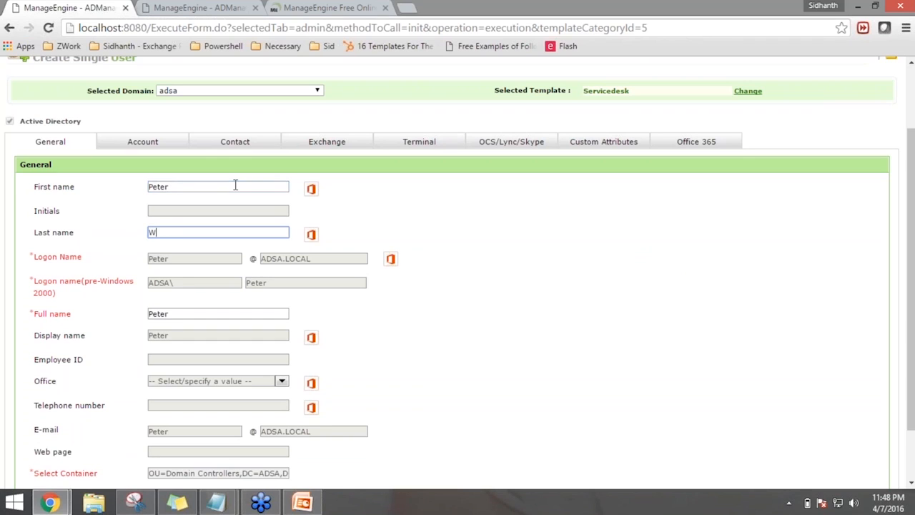
pyautogui.click(441, 312)
pyautogui.scroll(-1, 442, 312)
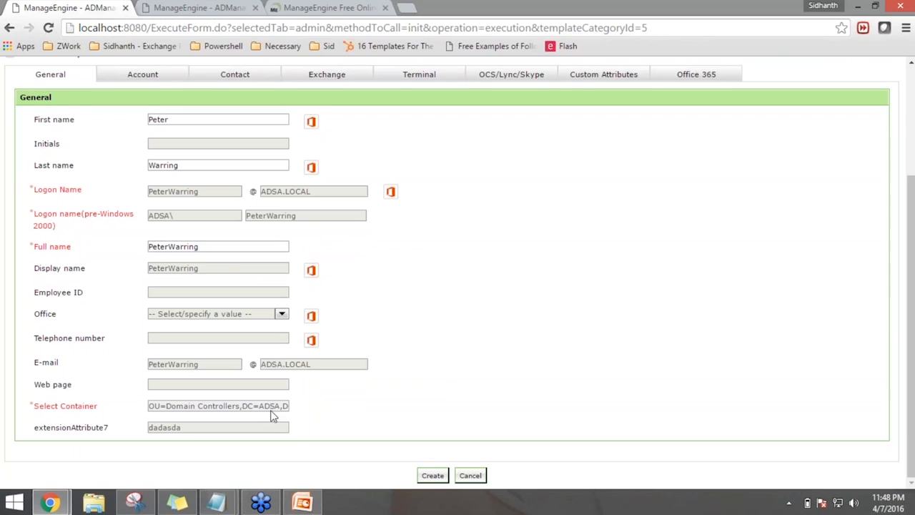
pyautogui.scroll(1, 358, 427)
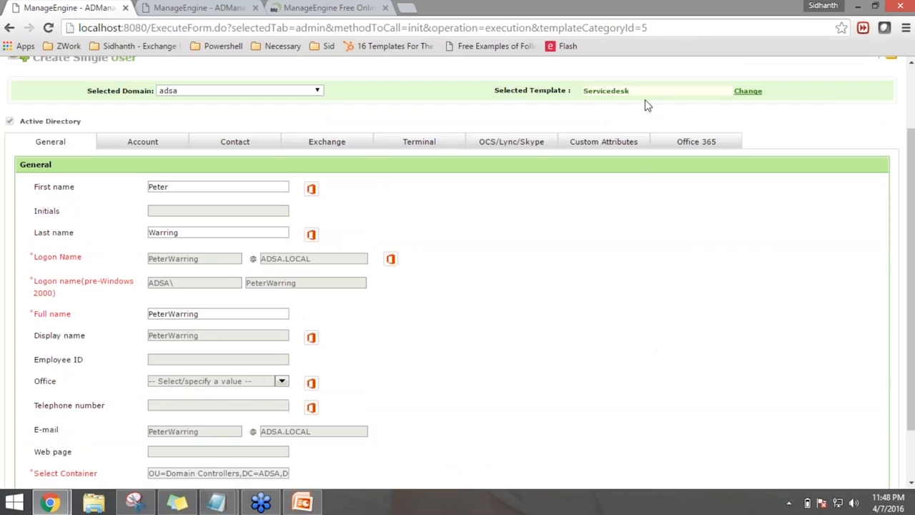
# Review the Account tab, return to General, and create the user in Domain Controllers OU
pyautogui.click(160, 148)
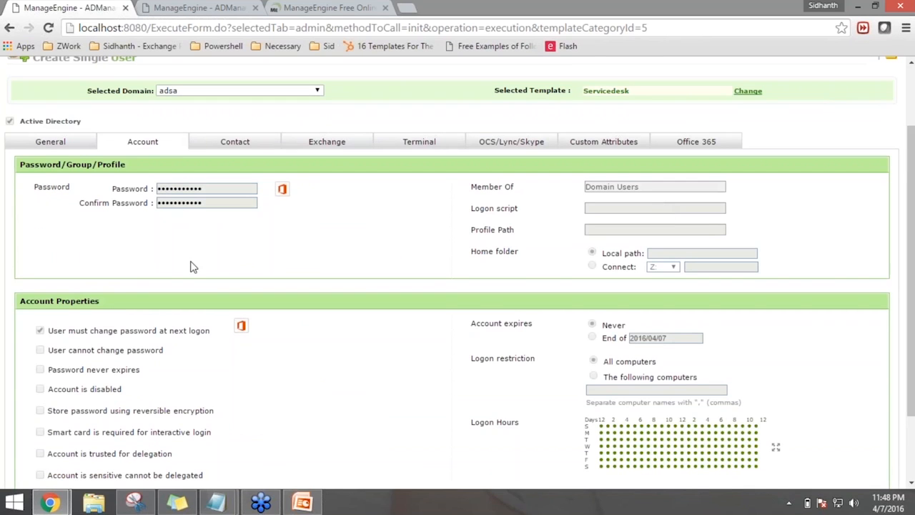
pyautogui.scroll(-1, 191, 266)
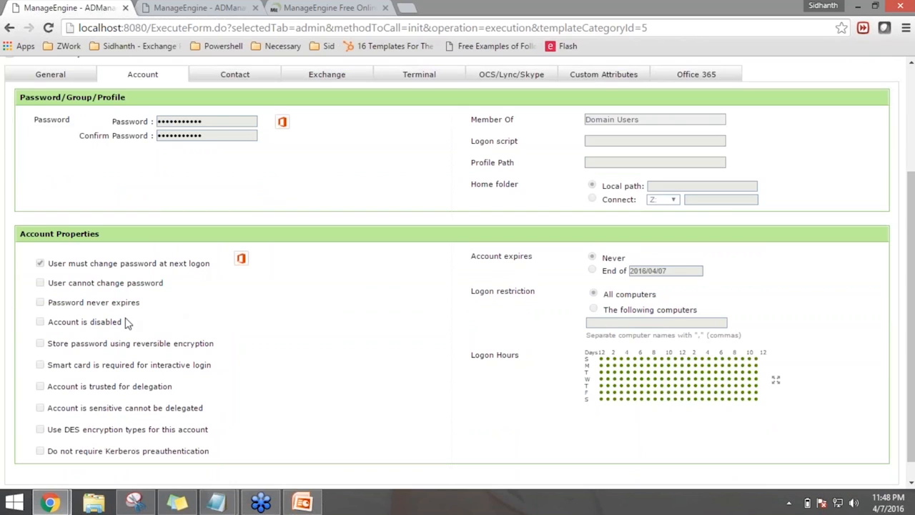
pyautogui.scroll(2, 128, 323)
pyautogui.click(72, 208)
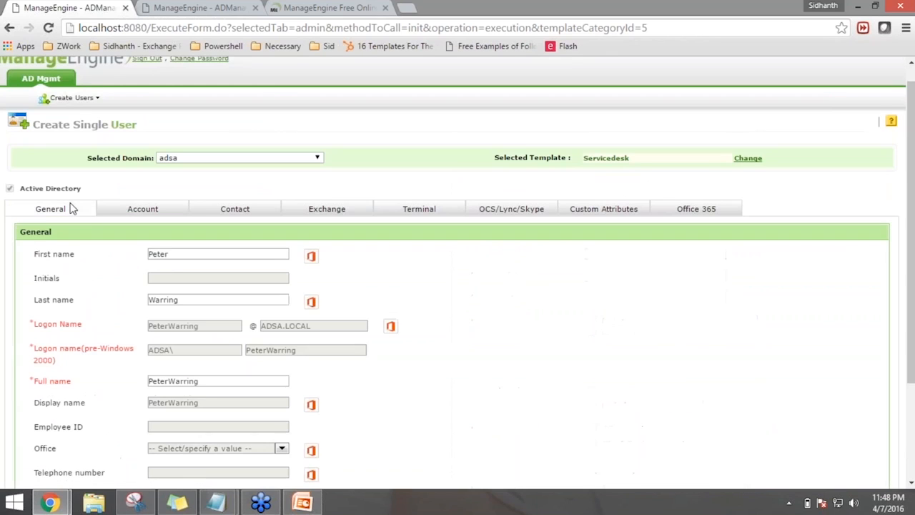
pyautogui.scroll(-2, 472, 344)
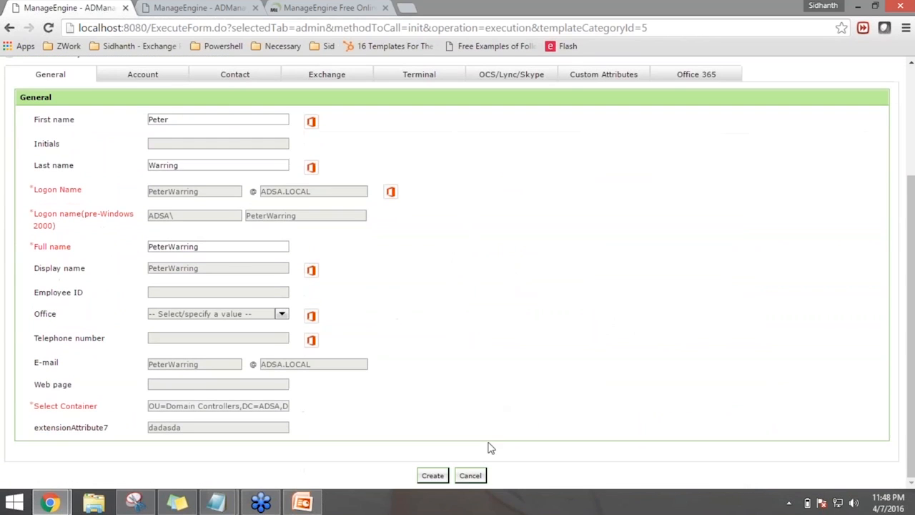
pyautogui.click(432, 476)
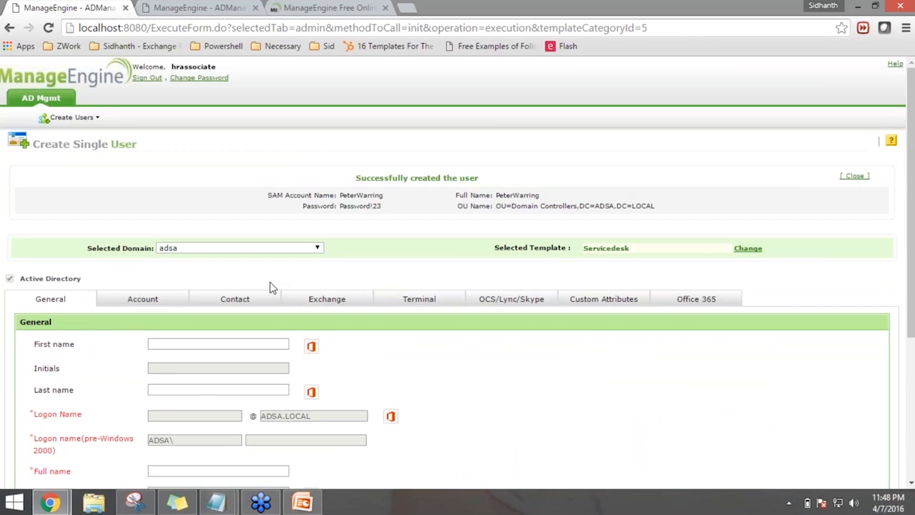
# Sign out of the HR associate session and log back in as admin
pyautogui.click(147, 78)
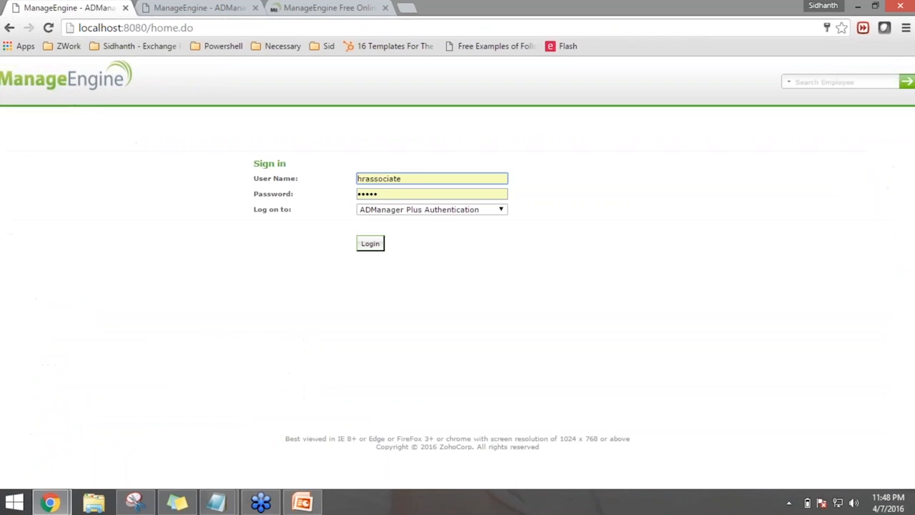
pyautogui.doubleClick(409, 180)
pyautogui.write('admin')
pyautogui.press('Tab')
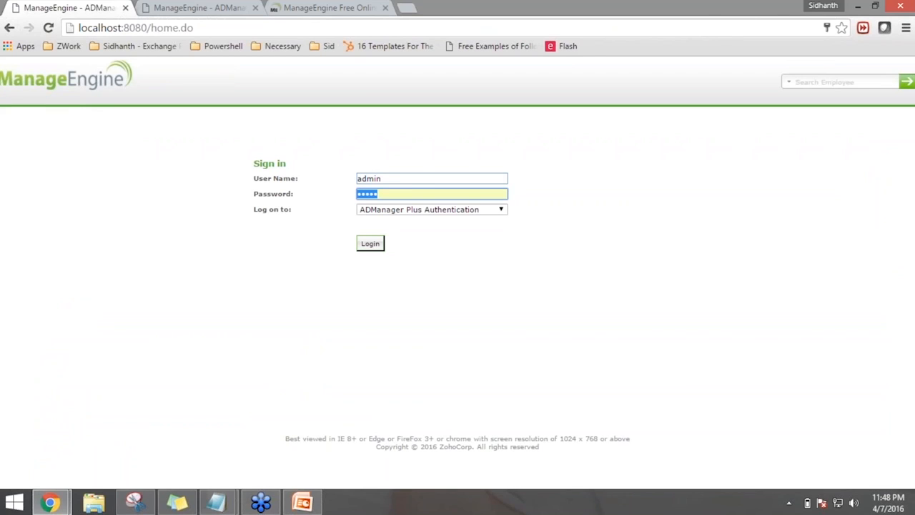
pyautogui.write('****')
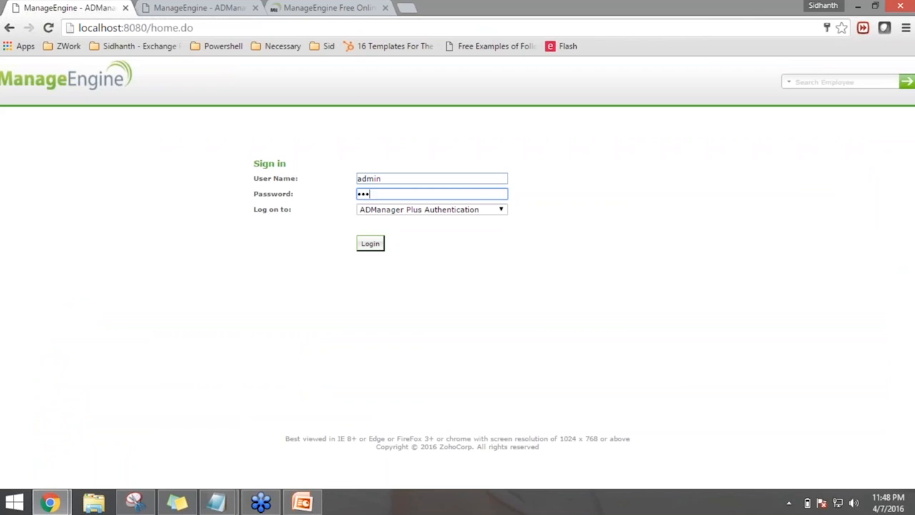
pyautogui.write('***')
pyautogui.click(377, 249)
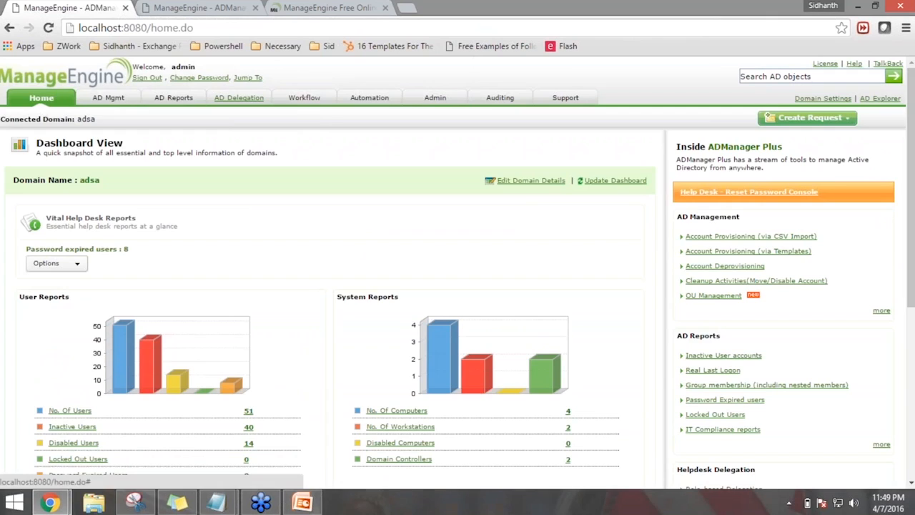
pyautogui.click(239, 98)
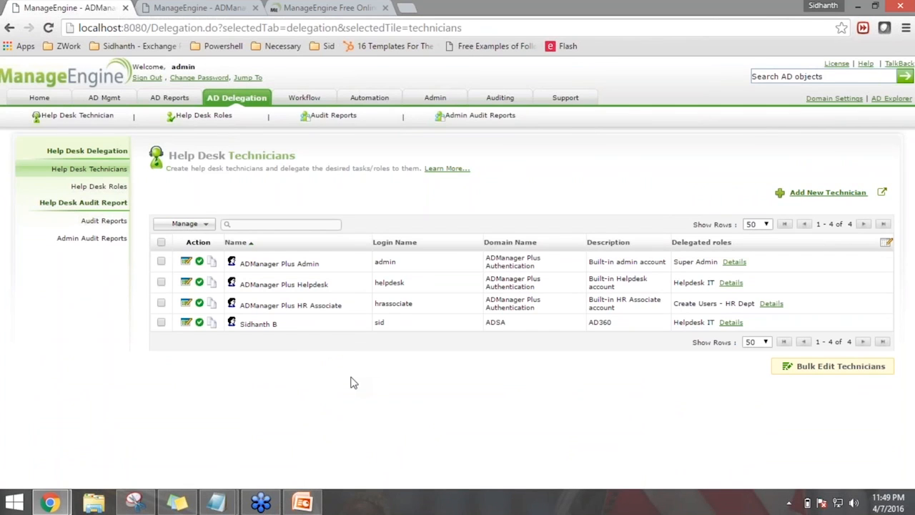
# Start a new help desk role, then abandon it for the Help Desk Technicians list
pyautogui.click(98, 186)
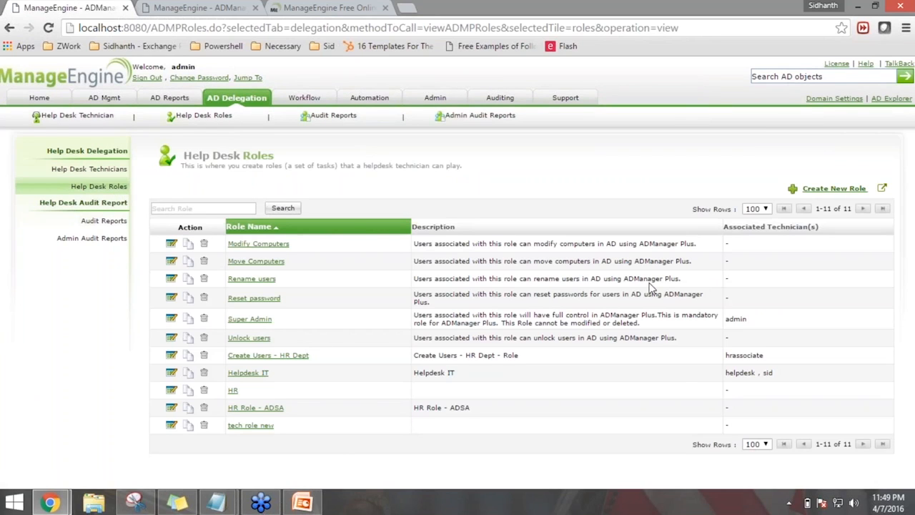
pyautogui.click(829, 189)
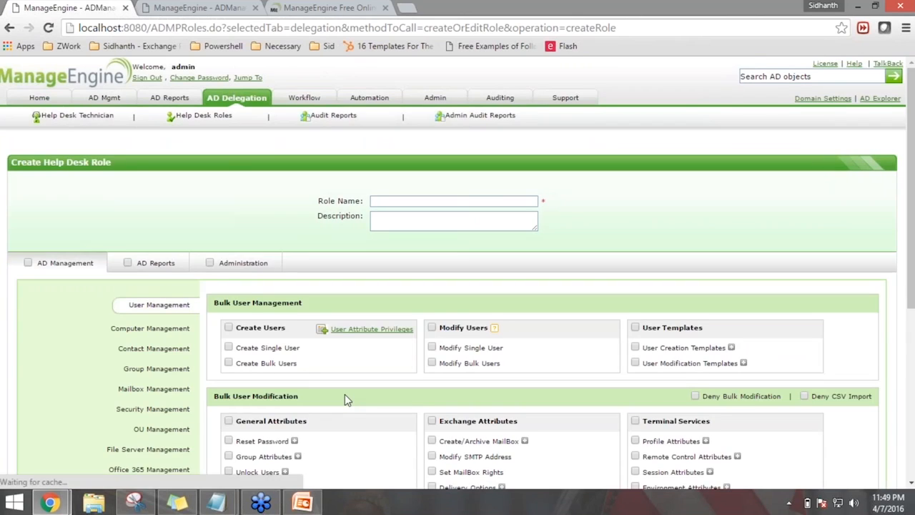
pyautogui.scroll(-1, 323, 281)
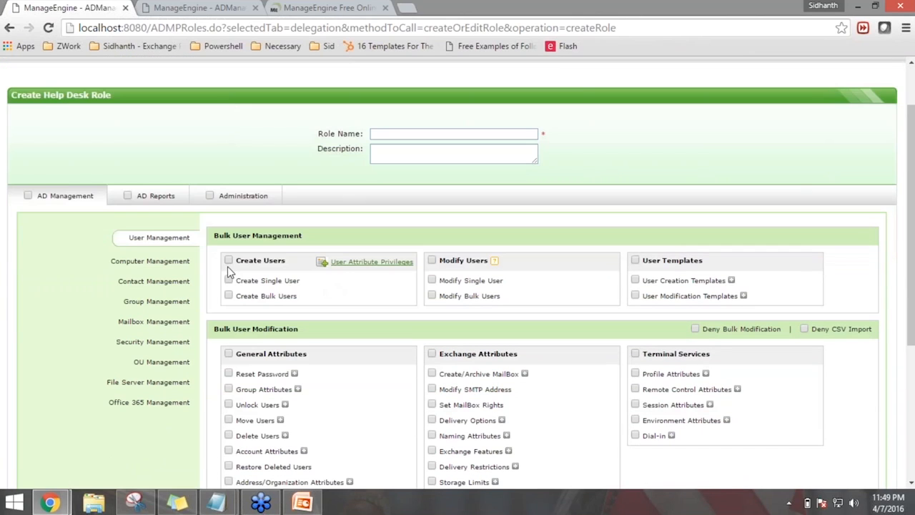
pyautogui.scroll(-1, 307, 368)
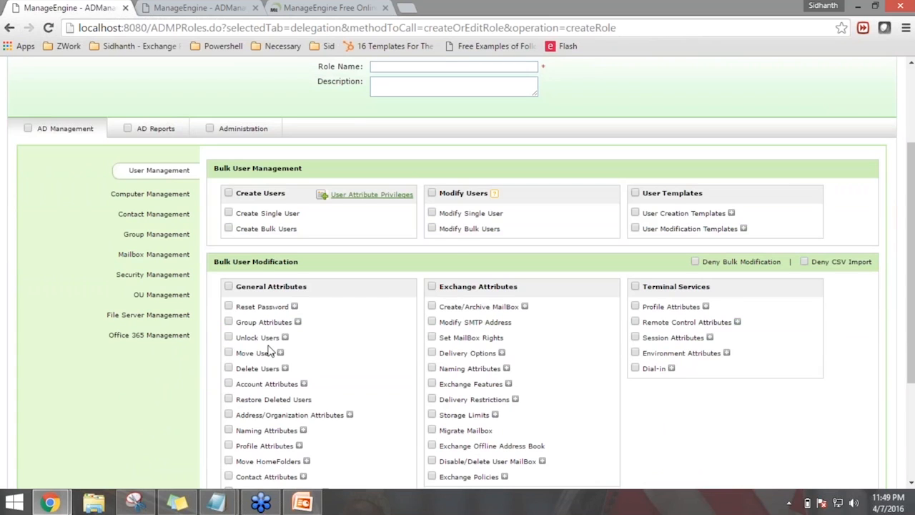
pyautogui.scroll(2, 270, 352)
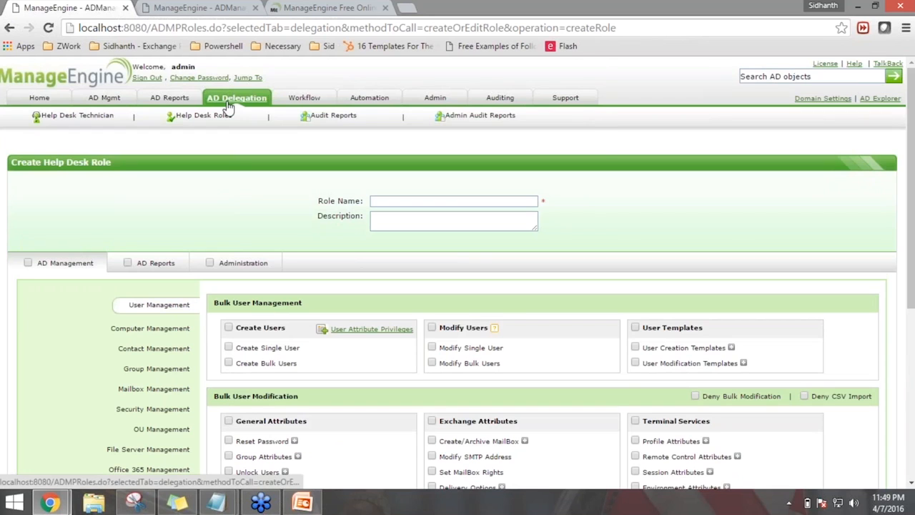
pyautogui.click(228, 105)
pyautogui.click(502, 127)
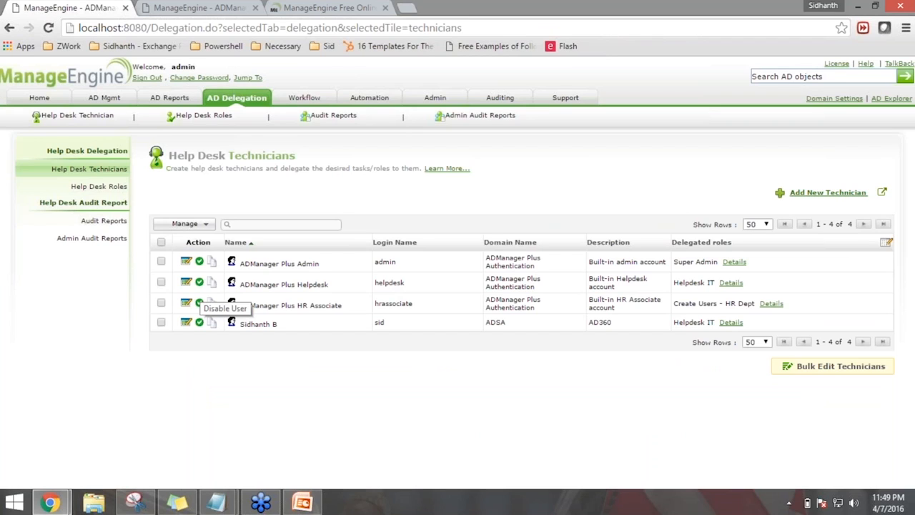
# Check the Requester Roles list, then return to the Requester → Executor Business Workflow page
pyautogui.click(304, 97)
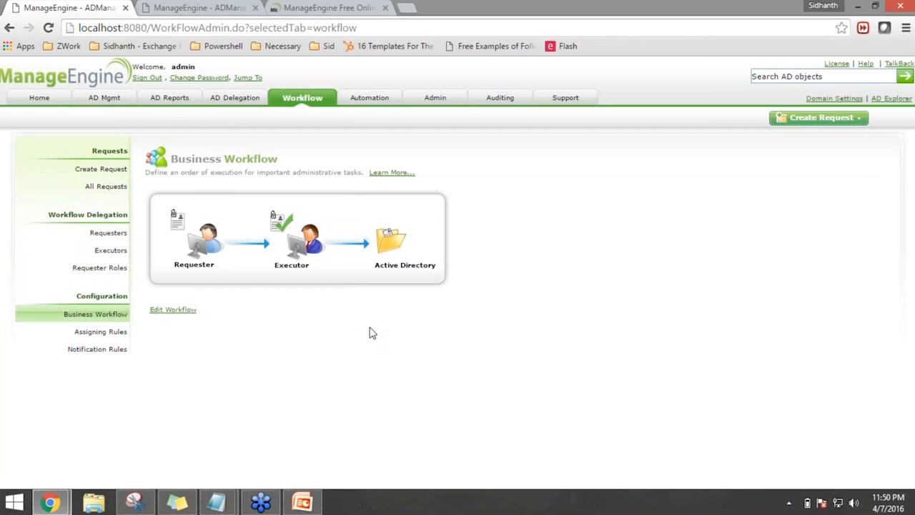
pyautogui.click(91, 269)
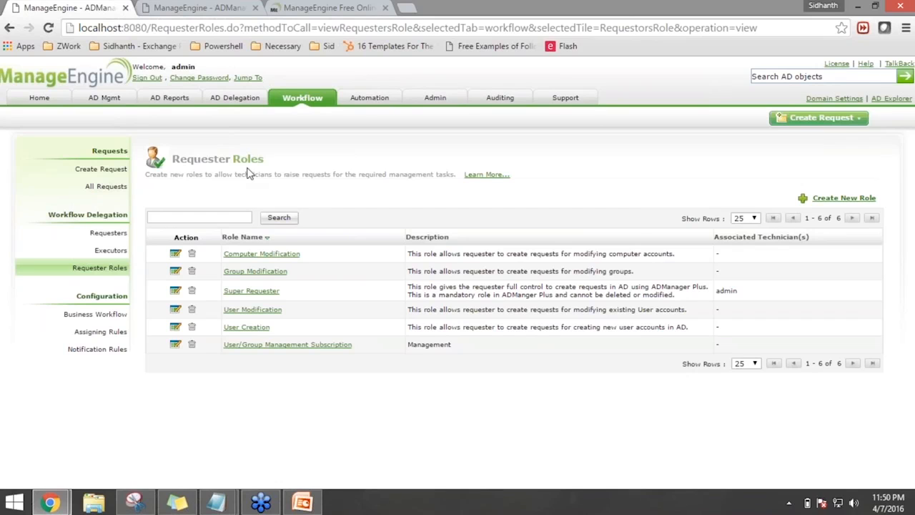
pyautogui.click(91, 314)
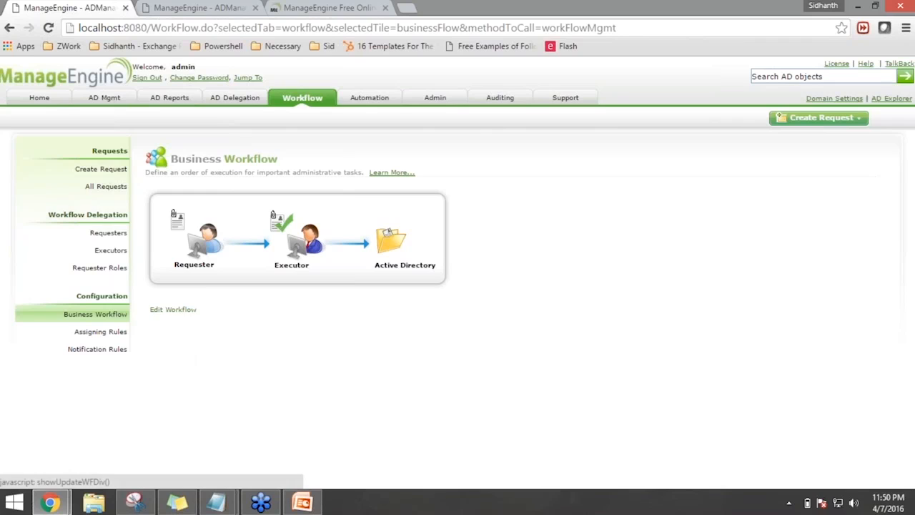
pyautogui.click(173, 310)
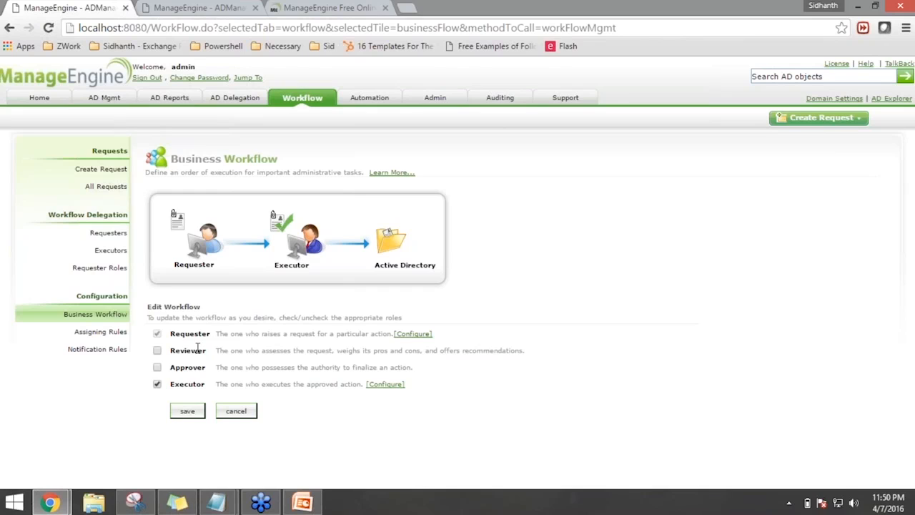
# Insert a Reviewer step between Requester and Executor and save the business workflow
pyautogui.moveTo(346, 350); pyautogui.dragTo(407, 343)
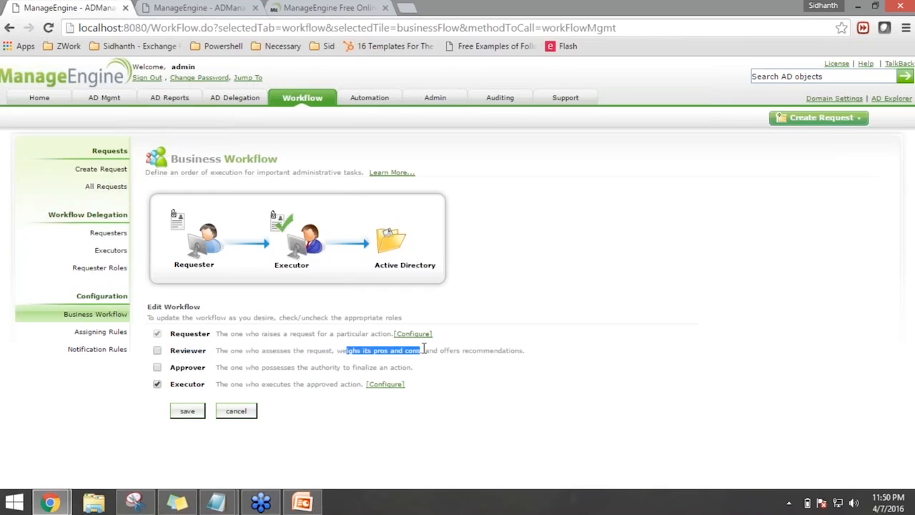
pyautogui.click(498, 406)
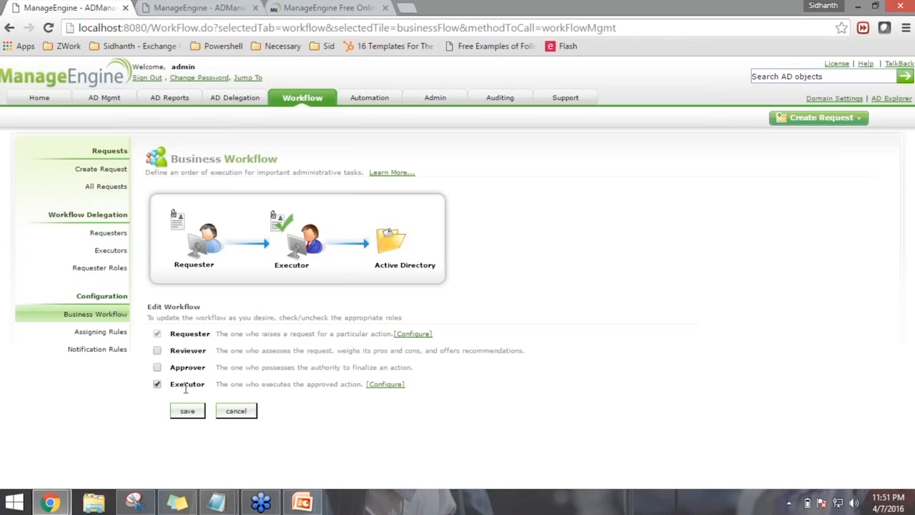
pyautogui.click(158, 351)
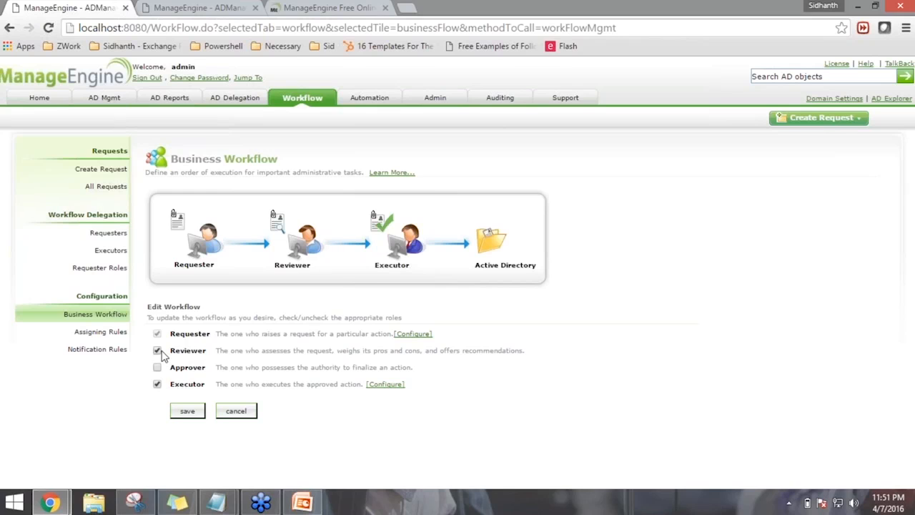
pyautogui.click(189, 412)
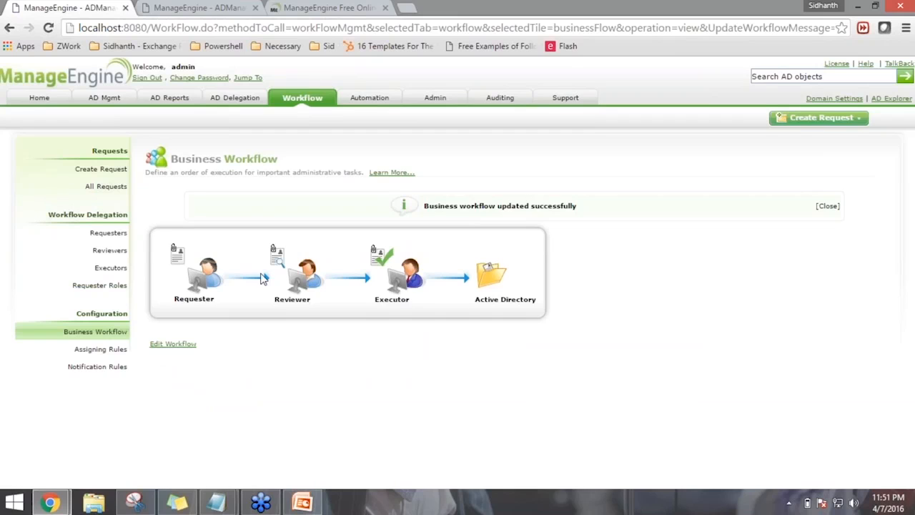
pyautogui.click(109, 233)
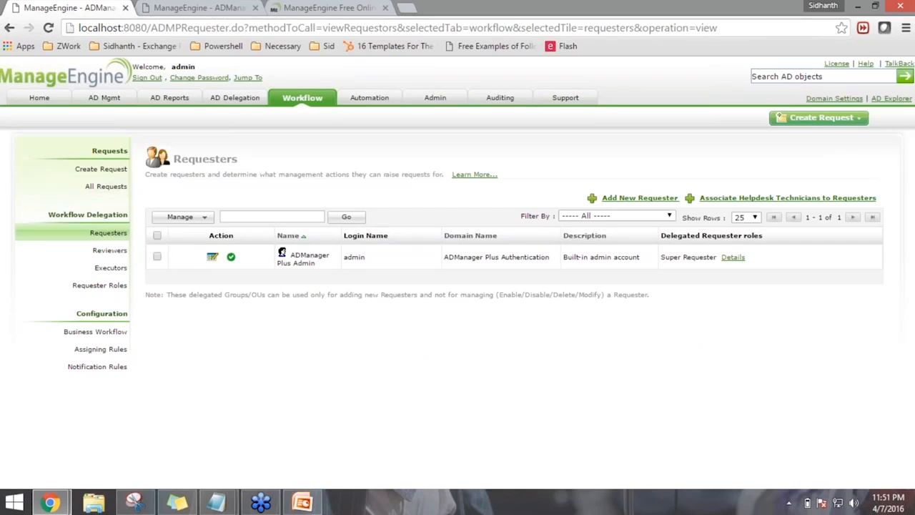
# Add a new requester by searching the user list and selecting the matching account
pyautogui.click(639, 197)
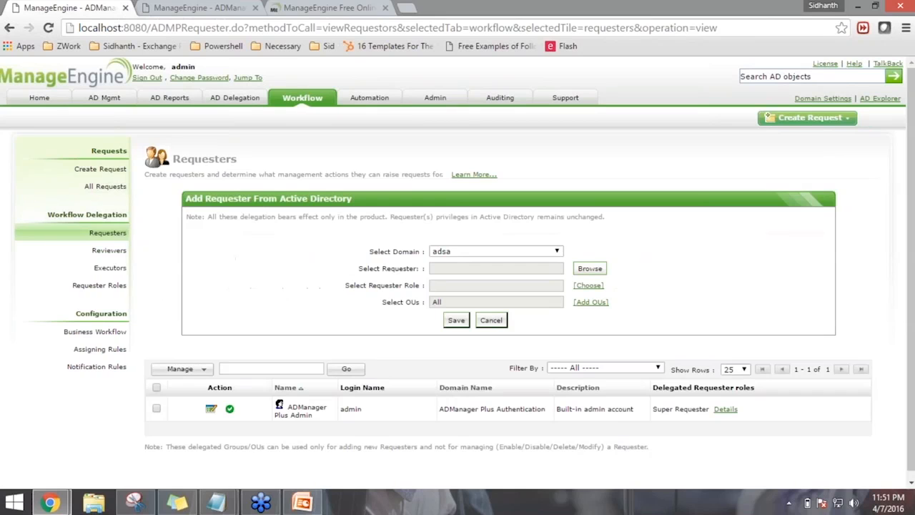
pyautogui.click(590, 269)
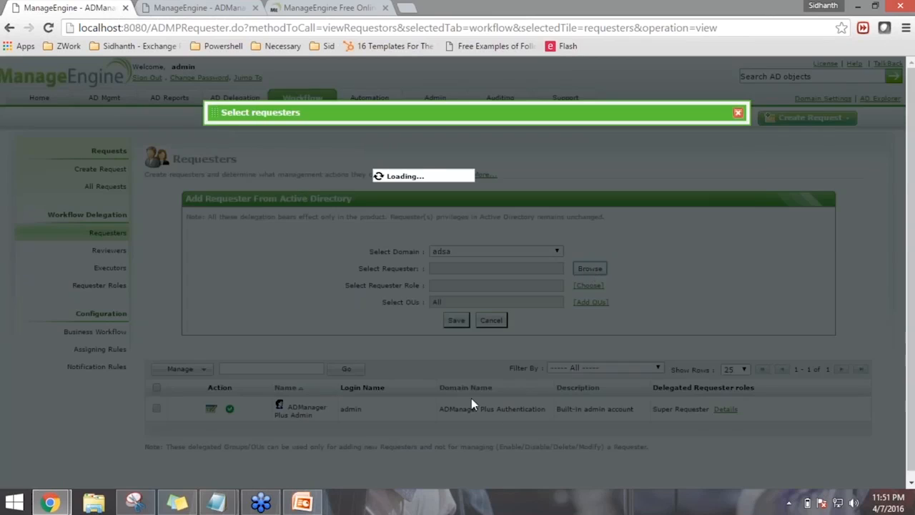
pyautogui.click(293, 170)
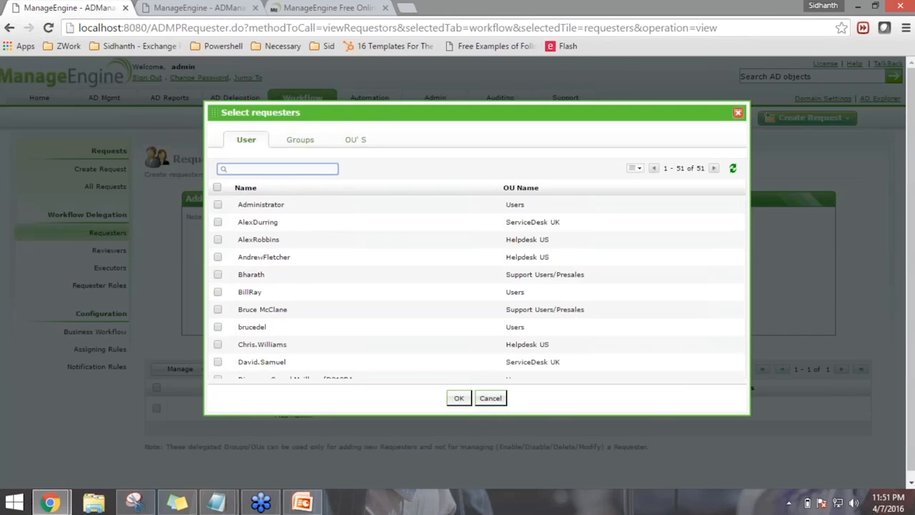
pyautogui.press('Return')
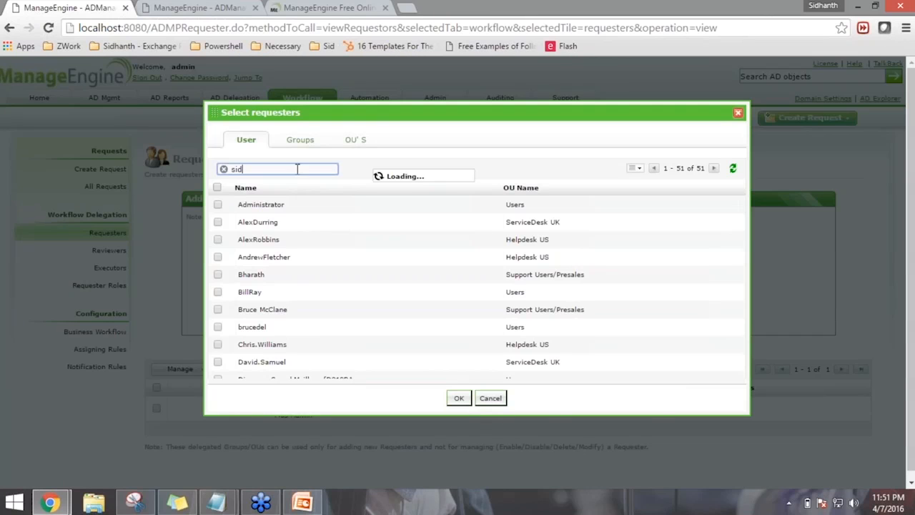
pyautogui.click(218, 205)
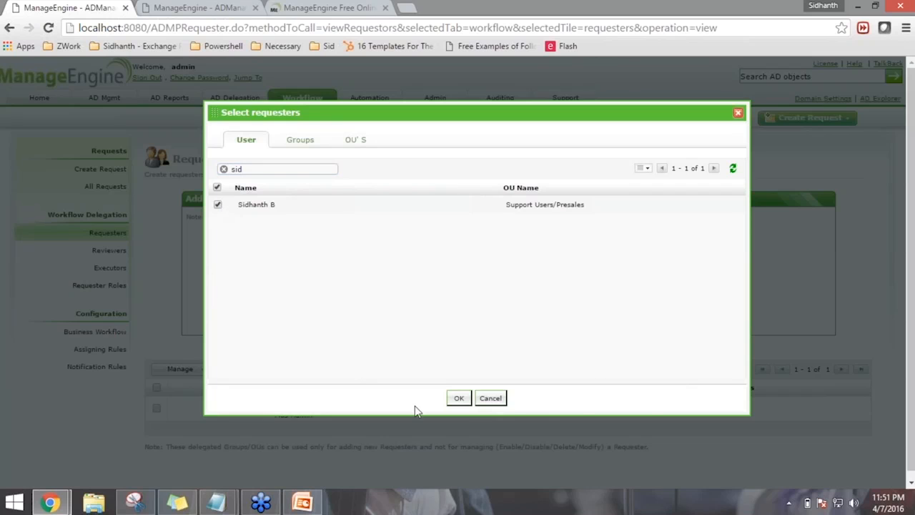
pyautogui.click(460, 399)
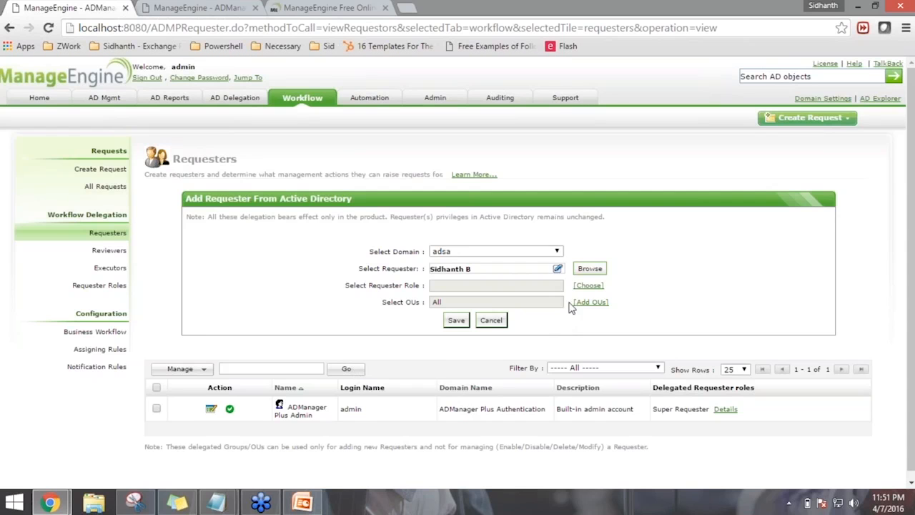
# Give the requester the Group Modification and User Creation roles
pyautogui.click(588, 286)
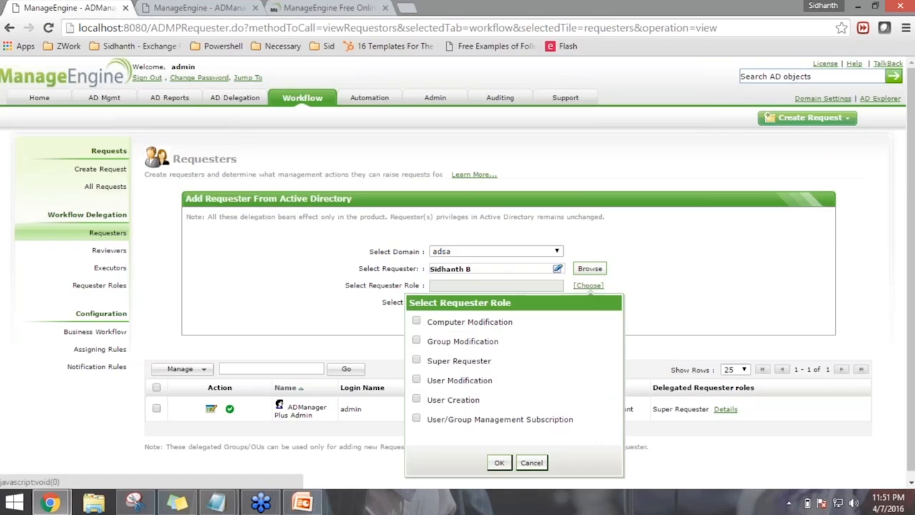
pyautogui.click(417, 400)
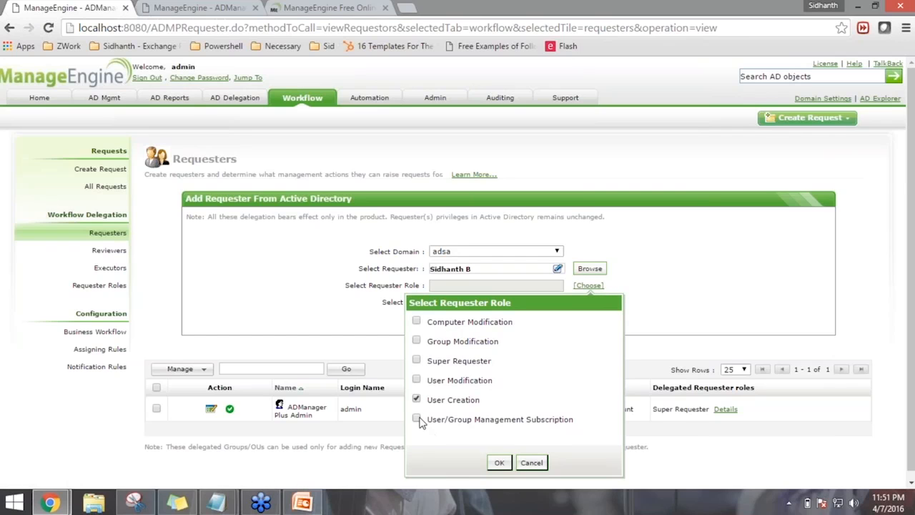
pyautogui.click(499, 463)
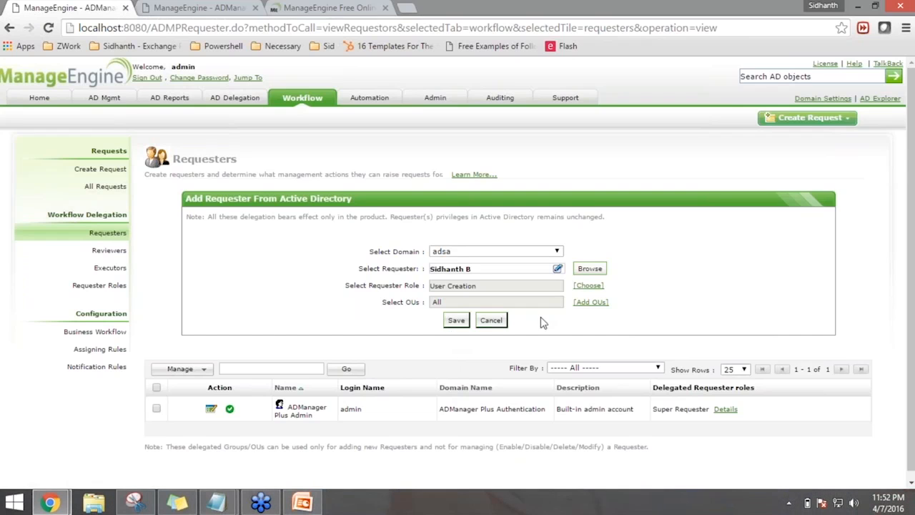
pyautogui.click(588, 285)
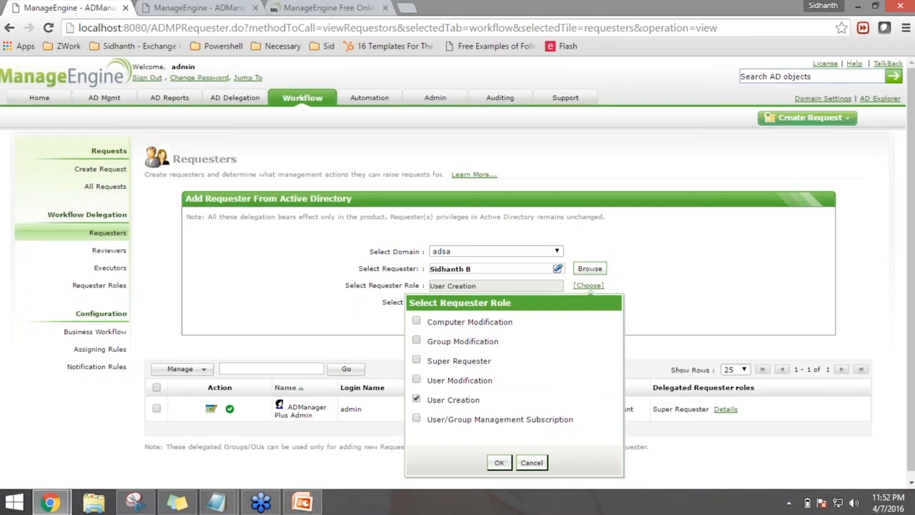
pyautogui.click(498, 462)
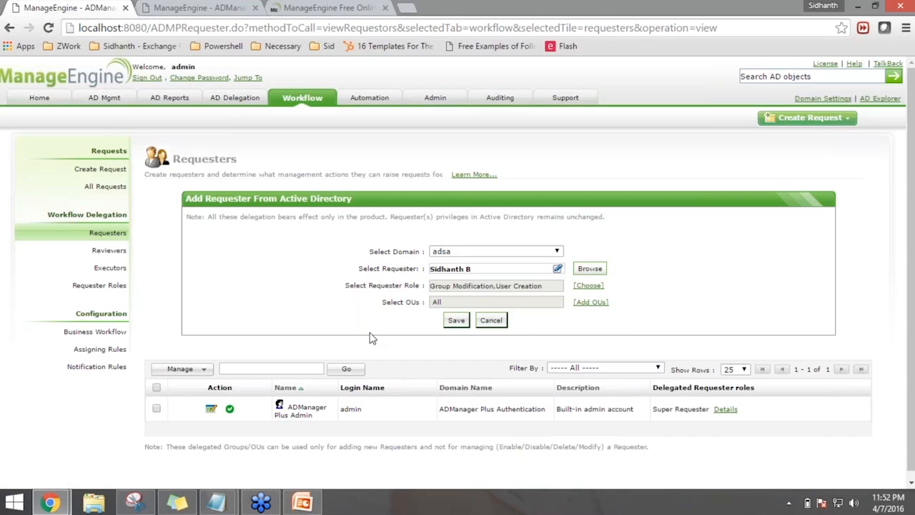
# Scope the requester to the Helpdesk US and ServiceDesk UK OUs and save
pyautogui.click(592, 304)
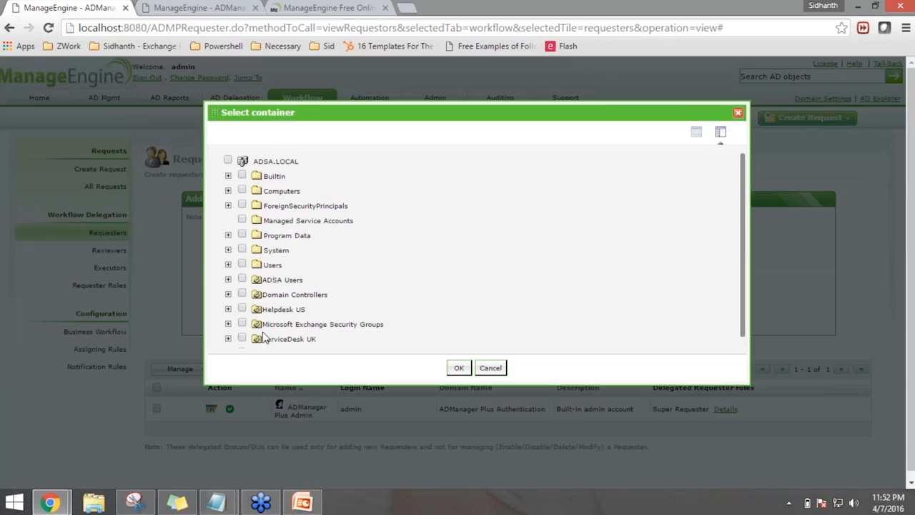
pyautogui.click(242, 309)
pyautogui.click(242, 338)
pyautogui.scroll(-1, 322, 336)
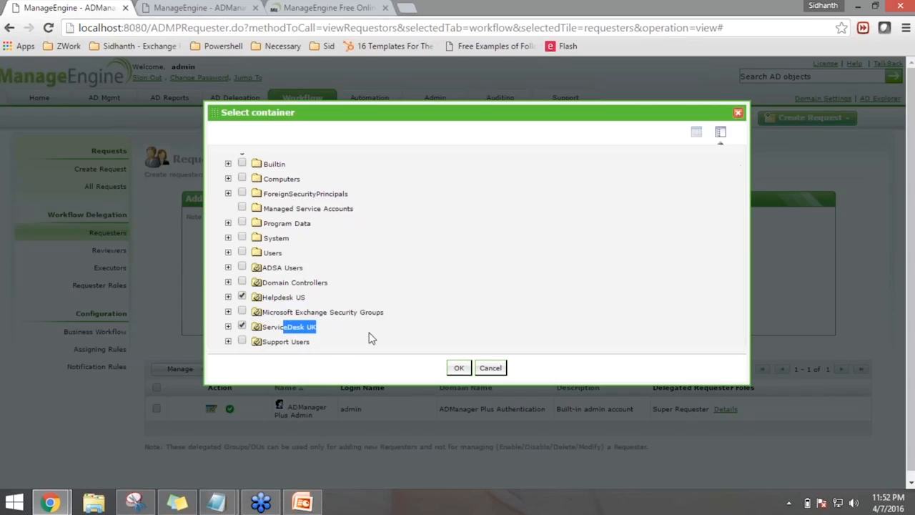
pyautogui.click(459, 368)
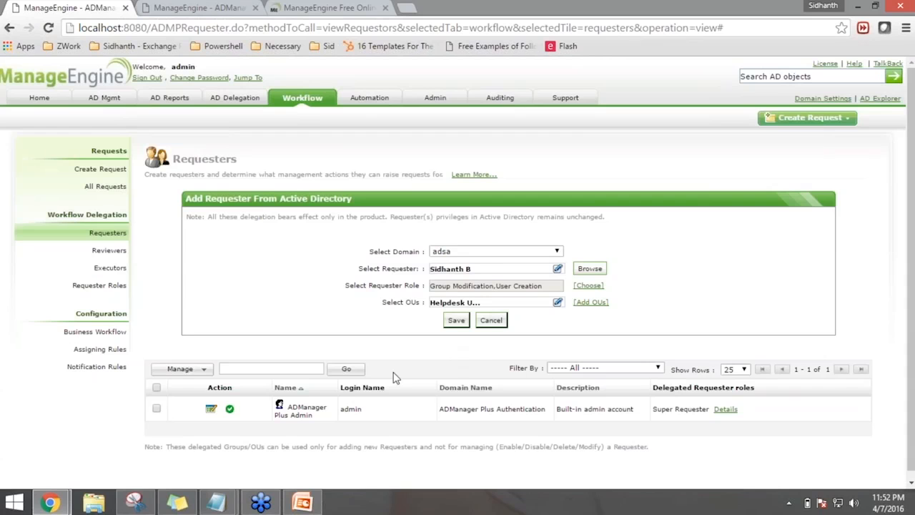
pyautogui.click(456, 320)
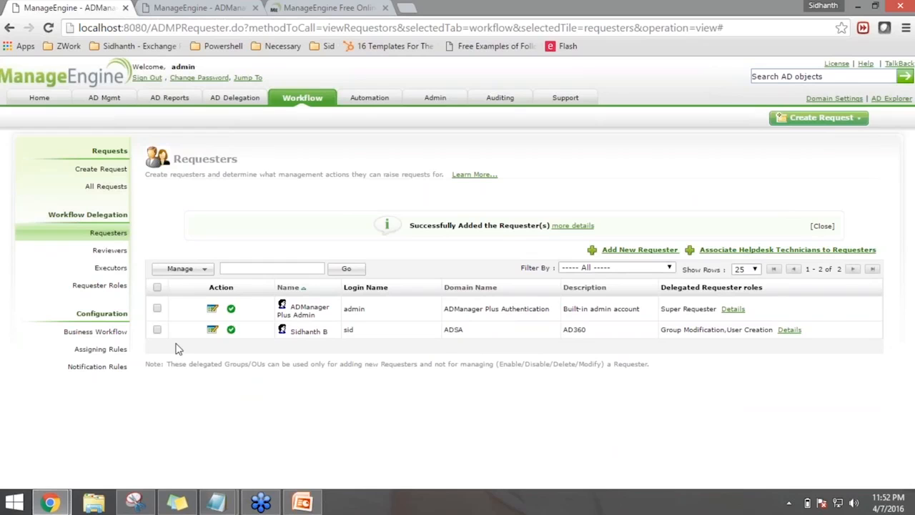
# Try disabling the admin requester, dismiss the warning, then view the reviewers and executors
pyautogui.click(187, 269)
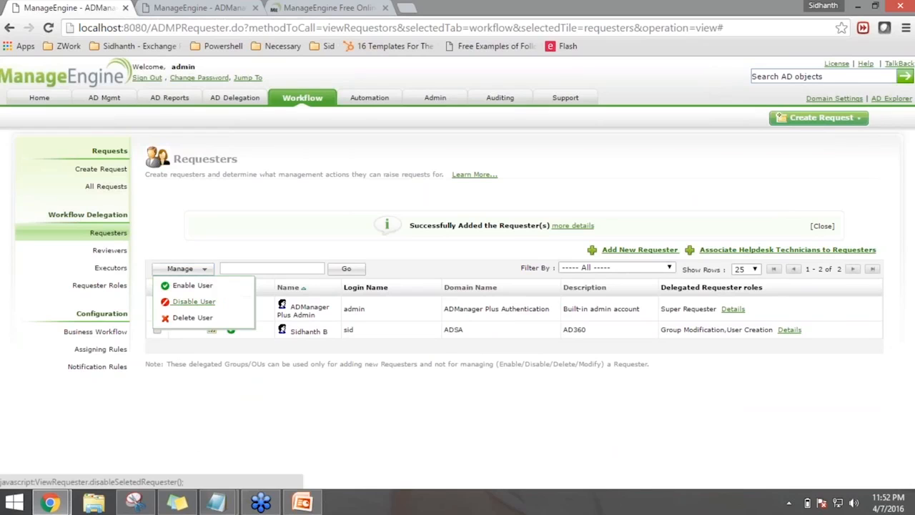
pyautogui.click(188, 301)
pyautogui.press('Return')
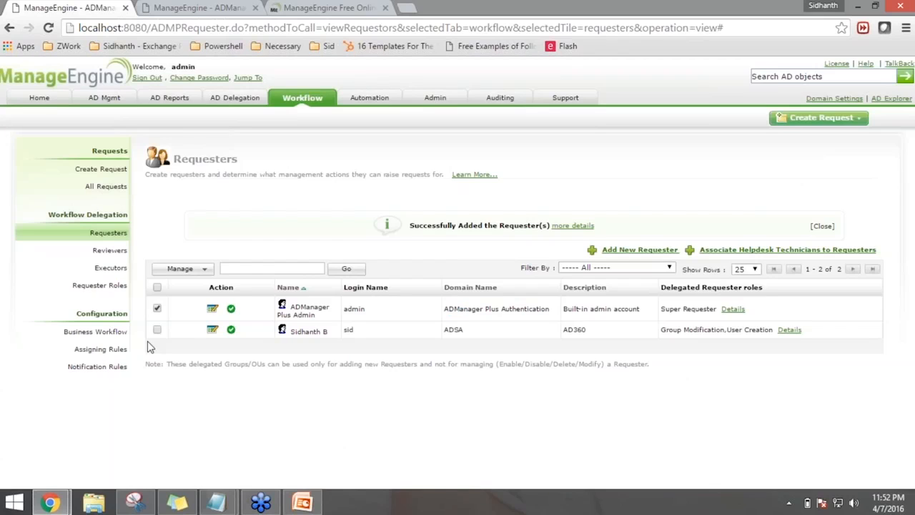
pyautogui.click(109, 250)
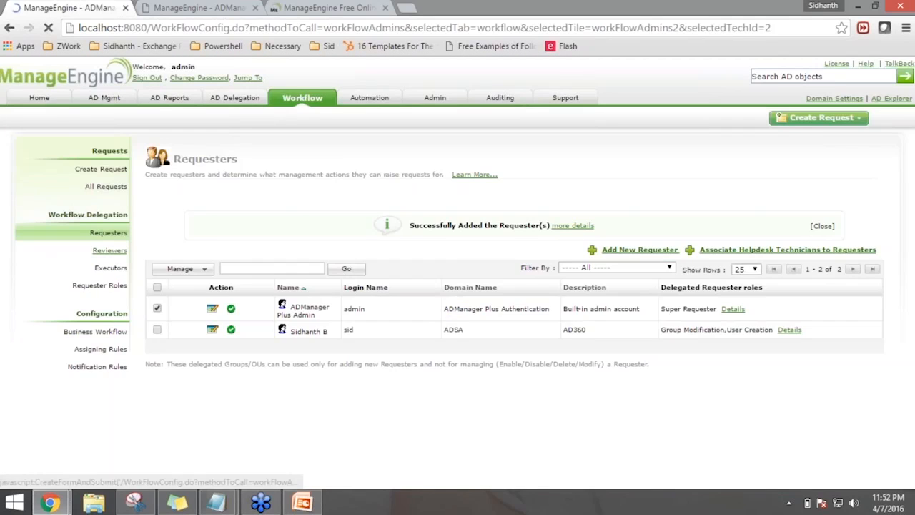
pyautogui.click(329, 214)
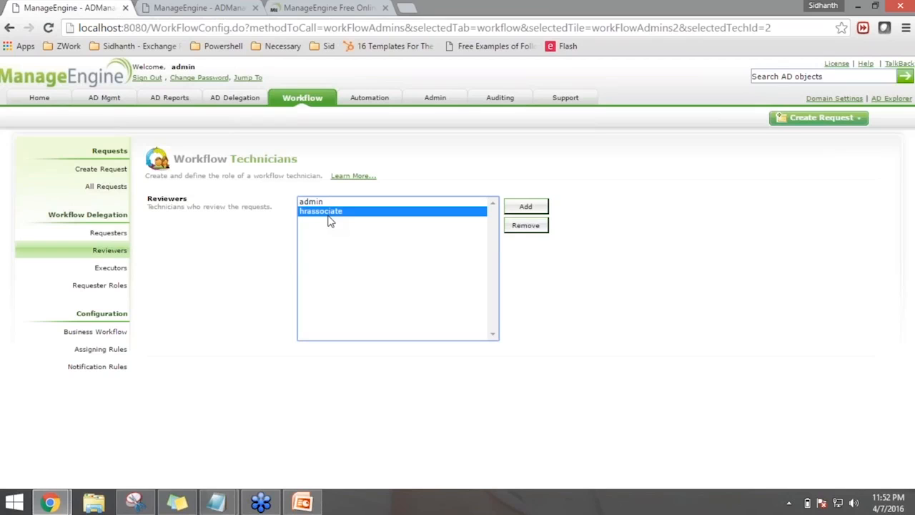
pyautogui.click(107, 286)
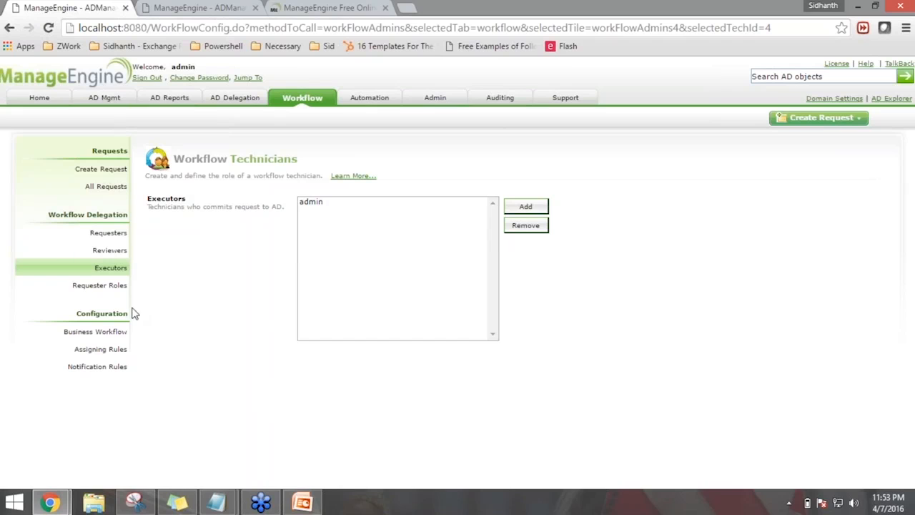
# Start a new role from the Requester Roles list, which holds six roles
pyautogui.click(117, 288)
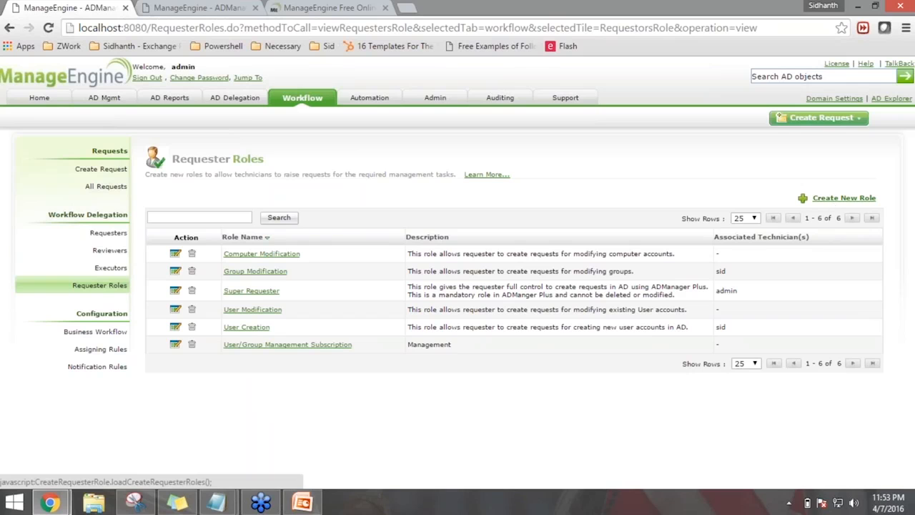
pyautogui.click(840, 198)
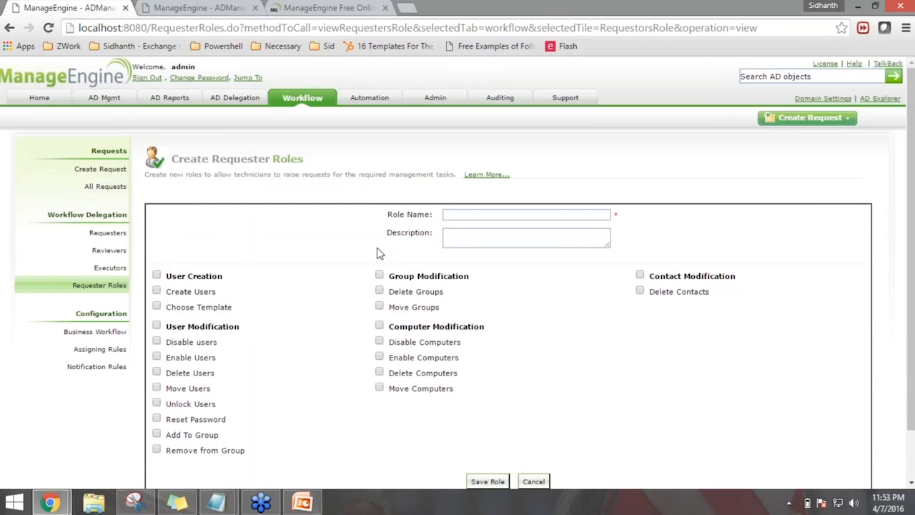
pyautogui.click(472, 215)
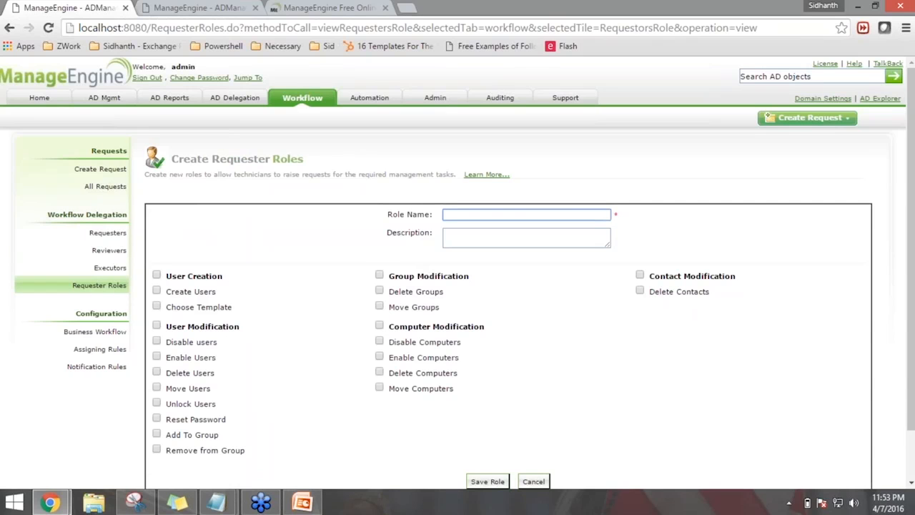
# Name the role 'Requester Role Creation' and paste the same text as its description
pyautogui.write('Requester Role Creation')
pyautogui.hotkey('ctrl', 'a')
pyautogui.hotkey('ctrl', 'c')
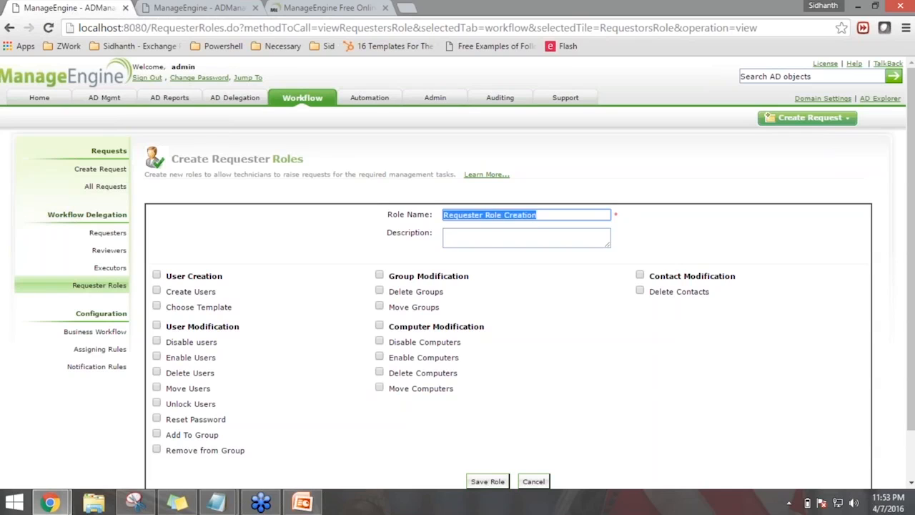
pyautogui.click(489, 243)
pyautogui.hotkey('ctrl', 'v')
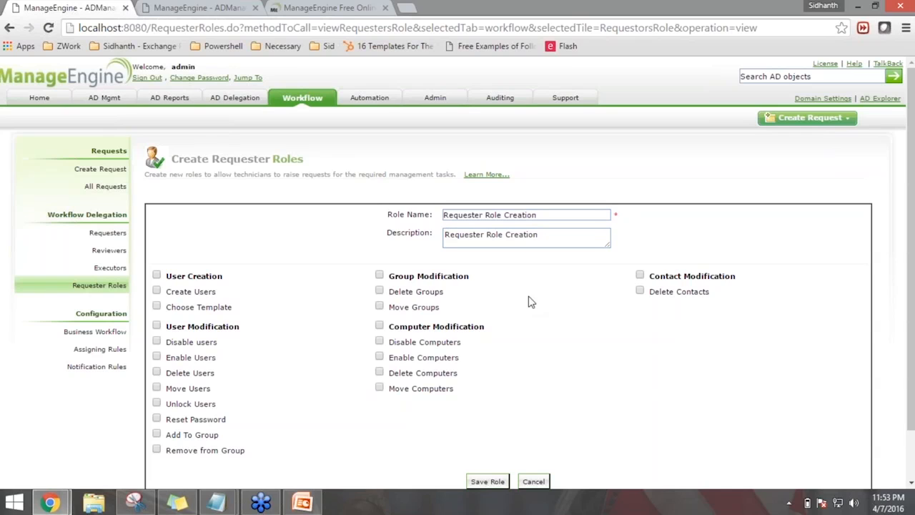
# Permit Create Users and Add To Group, save the role, and return to Requesters
pyautogui.scroll(-1, 528, 293)
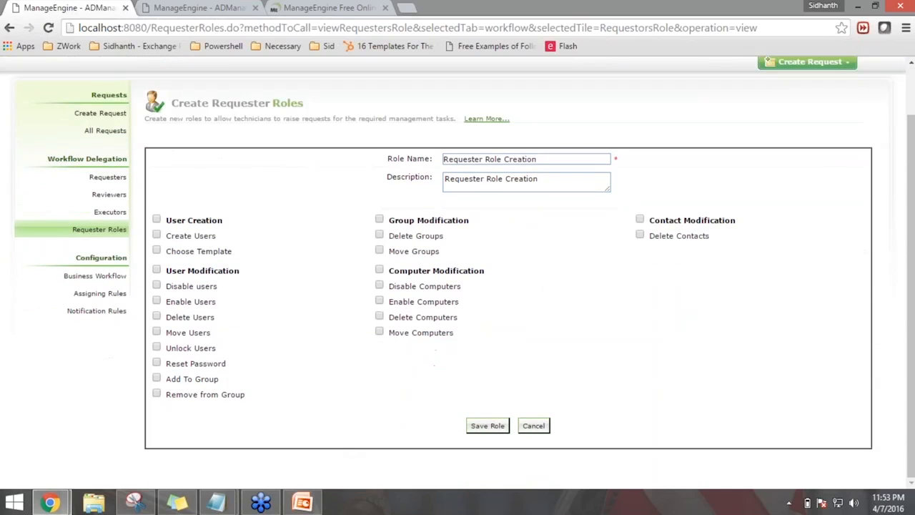
pyautogui.click(156, 235)
pyautogui.click(157, 379)
pyautogui.click(487, 426)
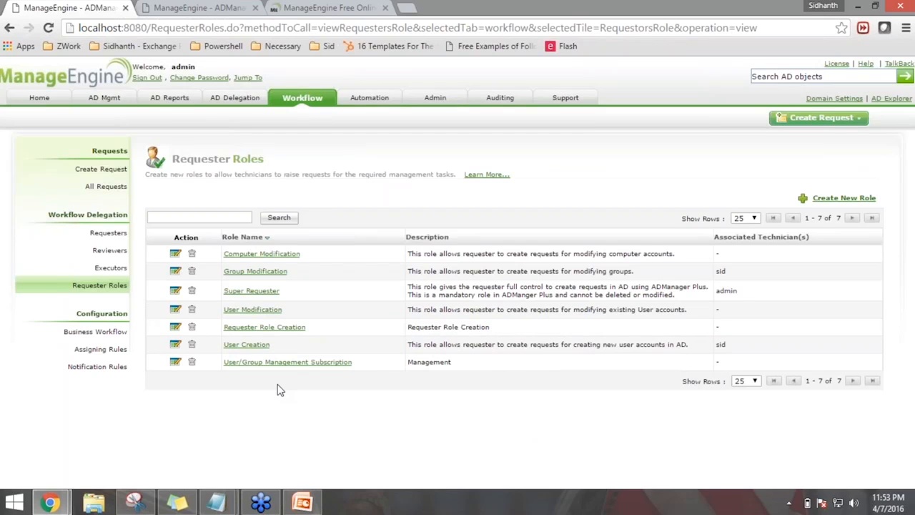
pyautogui.click(117, 233)
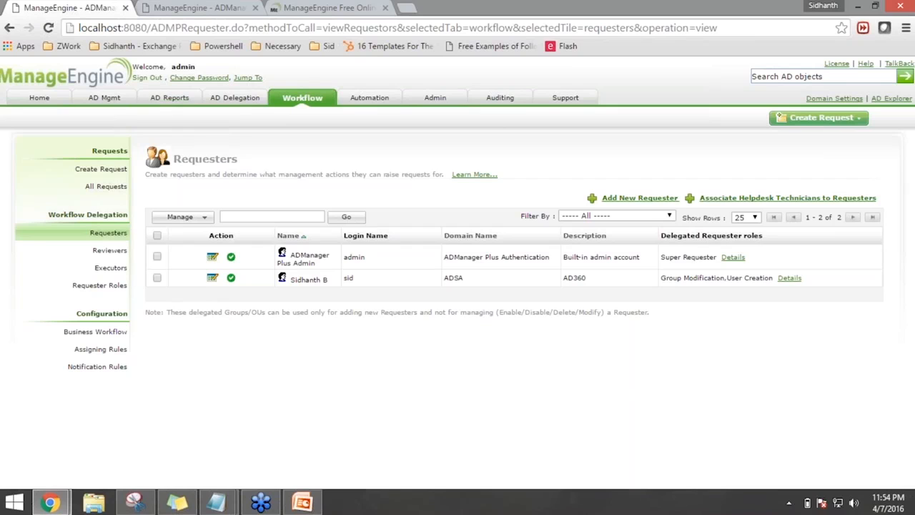
# Switch from admin to the delegated requester account and open the Create Request page
pyautogui.click(147, 77)
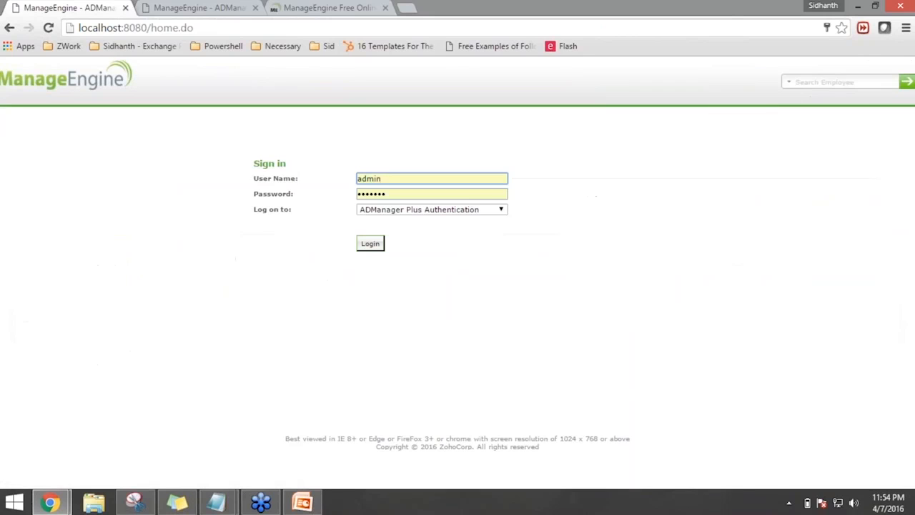
pyautogui.doubleClick(374, 179)
pyautogui.write('sid')
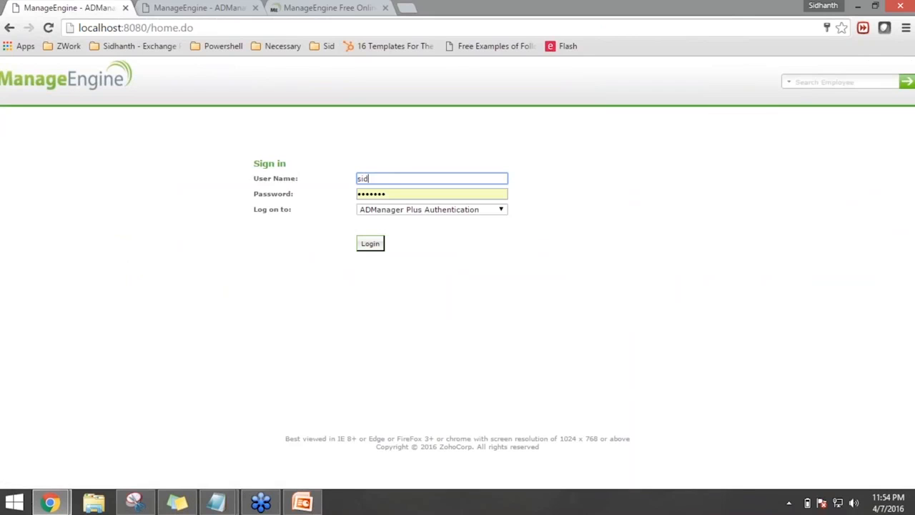
pyautogui.press('Tab')
pyautogui.write('••••••••')
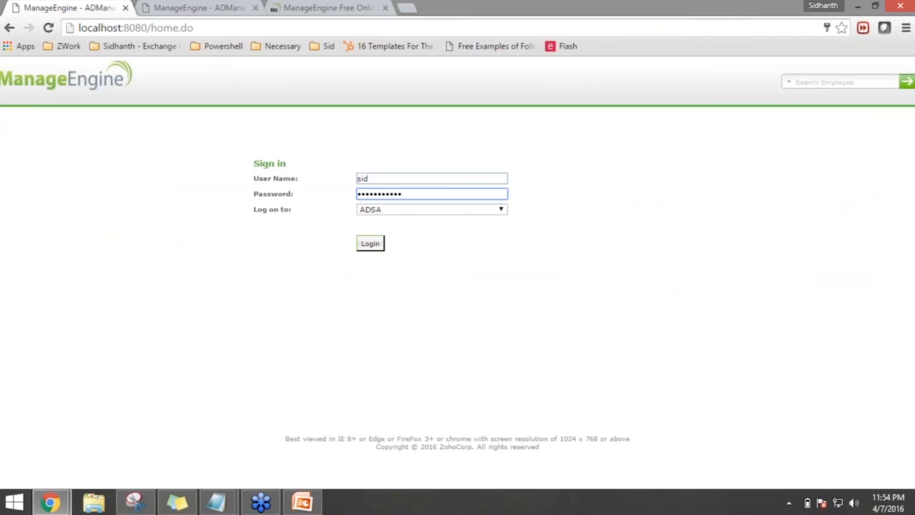
pyautogui.click(373, 244)
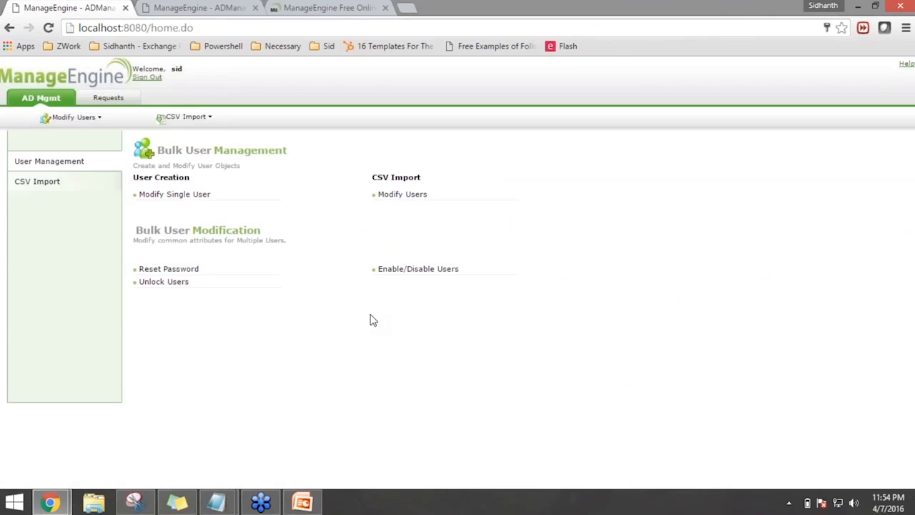
pyautogui.click(119, 100)
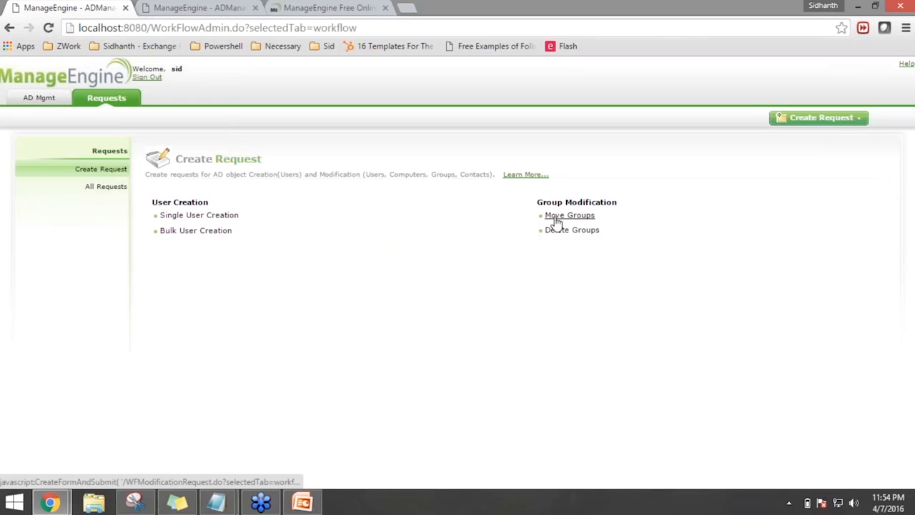
# Start a single-user creation request using the Servicedesk template
pyautogui.click(222, 216)
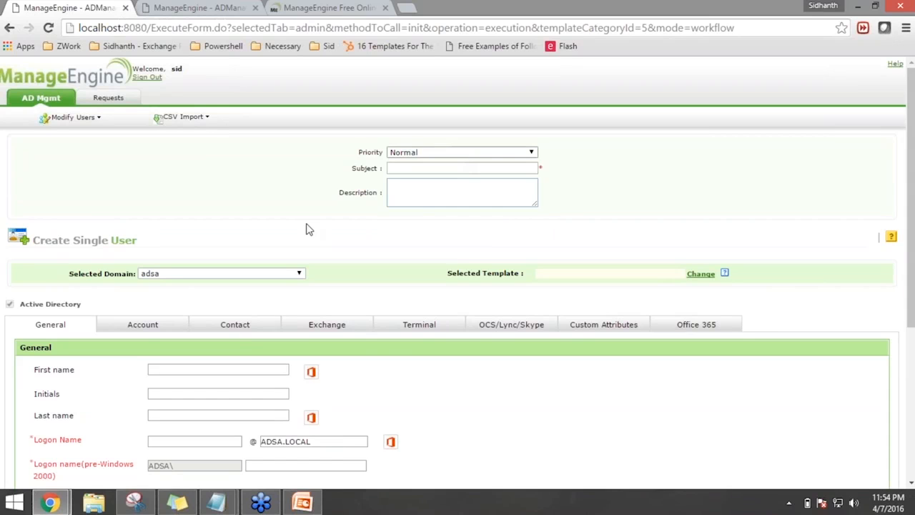
pyautogui.scroll(-1, 560, 270)
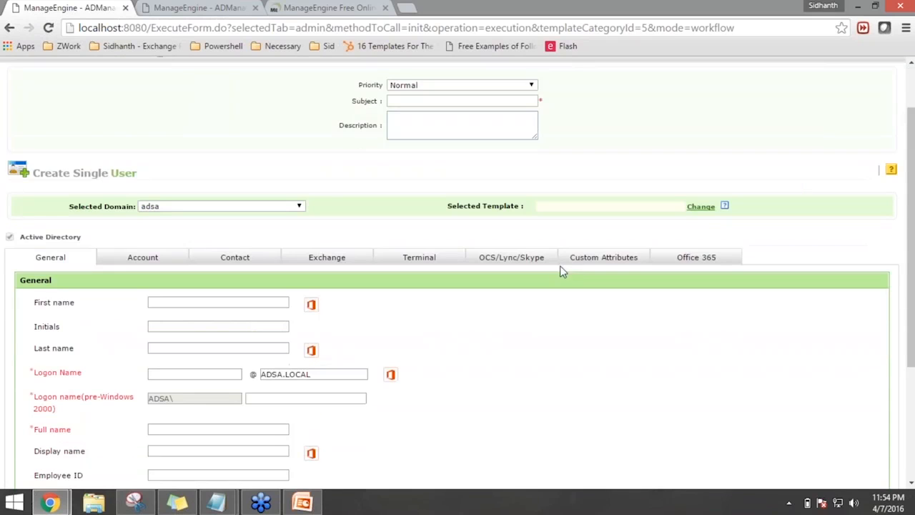
pyautogui.click(700, 207)
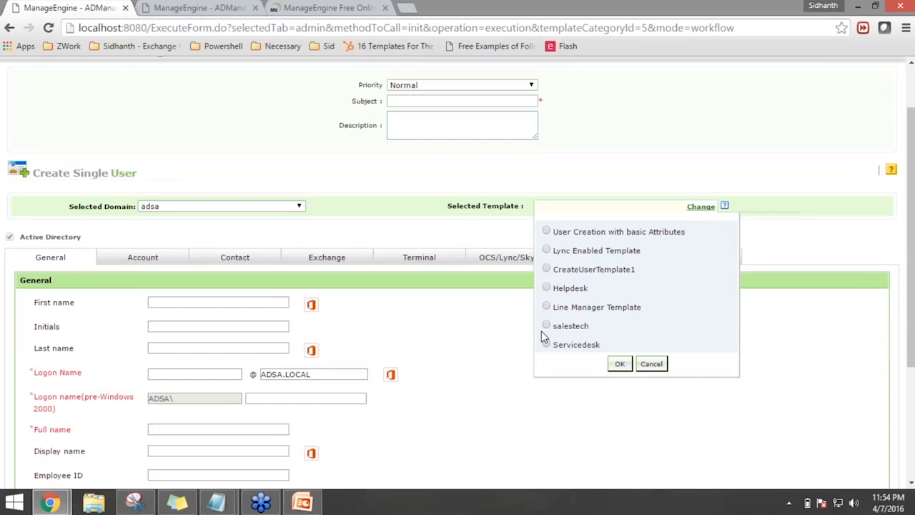
pyautogui.click(594, 348)
pyautogui.scroll(-3, 411, 456)
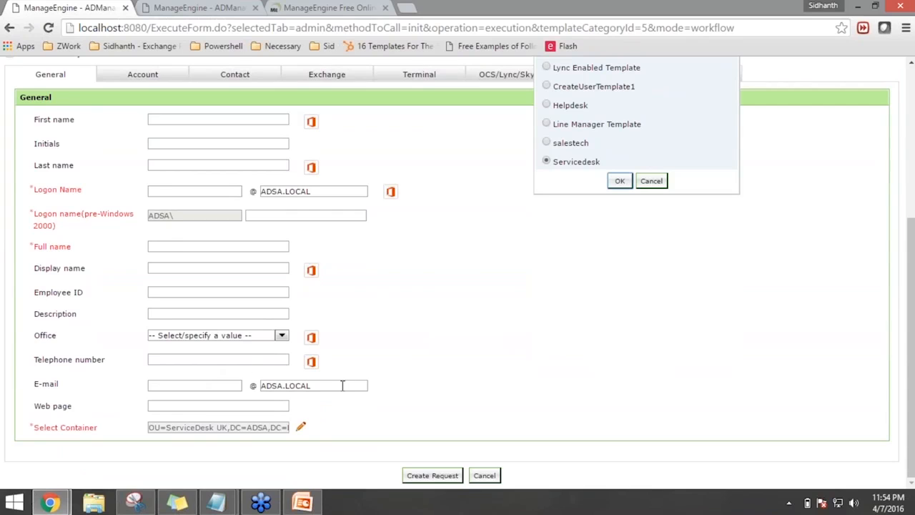
pyautogui.scroll(3, 343, 386)
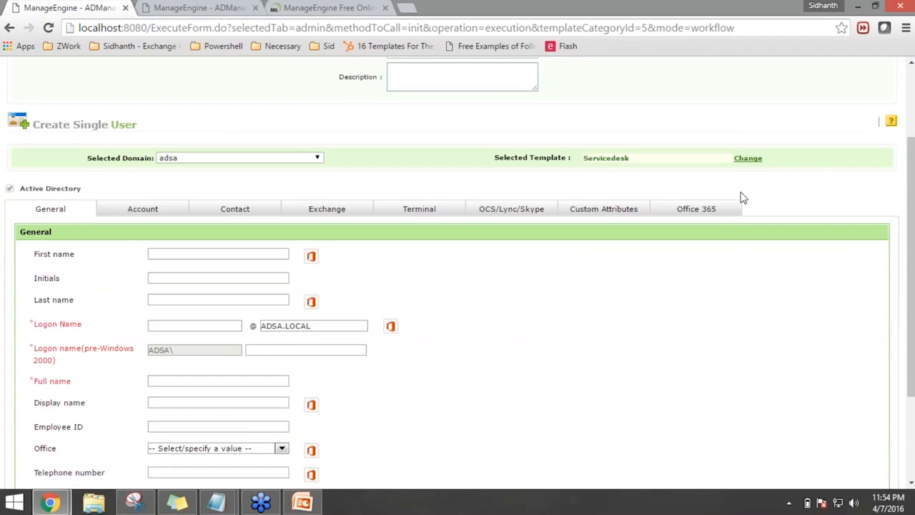
# Enter the new user's first and last names and show the Account settings
pyautogui.click(198, 252)
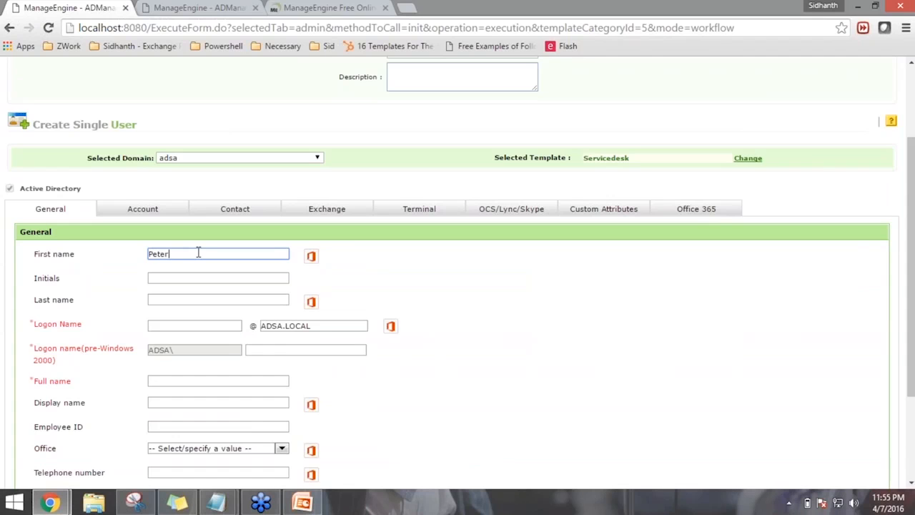
pyautogui.press('Tab')
pyautogui.press('Tab')
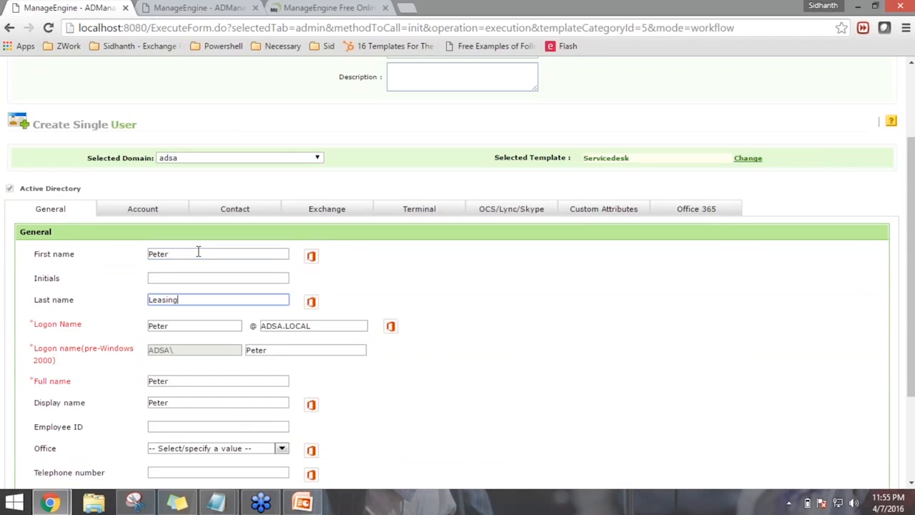
pyautogui.scroll(-2, 514, 403)
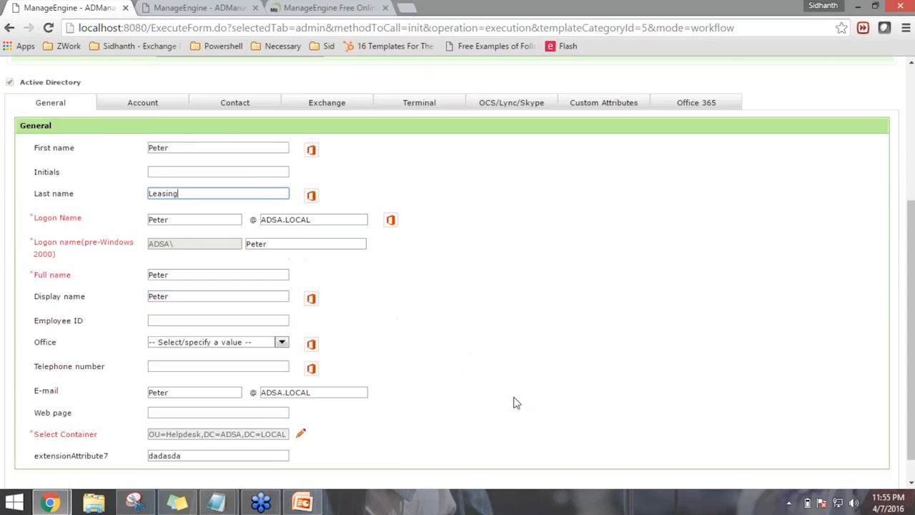
pyautogui.click(517, 402)
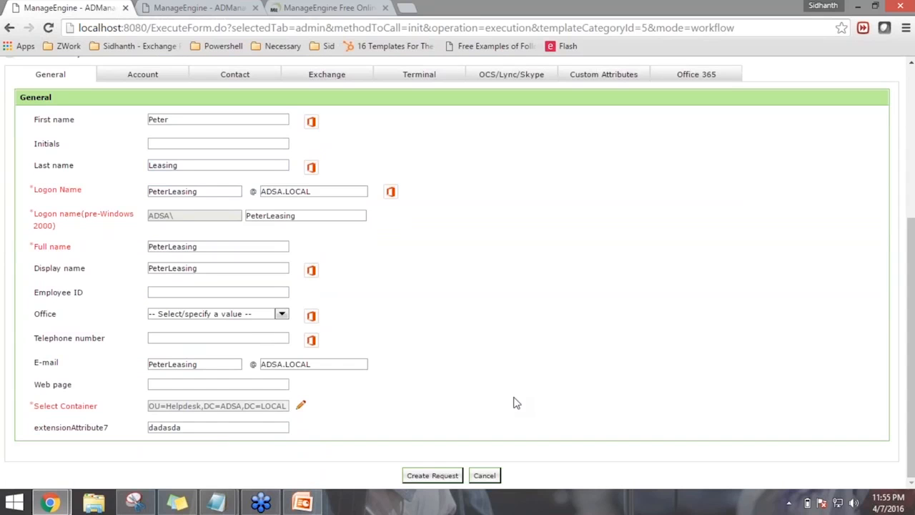
pyautogui.scroll(1, 117, 200)
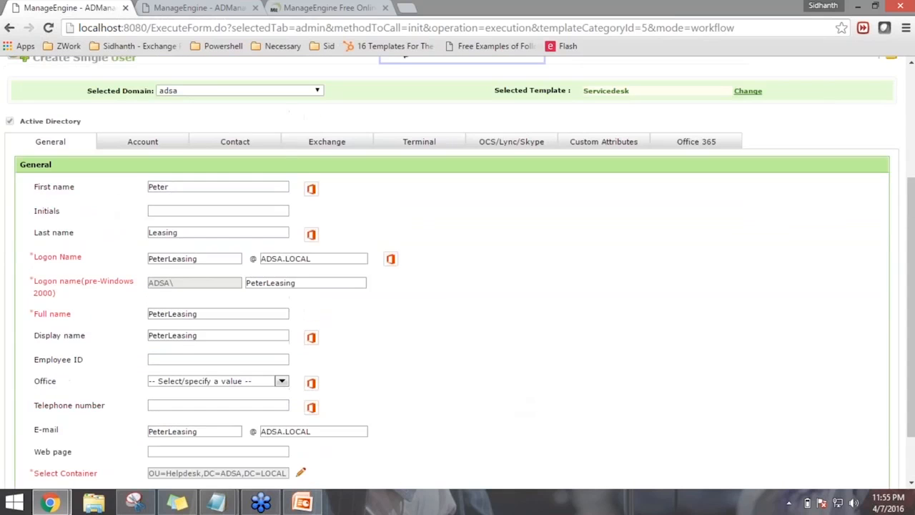
pyautogui.click(142, 142)
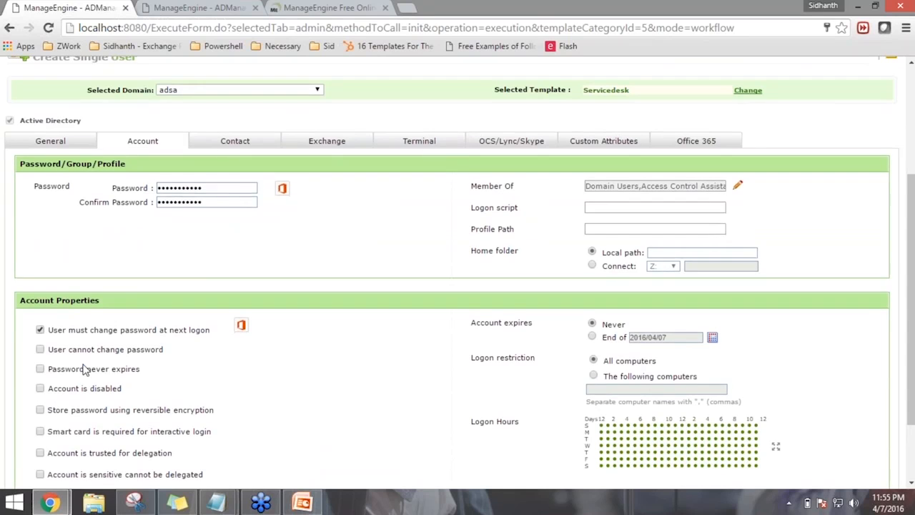
# Add the Administrators group to the new user's group memberships
pyautogui.scroll(-1, 470, 408)
pyautogui.scroll(1, 486, 411)
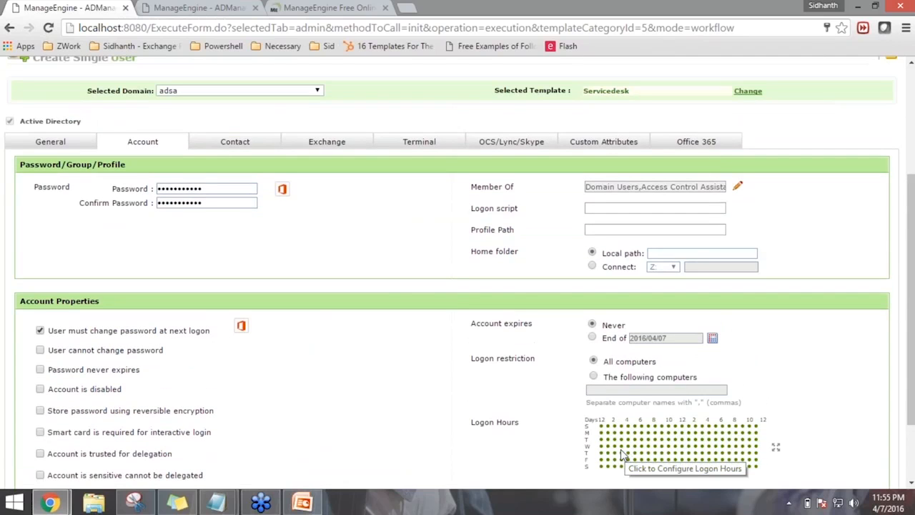
pyautogui.click(736, 190)
pyautogui.click(214, 211)
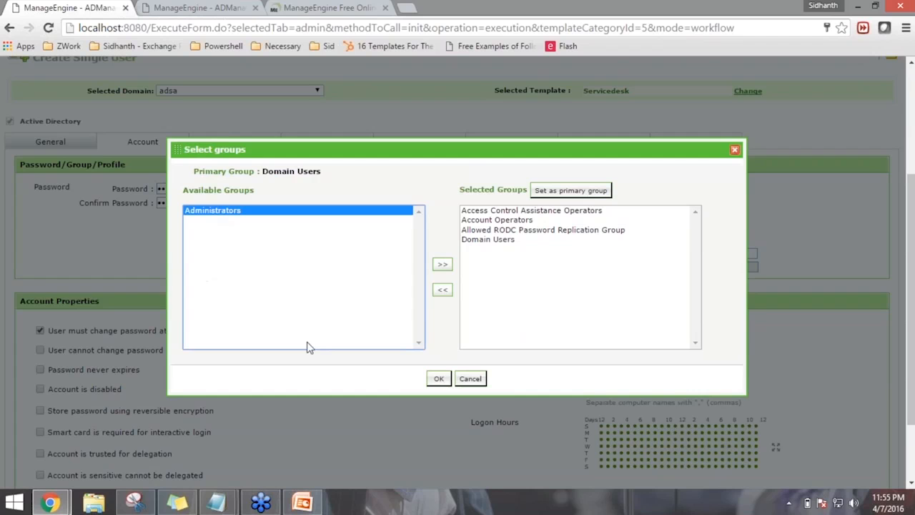
pyautogui.click(439, 266)
pyautogui.click(439, 378)
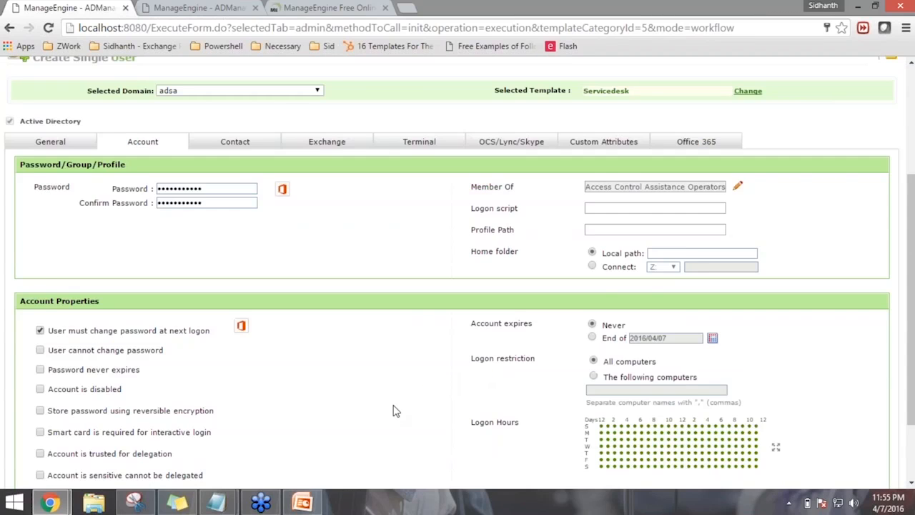
# Attempt to submit the request and dismiss the missing-subject warning
pyautogui.scroll(-1, 397, 410)
pyautogui.scroll(-1, 397, 410)
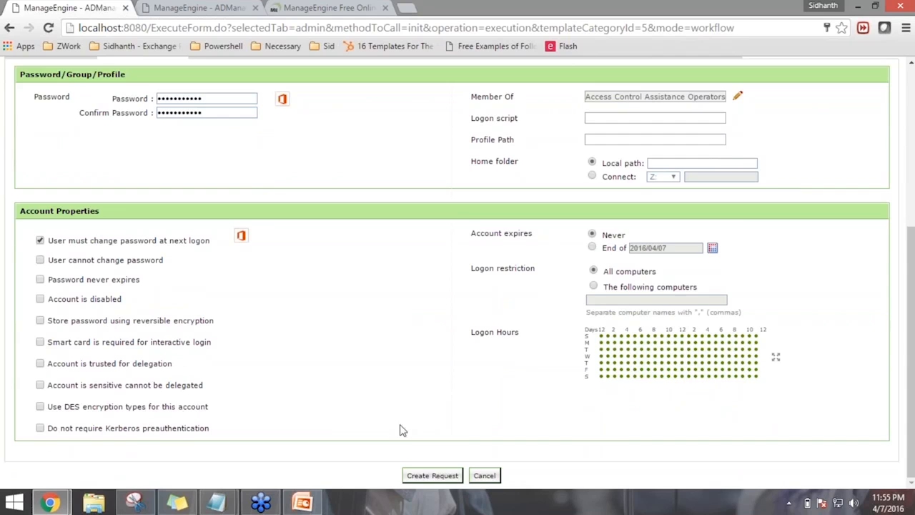
pyautogui.scroll(2, 370, 392)
pyautogui.scroll(-2, 370, 394)
pyautogui.click(431, 476)
pyautogui.click(449, 307)
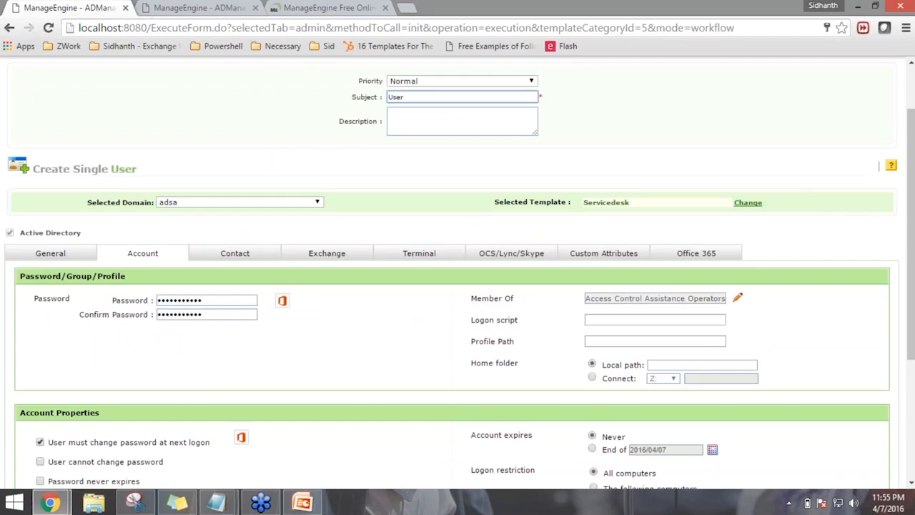
# Copy 'User Creation' into the Description and set the request Priority to High
pyautogui.hotkey('ctrl', 'a')
pyautogui.hotkey('ctrl', 'c')
pyautogui.click(459, 122)
pyautogui.hotkey('ctrl', 'v')
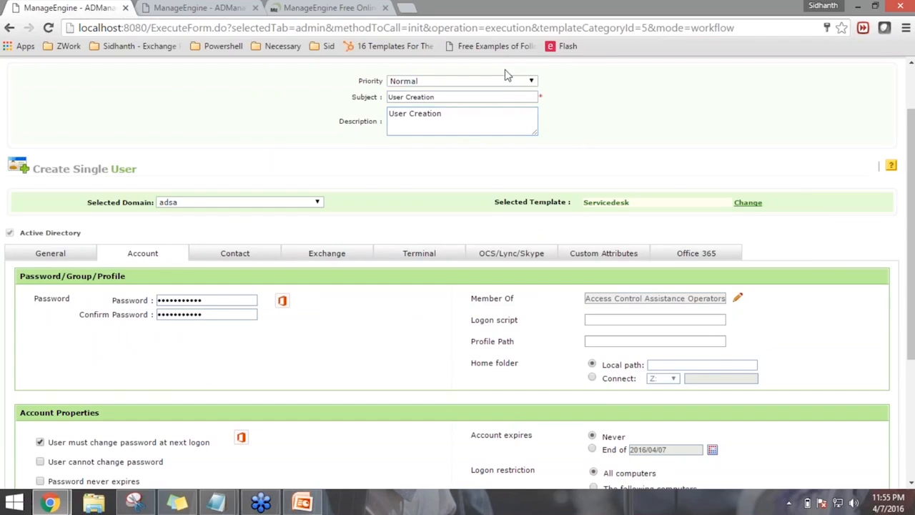
pyautogui.click(527, 81)
pyautogui.click(489, 100)
pyautogui.scroll(-3, 113, 320)
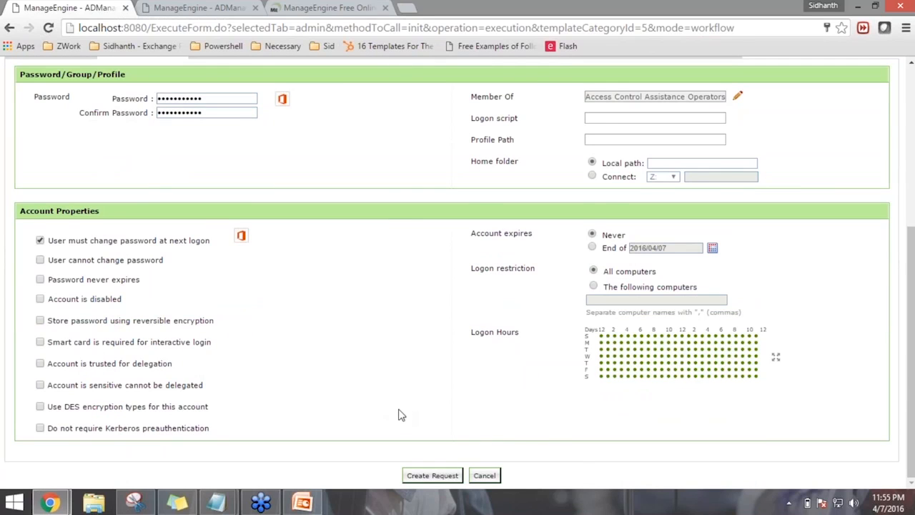
pyautogui.scroll(2, 399, 415)
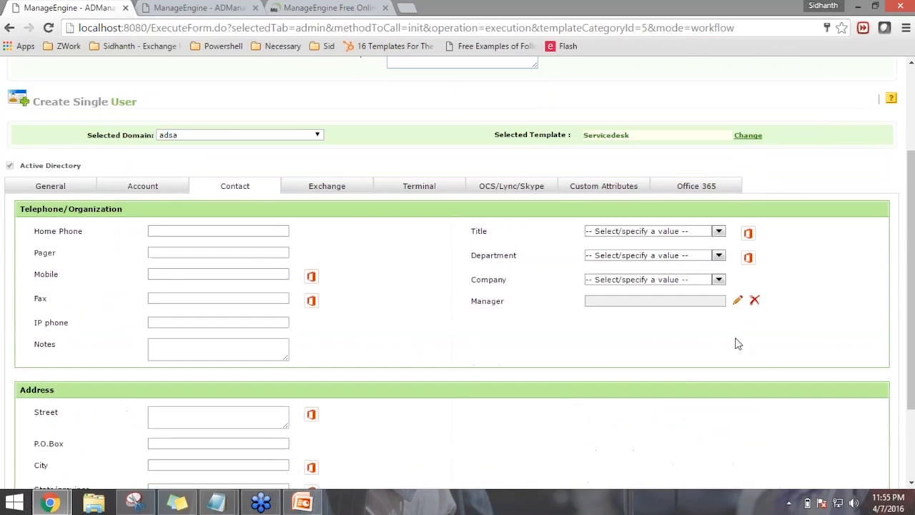
pyautogui.scroll(-2, 694, 353)
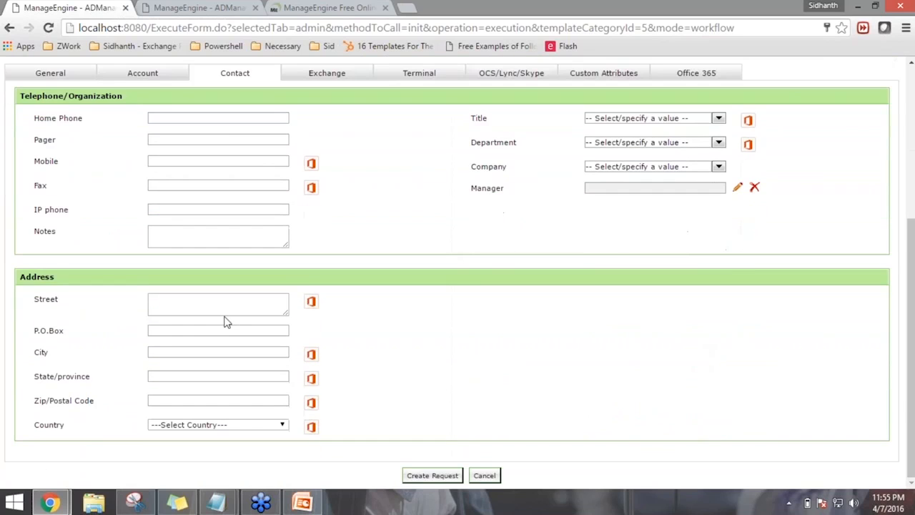
pyautogui.scroll(2, 185, 272)
pyautogui.scroll(-2, 486, 378)
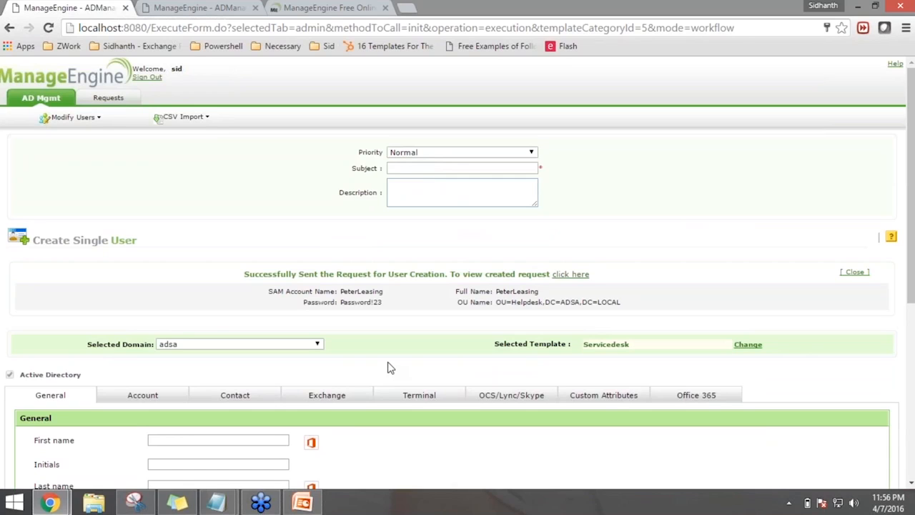
# Sign out, sign back in as admin, and list All Requests under Workflow
pyautogui.click(147, 77)
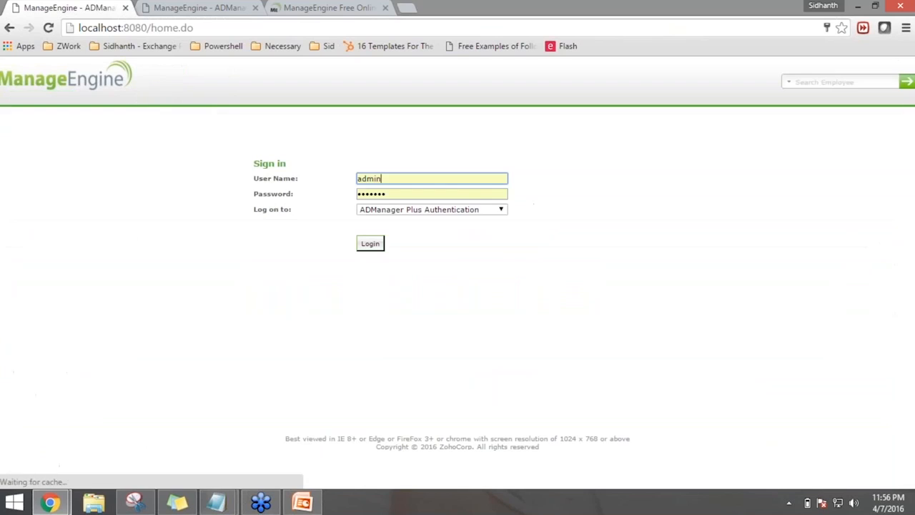
pyautogui.click(368, 248)
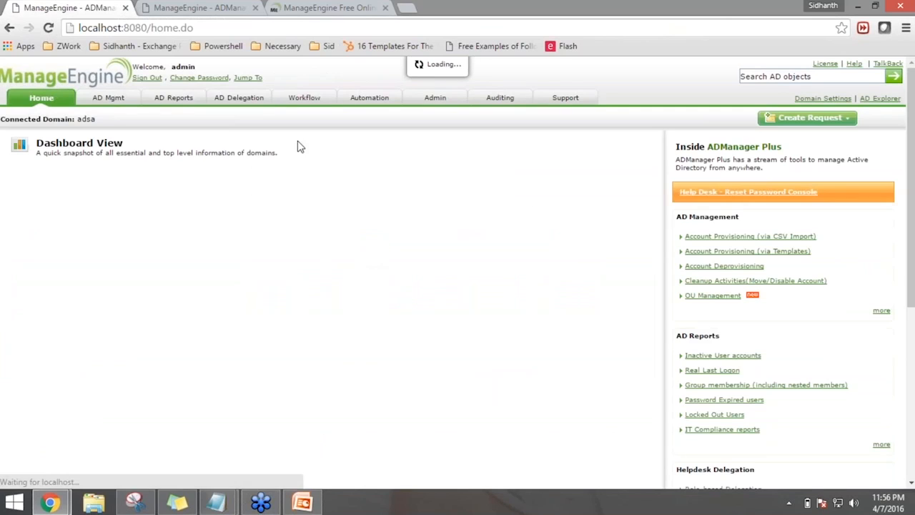
pyautogui.click(304, 97)
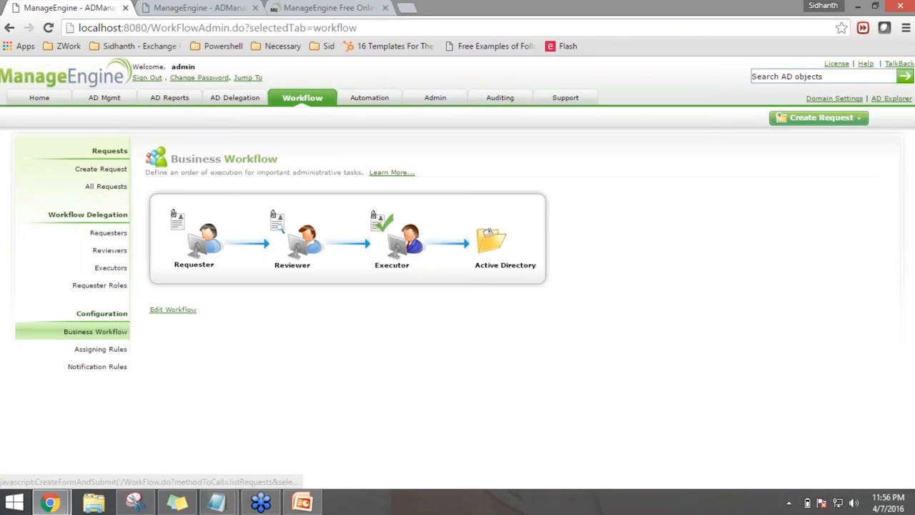
pyautogui.click(106, 186)
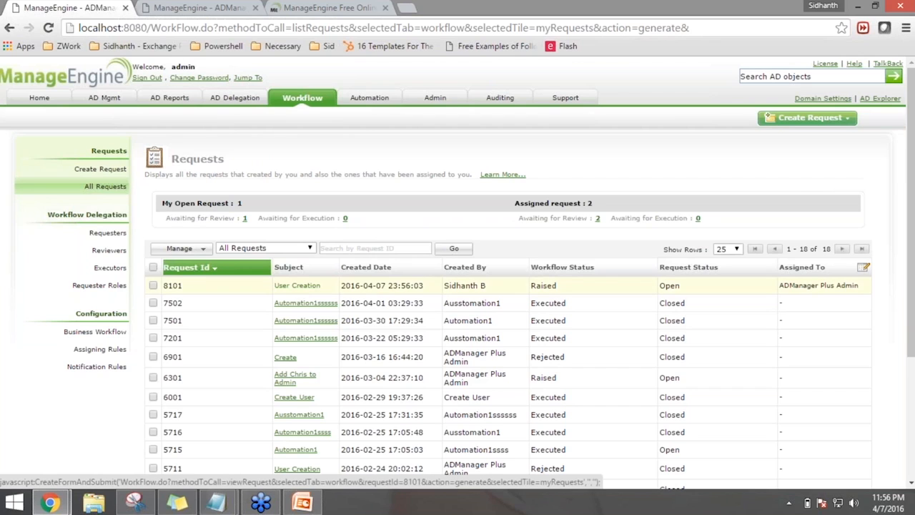
# Open request 8101 and view its new user's Account settings
pyautogui.click(298, 285)
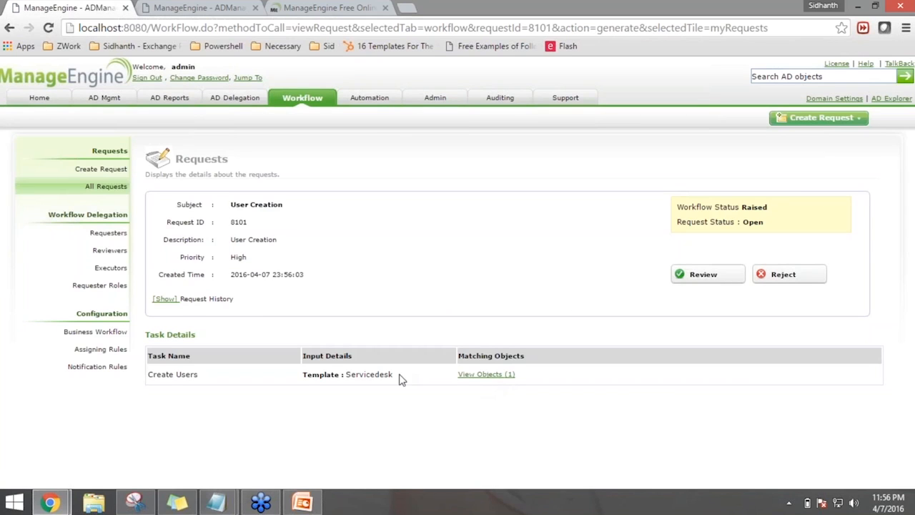
pyautogui.click(476, 374)
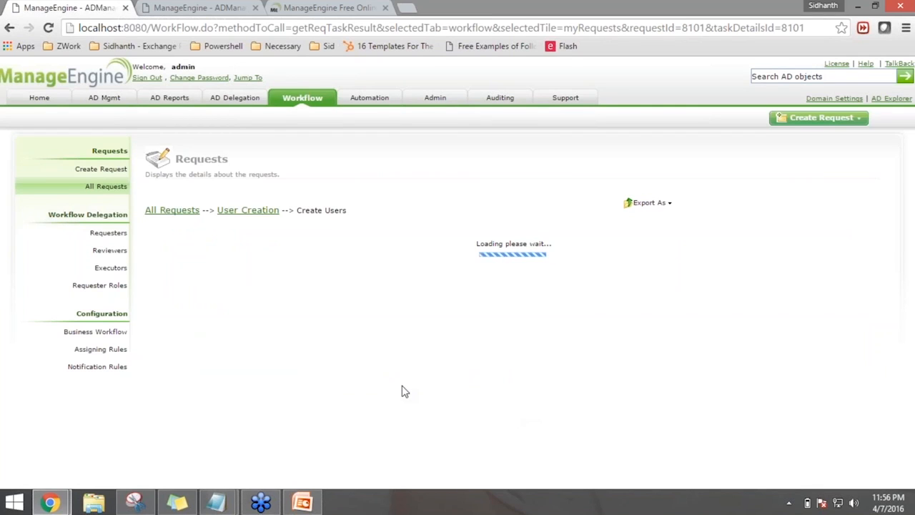
pyautogui.scroll(-1, 402, 392)
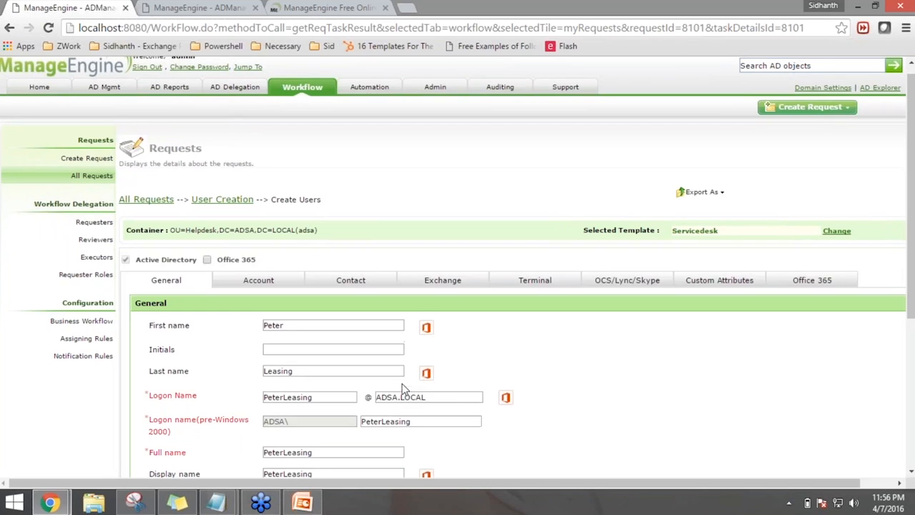
pyautogui.scroll(-3, 402, 383)
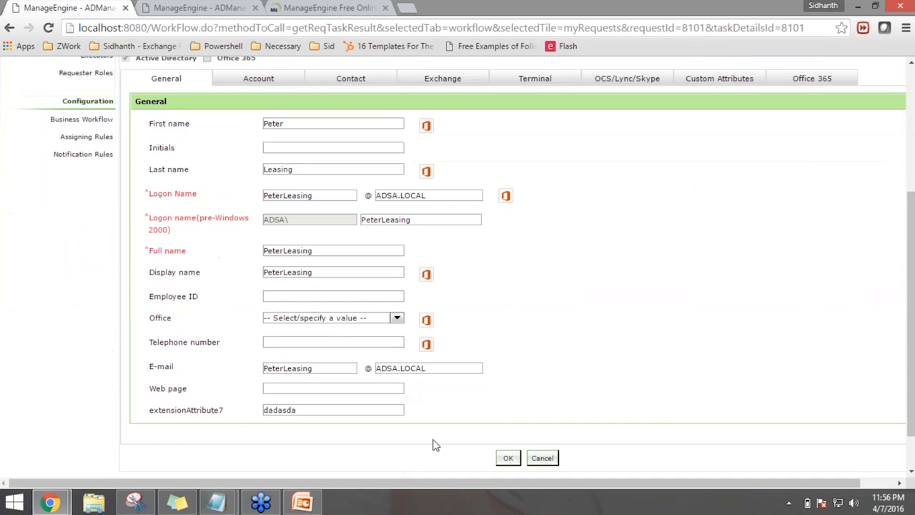
pyautogui.scroll(2, 254, 213)
pyautogui.click(256, 213)
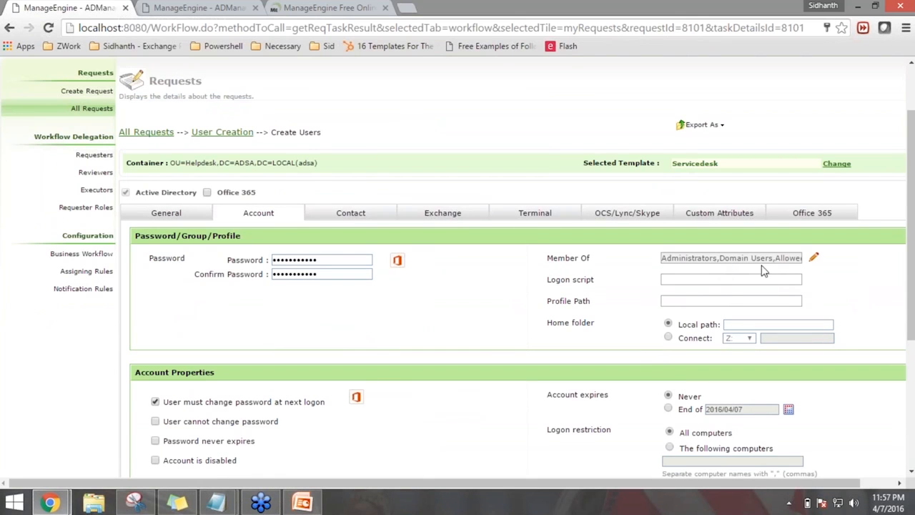
# Replace Administrators with Distributed COM Users in Member Of, then return to the request details
pyautogui.click(814, 258)
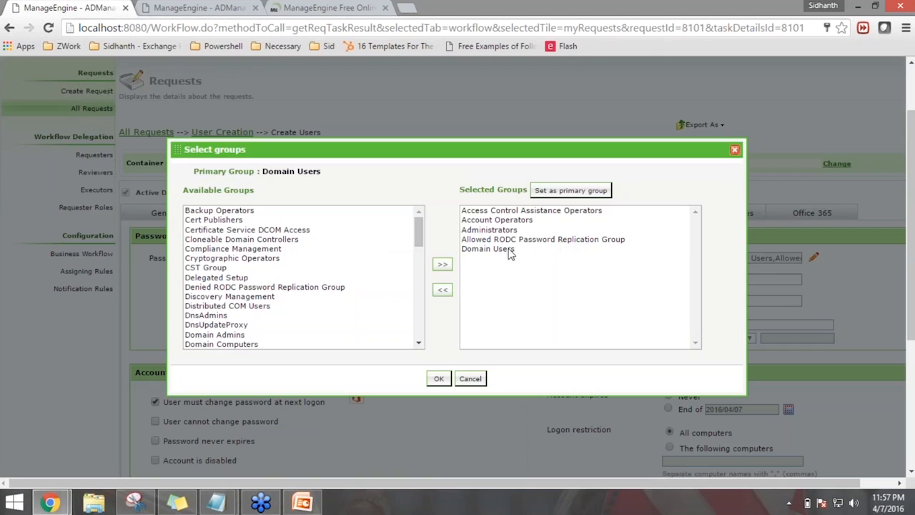
pyautogui.click(499, 229)
pyautogui.click(442, 290)
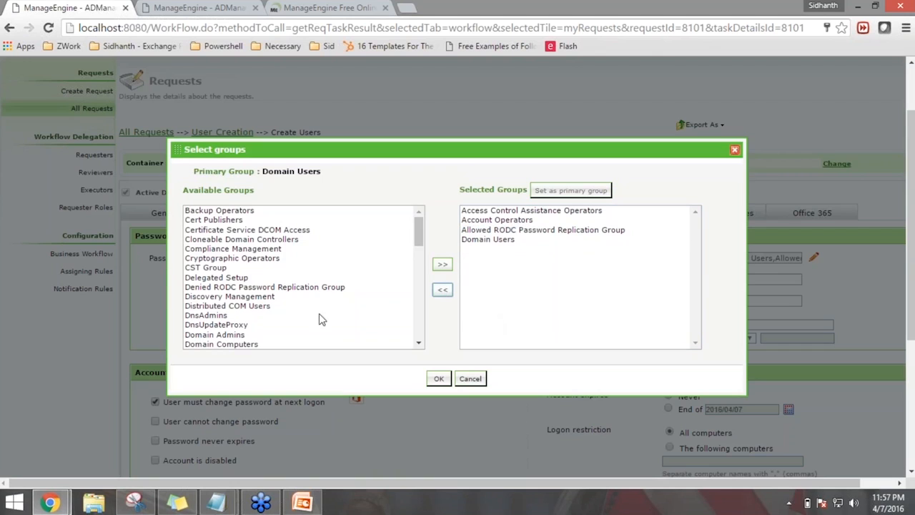
pyautogui.click(261, 306)
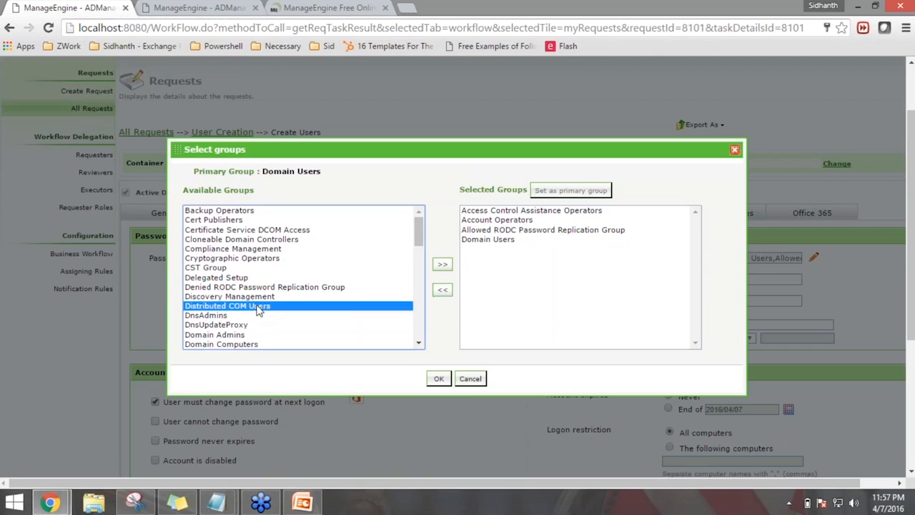
pyautogui.click(443, 265)
pyautogui.click(440, 381)
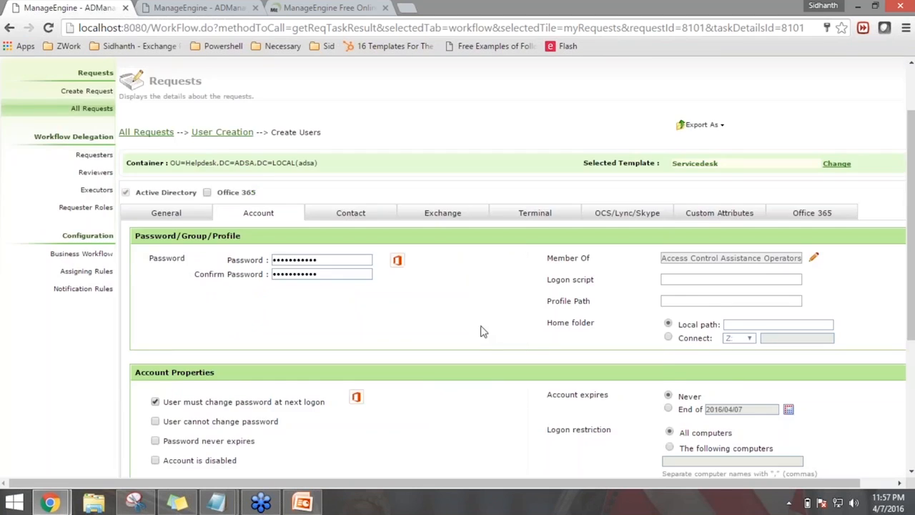
pyautogui.scroll(-3, 484, 343)
pyautogui.scroll(1, 487, 389)
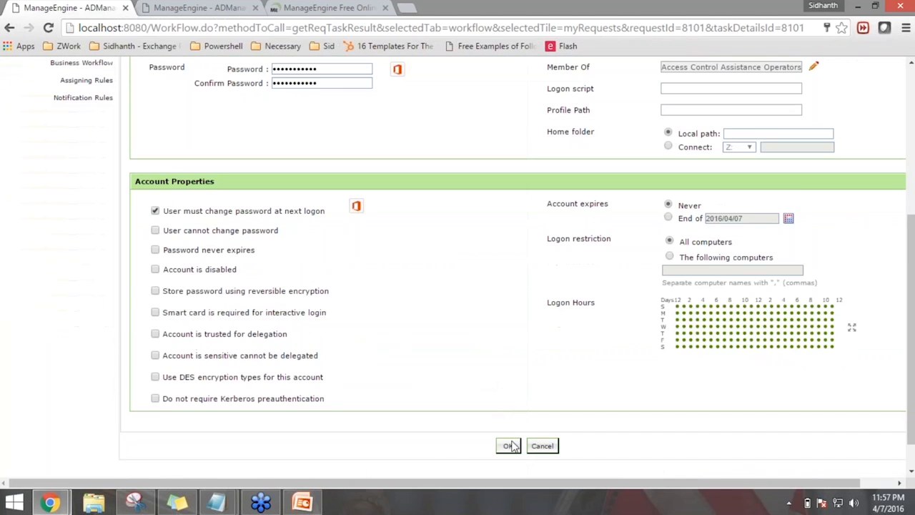
pyautogui.scroll(4, 651, 458)
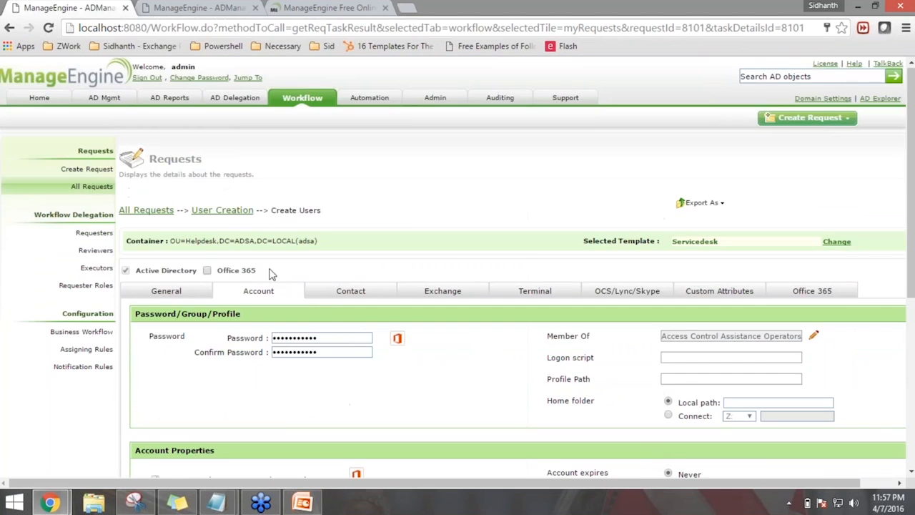
pyautogui.click(225, 210)
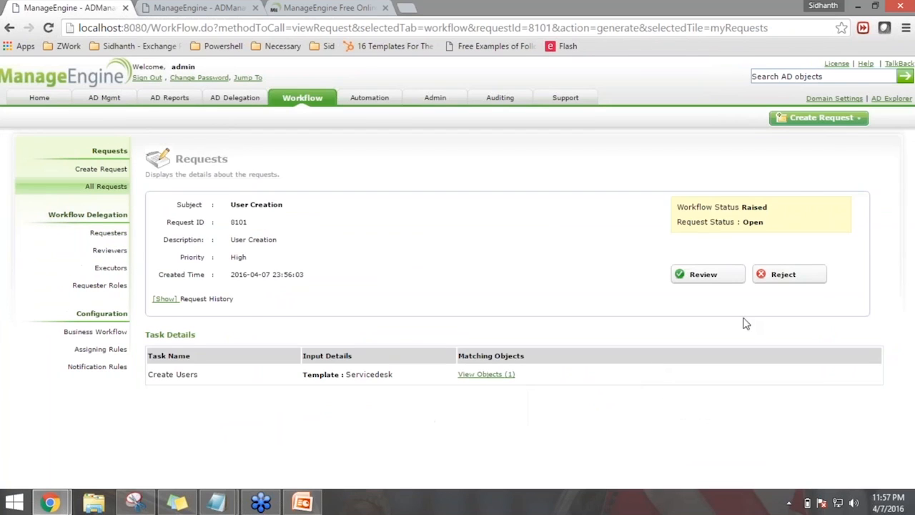
# Review request 8101 with the comment 'Removed Admin, Added DCOM' and return to All Requests
pyautogui.click(724, 283)
pyautogui.click(661, 316)
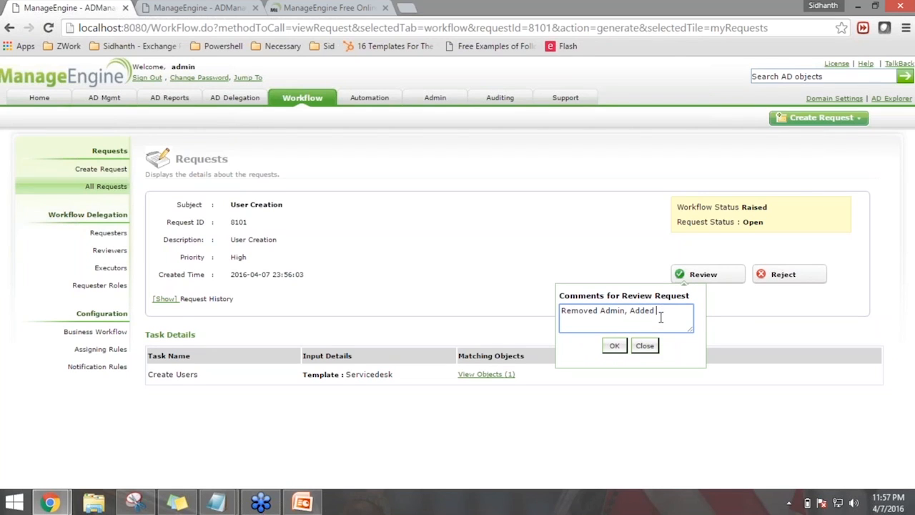
pyautogui.write('OM')
pyautogui.click(613, 350)
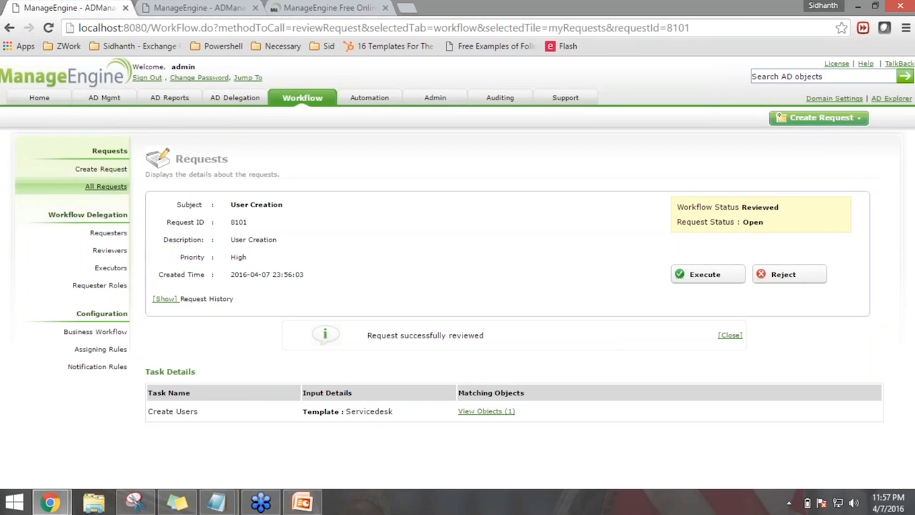
pyautogui.click(106, 186)
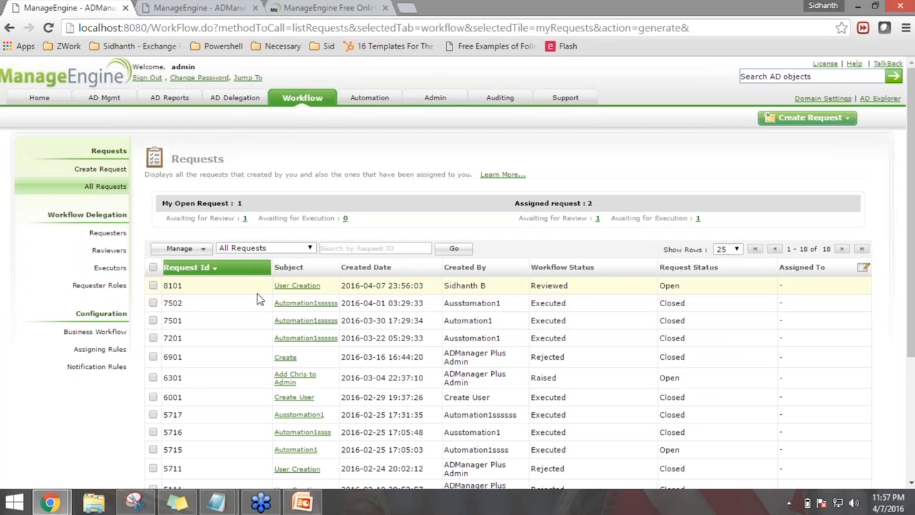
# Reopen request 8101 and show its user object's Account settings
pyautogui.click(293, 287)
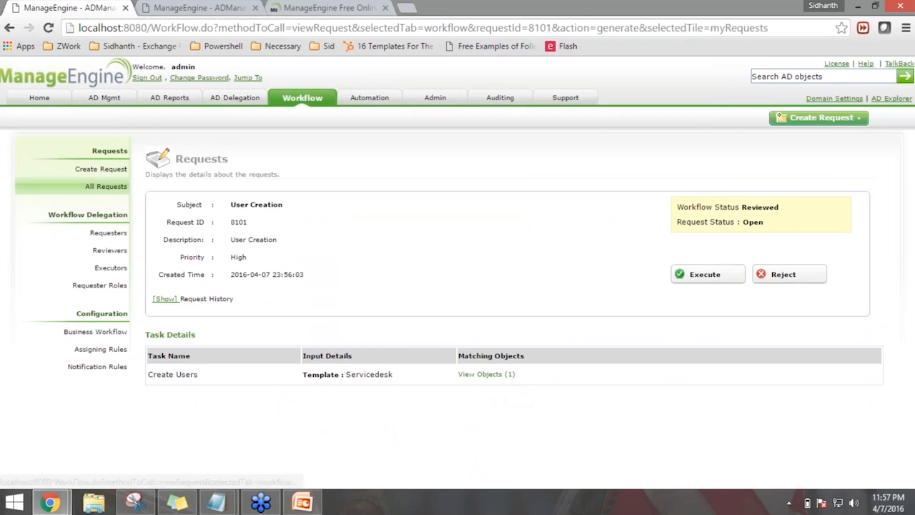
pyautogui.click(486, 374)
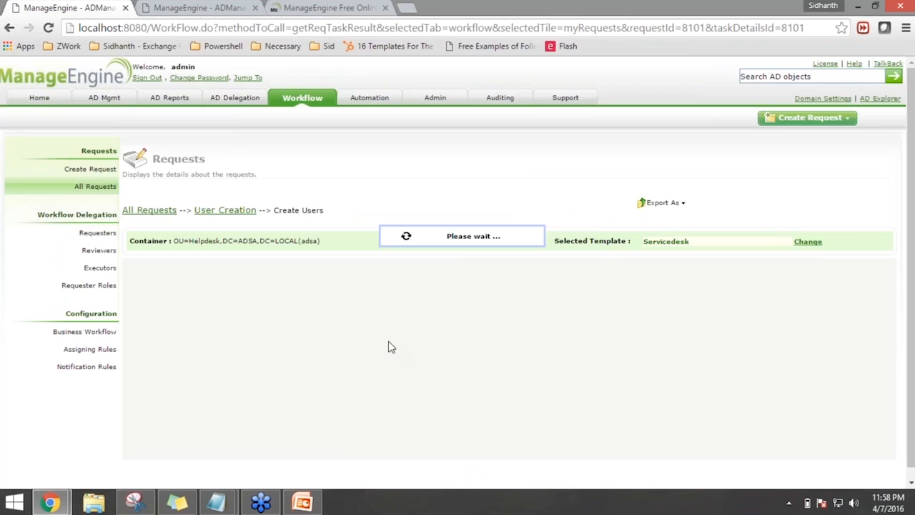
pyautogui.scroll(-1, 458, 286)
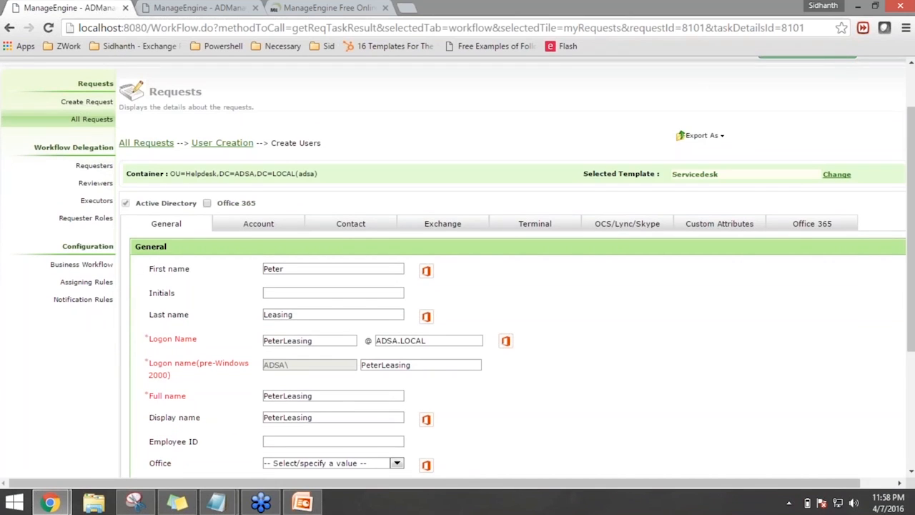
pyautogui.scroll(-2, 225, 376)
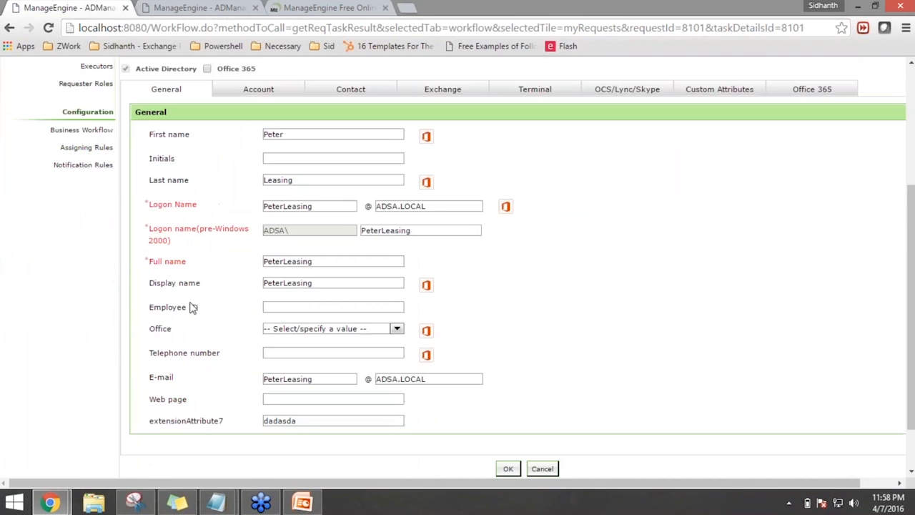
pyautogui.scroll(2, 192, 308)
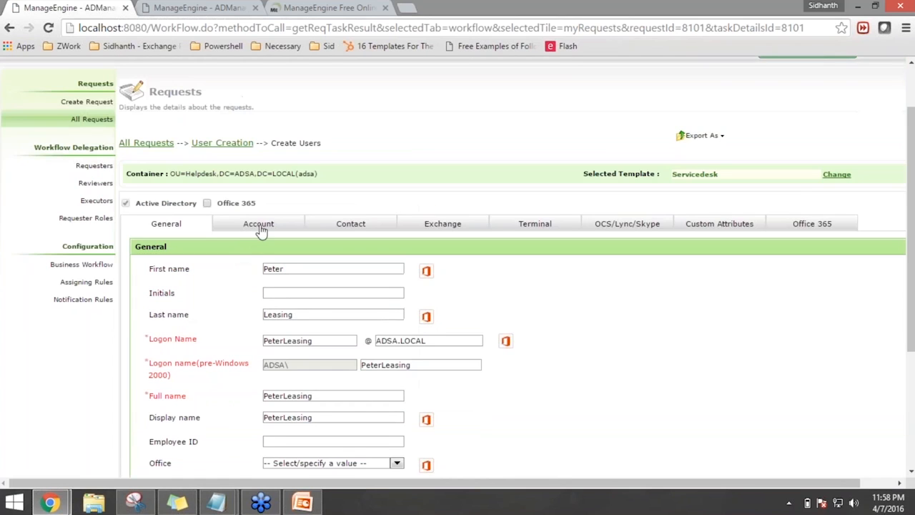
pyautogui.click(264, 228)
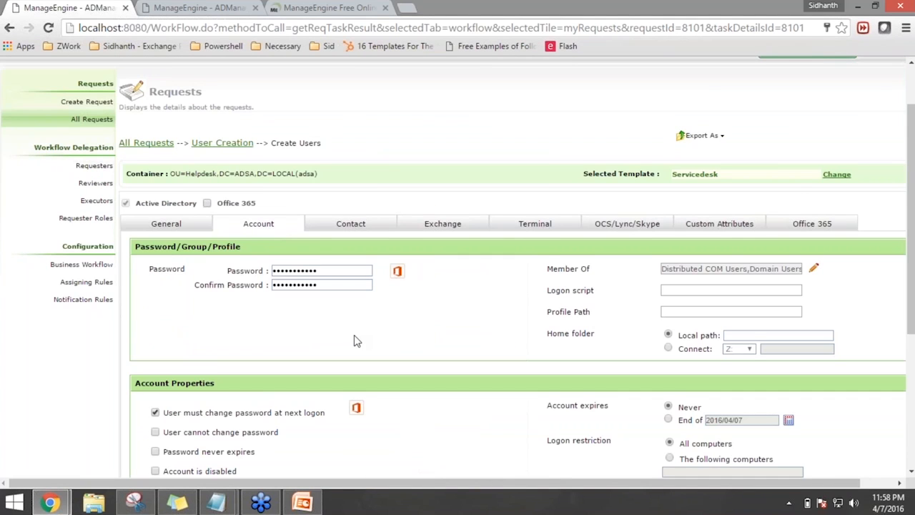
pyautogui.scroll(-3, 400, 370)
pyautogui.scroll(-1, 497, 384)
pyautogui.scroll(3, 163, 183)
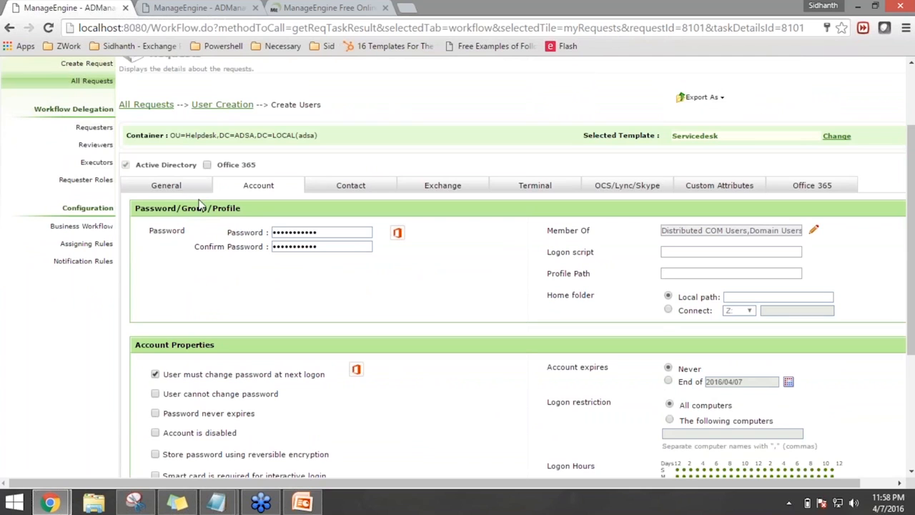
# Remove Account Operators from the user's Member Of groups and confirm
pyautogui.click(813, 230)
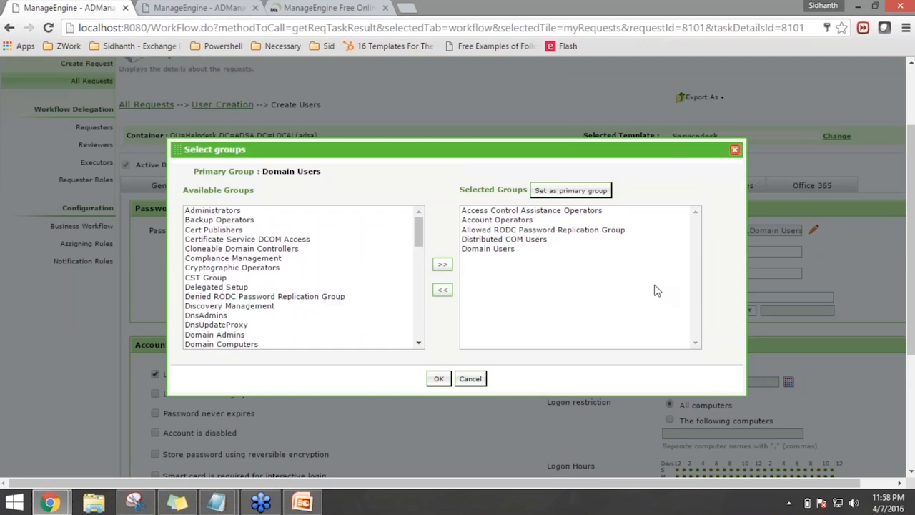
pyautogui.click(545, 221)
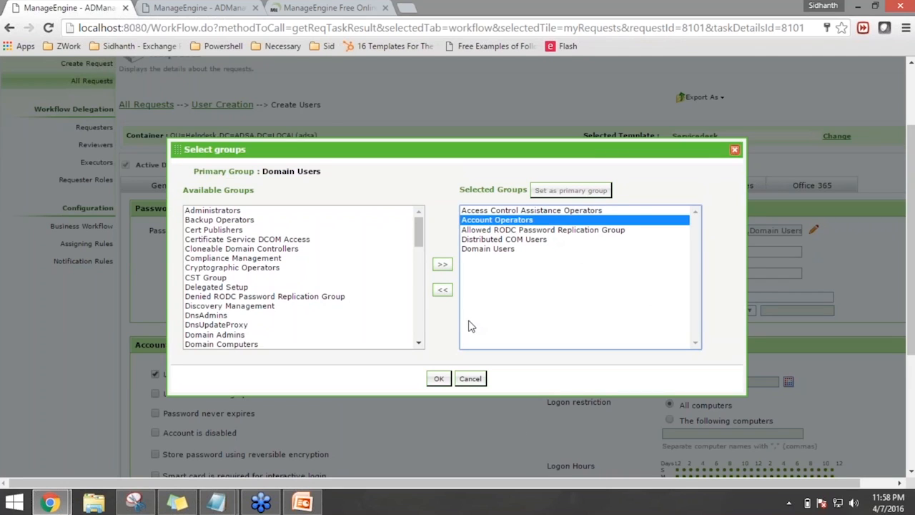
pyautogui.click(443, 291)
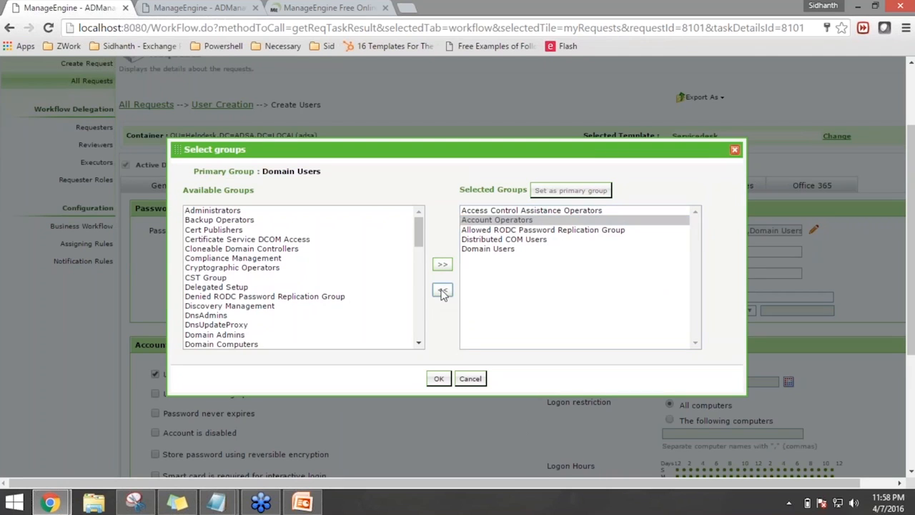
pyautogui.click(439, 378)
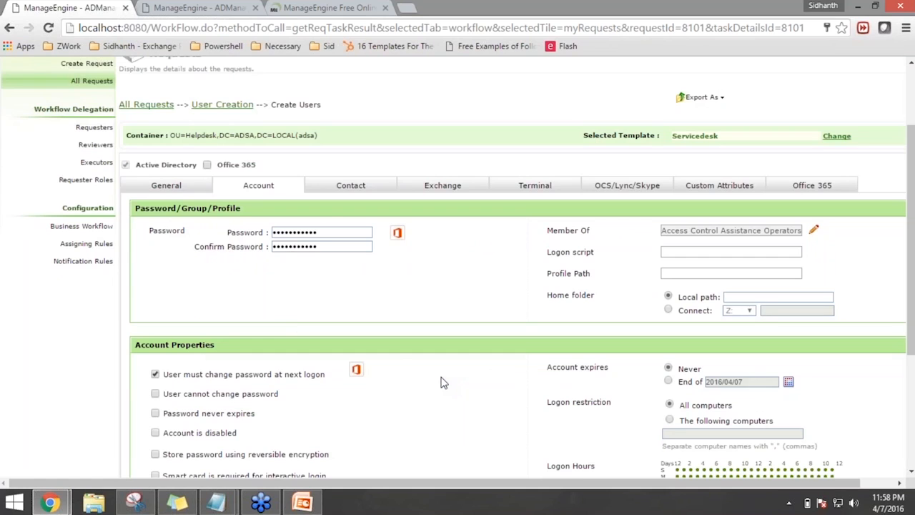
pyautogui.scroll(2, 442, 383)
# Reject request 8101 with the comment 'Not OK ! Please verify Group'
pyautogui.click(236, 215)
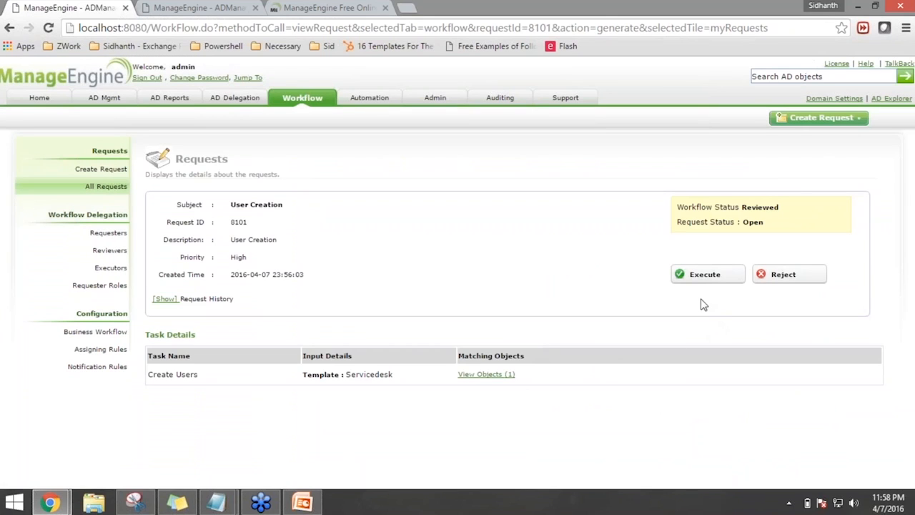
pyautogui.click(773, 275)
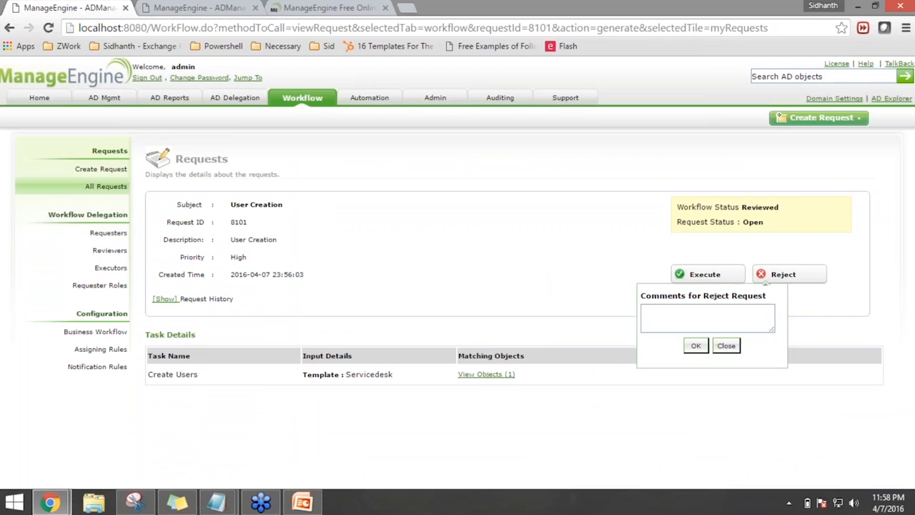
pyautogui.write('Not OK')
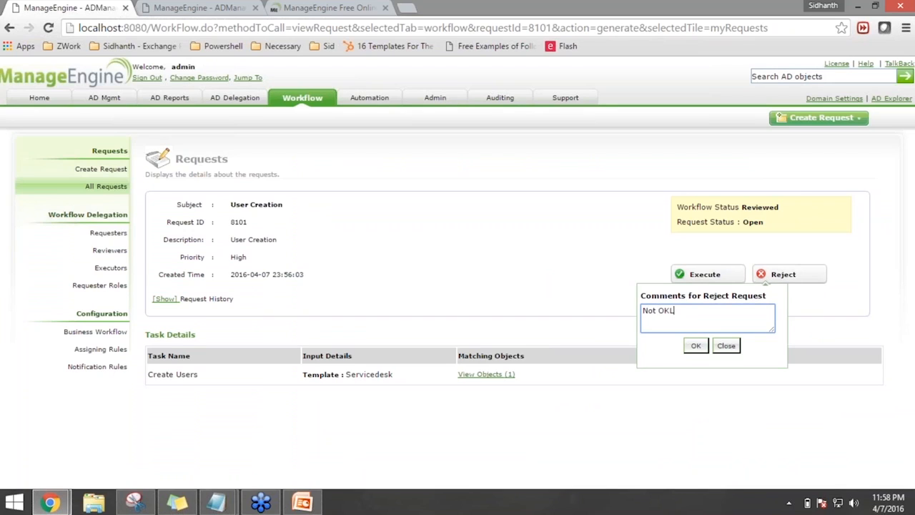
pyautogui.write(' ! Please verify Group')
pyautogui.click(696, 345)
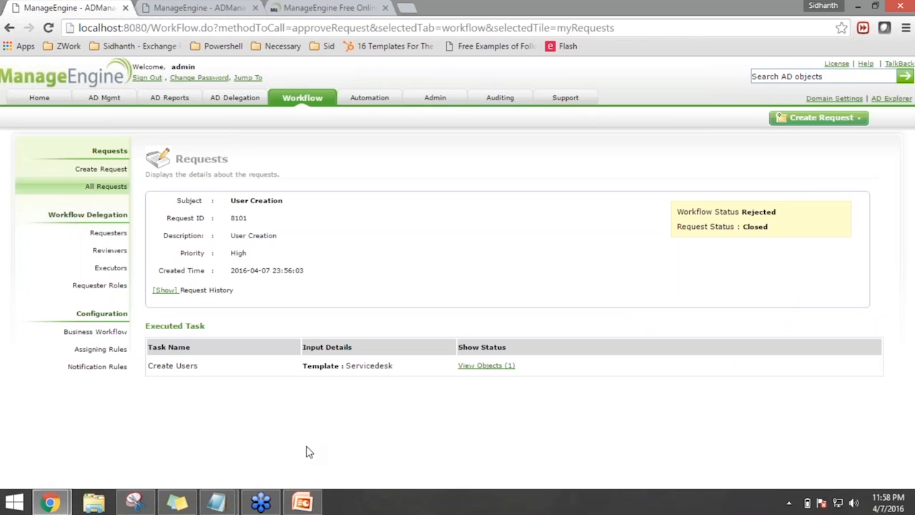
# Add a service desk e-mail as an additional recipient for the request-created notification
pyautogui.click(100, 368)
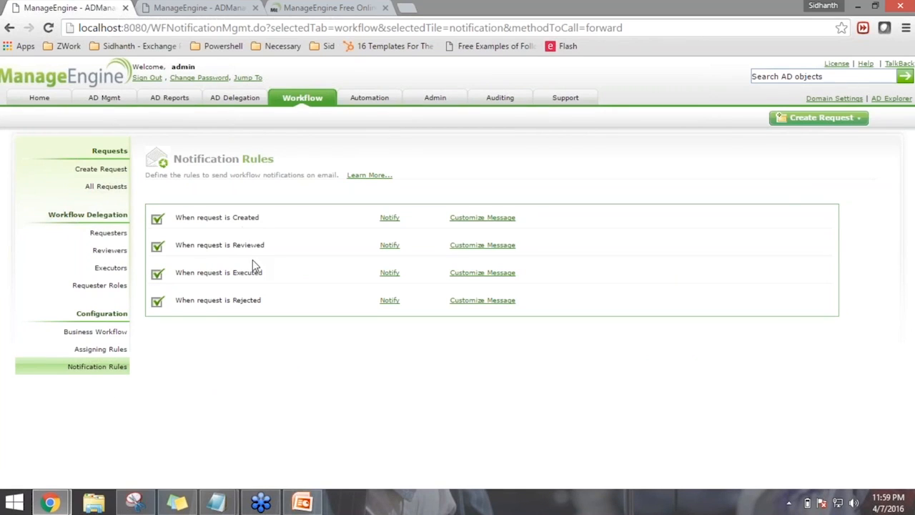
pyautogui.click(390, 218)
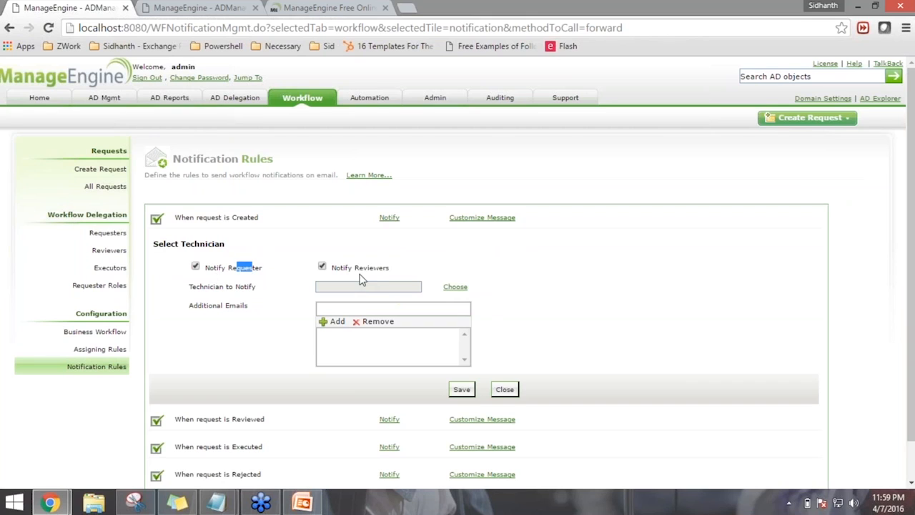
pyautogui.moveTo(364, 267); pyautogui.dragTo(386, 268)
pyautogui.click(452, 271)
pyautogui.click(438, 309)
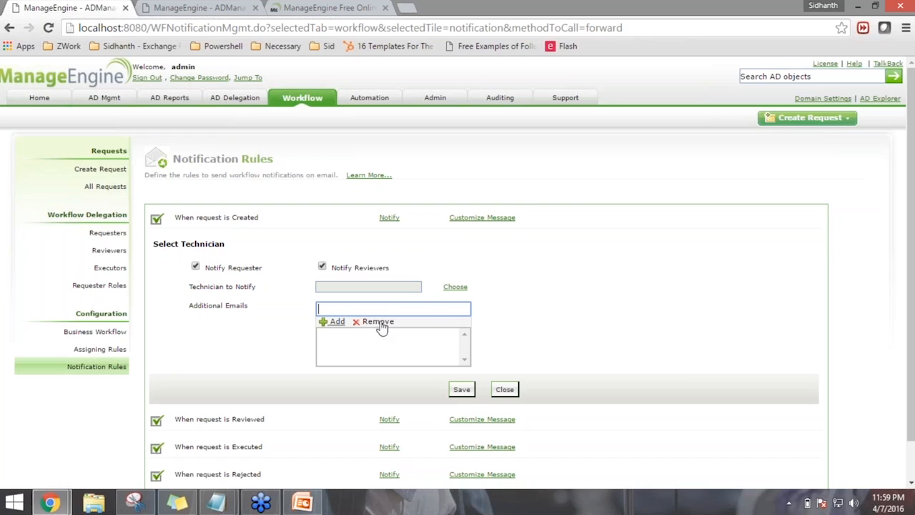
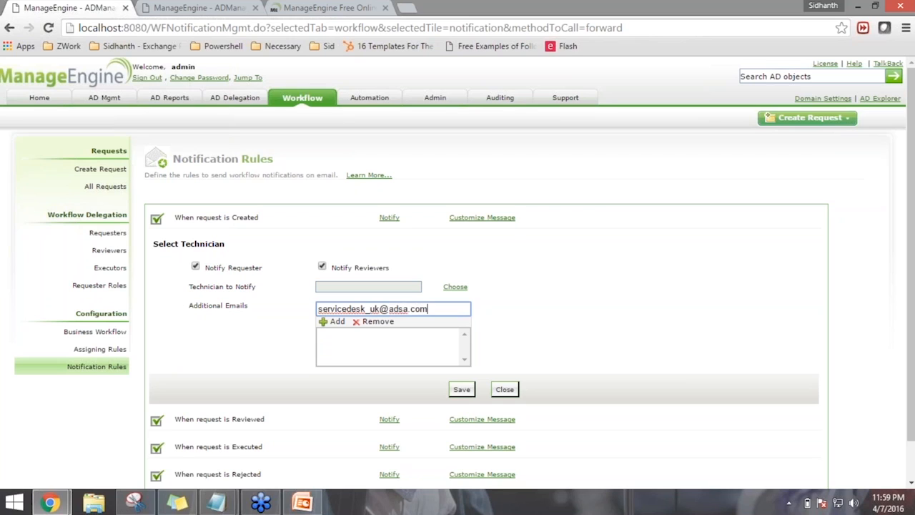
pyautogui.click(341, 323)
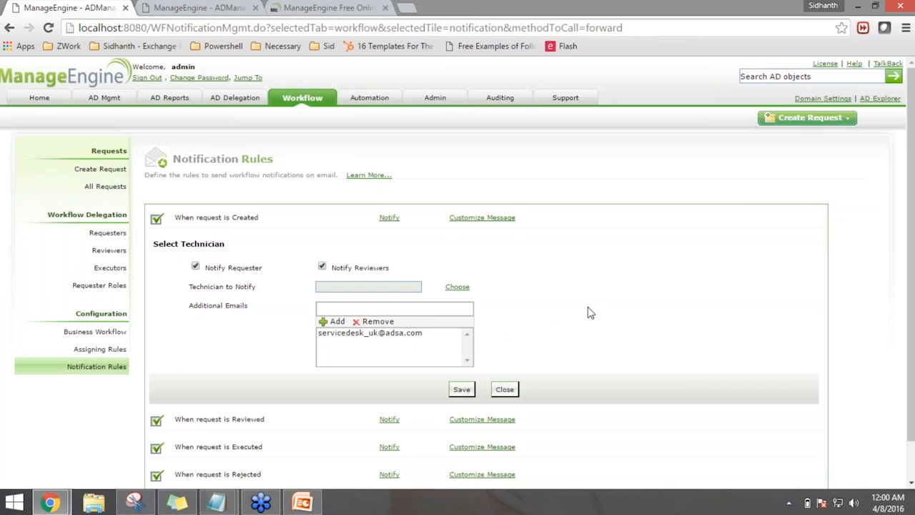
pyautogui.scroll(-1, 590, 312)
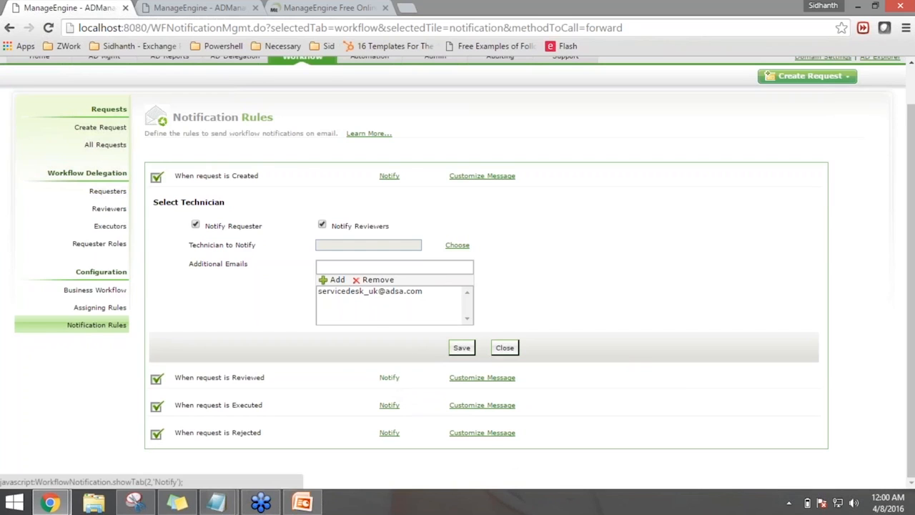
# Select all four technicians to be notified when a request is executed
pyautogui.click(389, 379)
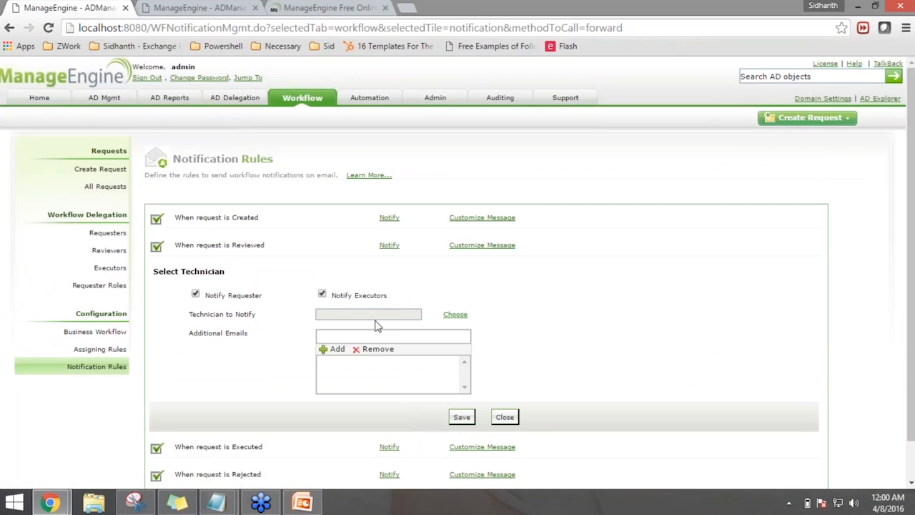
pyautogui.scroll(-1, 408, 313)
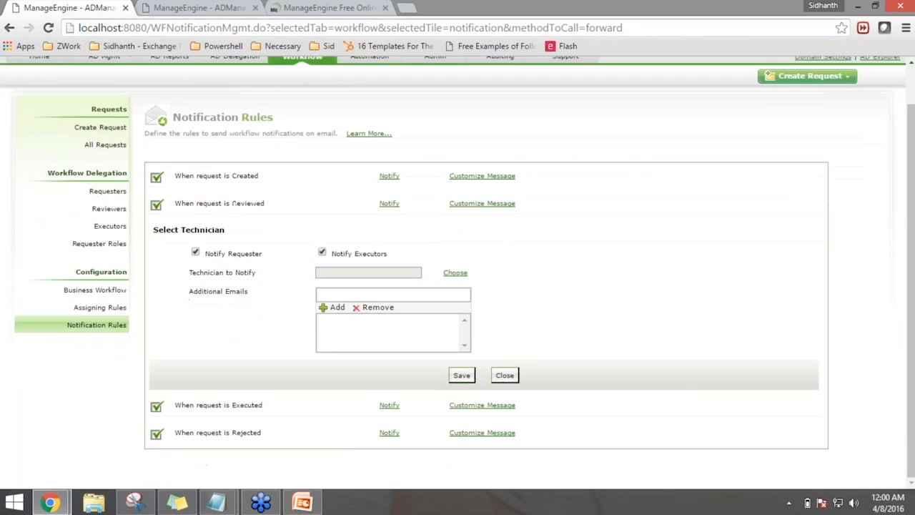
pyautogui.click(389, 406)
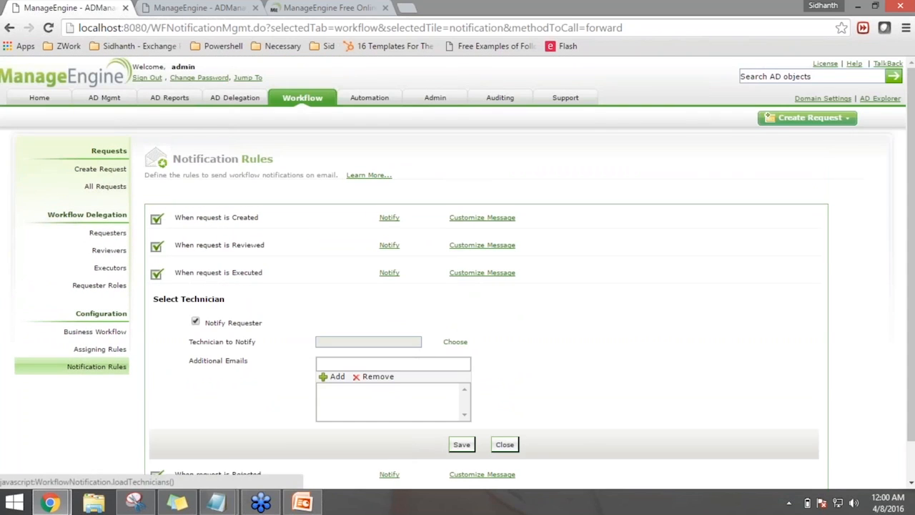
pyautogui.click(456, 342)
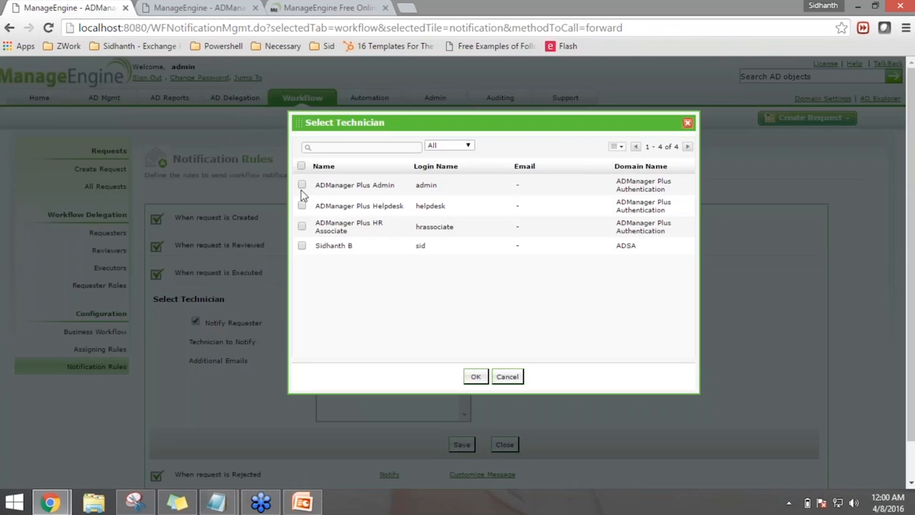
pyautogui.click(302, 166)
pyautogui.click(475, 377)
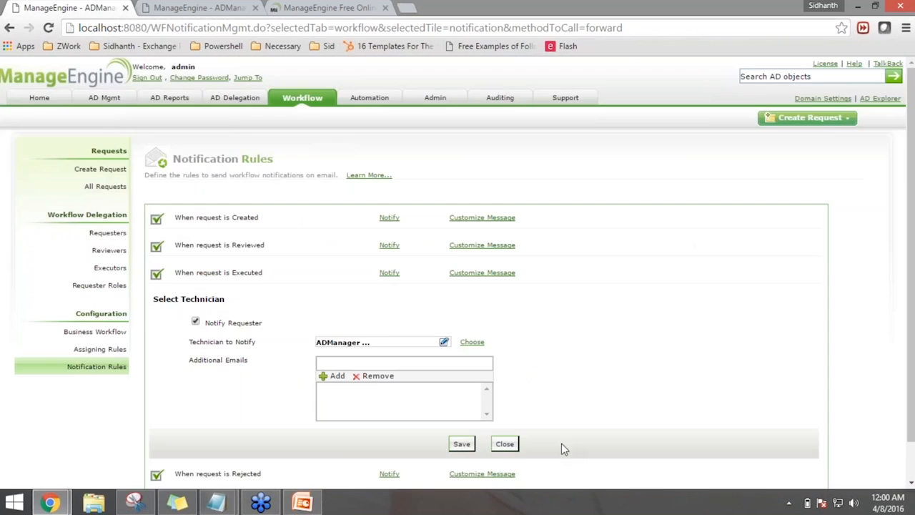
pyautogui.scroll(-1, 477, 446)
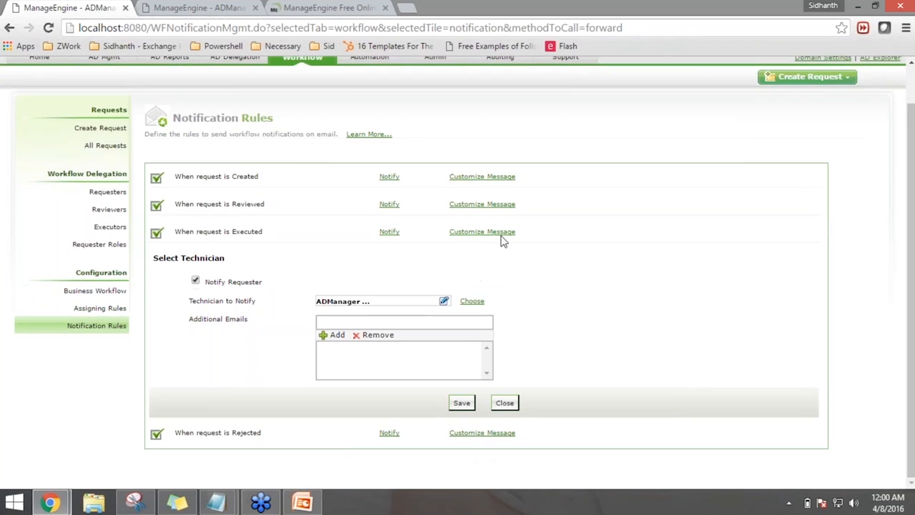
pyautogui.click(502, 233)
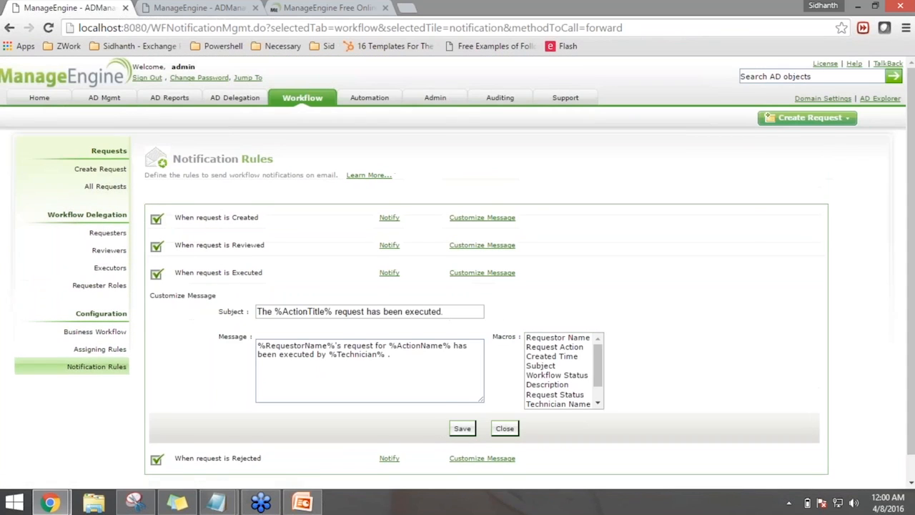
# Review the executed-request message's subject and body, then go to Assigning Rules
pyautogui.scroll(-1, 487, 286)
pyautogui.click(411, 347)
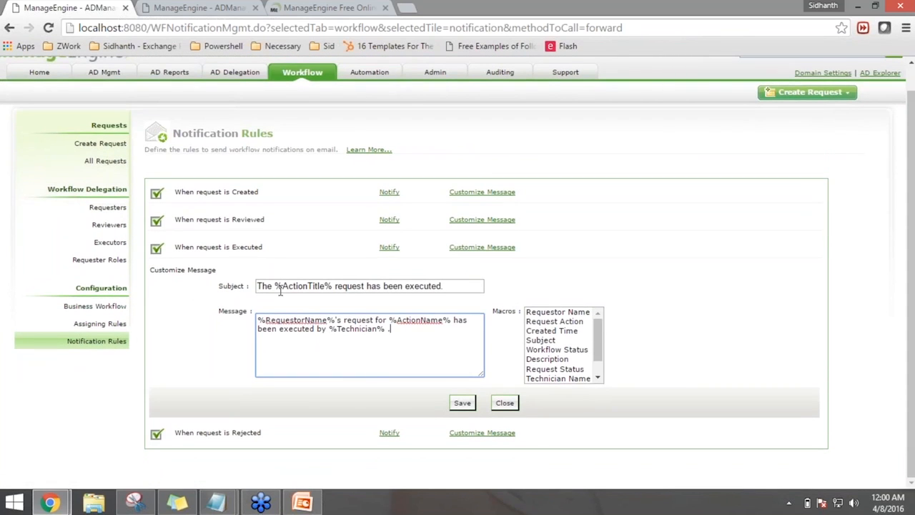
pyautogui.moveTo(282, 286); pyautogui.dragTo(321, 287)
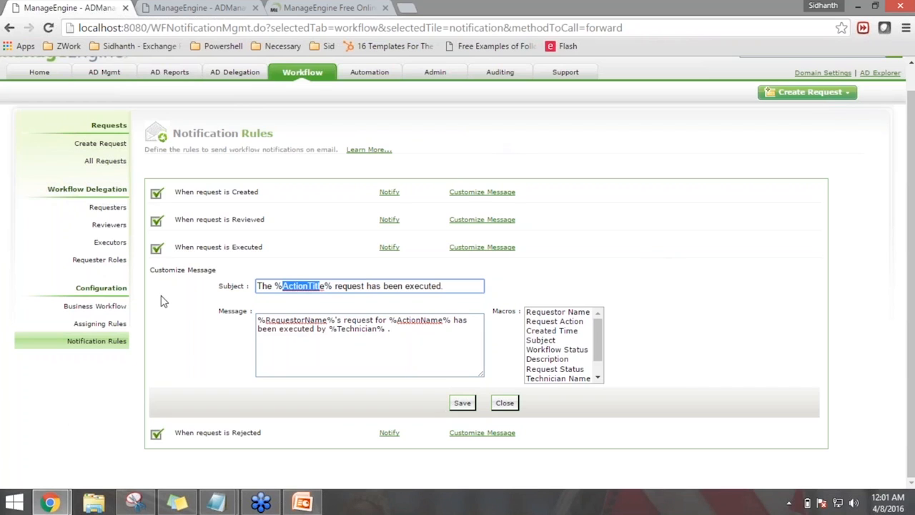
pyautogui.click(119, 325)
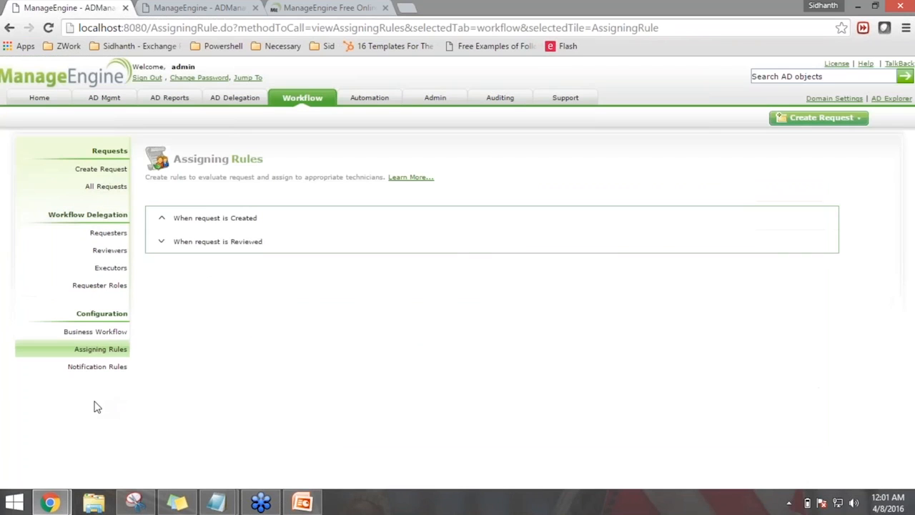
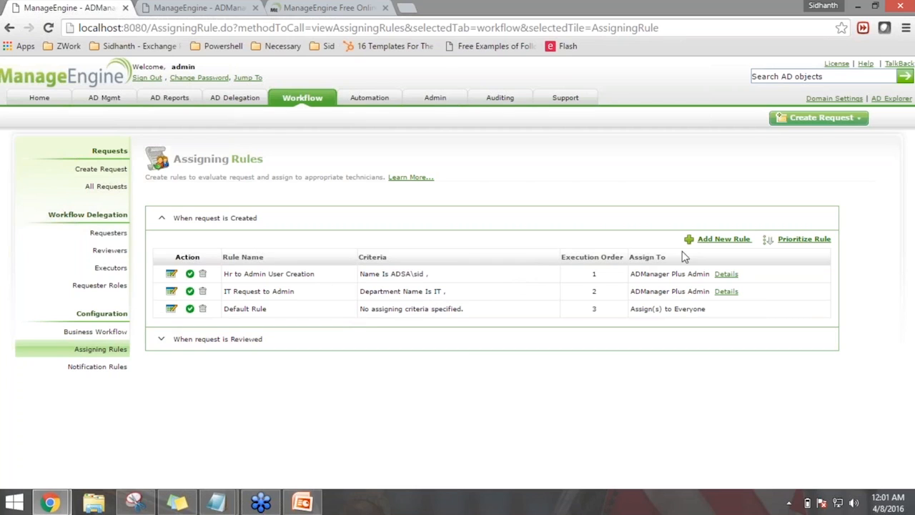
# Start a new assigning rule named 'Manager to Admin'
pyautogui.click(724, 239)
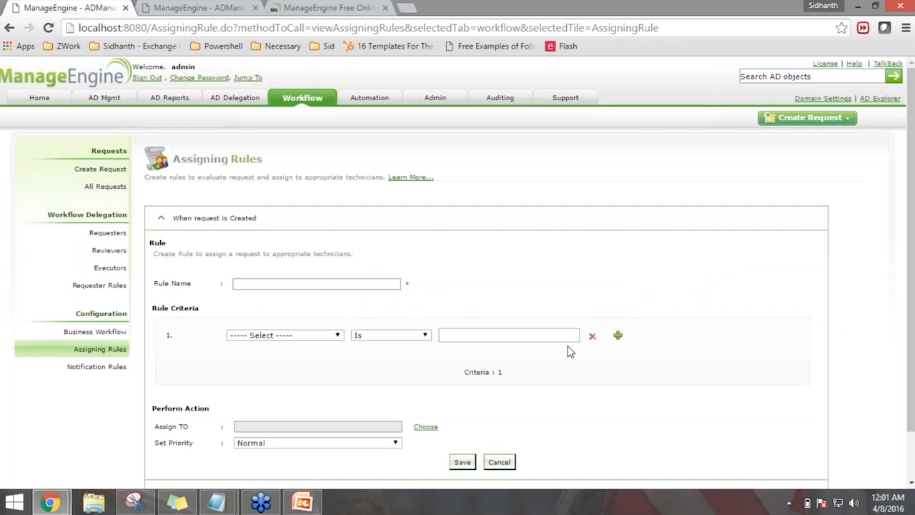
pyautogui.click(353, 283)
pyautogui.write('HE')
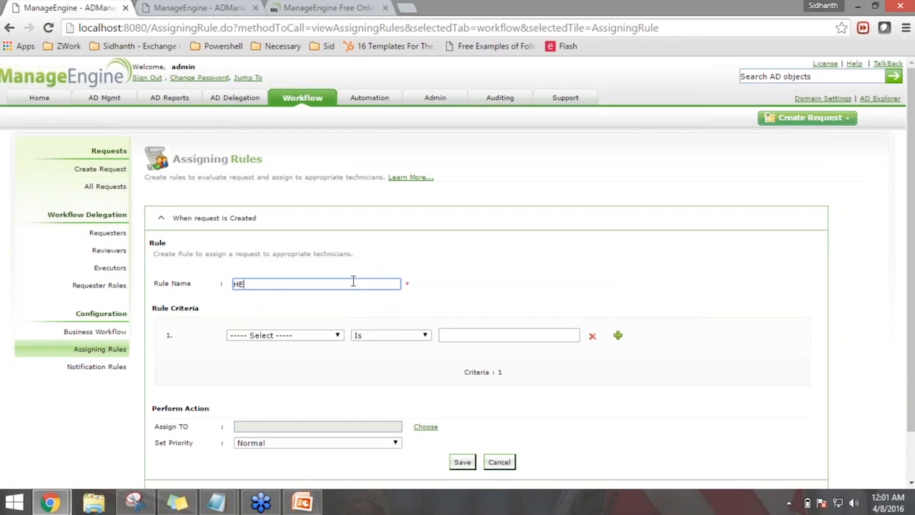
pyautogui.press('BackSpace')
pyautogui.write('R to tje')
pyautogui.press('BackSpace')
pyautogui.press('BackSpace')
pyautogui.press('BackSpace')
pyautogui.write('the Manager')
pyautogui.hotkey('ctrl', 'a')
pyautogui.write('Manager')
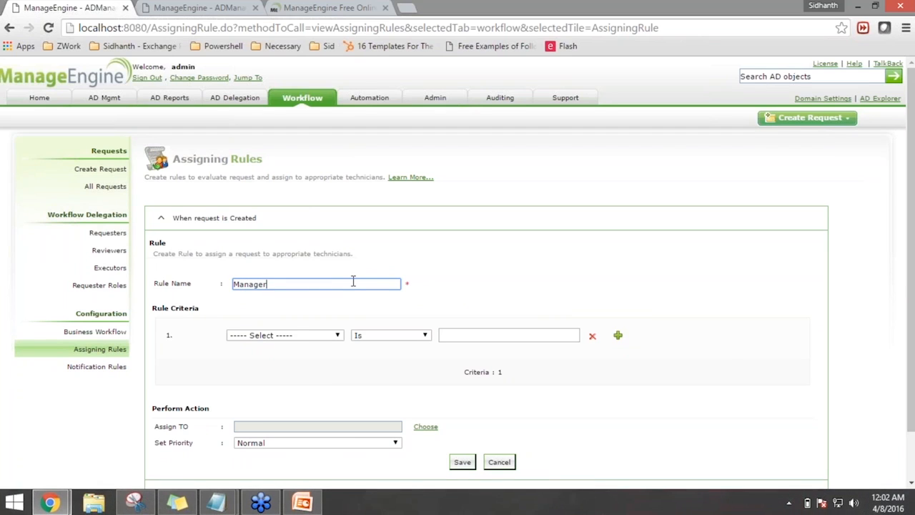
pyautogui.write(' to Admin')
pyautogui.click(294, 388)
# Add the criterion Department Name is Quality Assurance
pyautogui.scroll(-1, 313, 382)
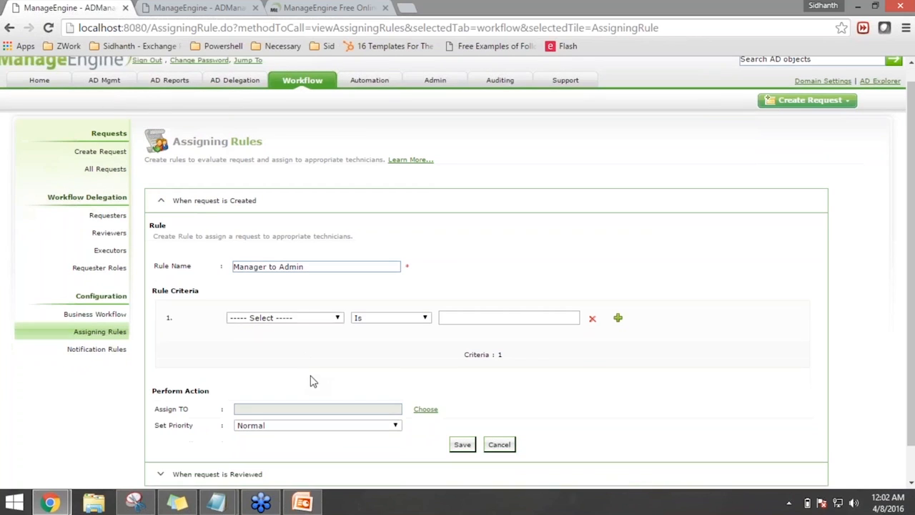
pyautogui.scroll(-2, 312, 381)
pyautogui.click(279, 282)
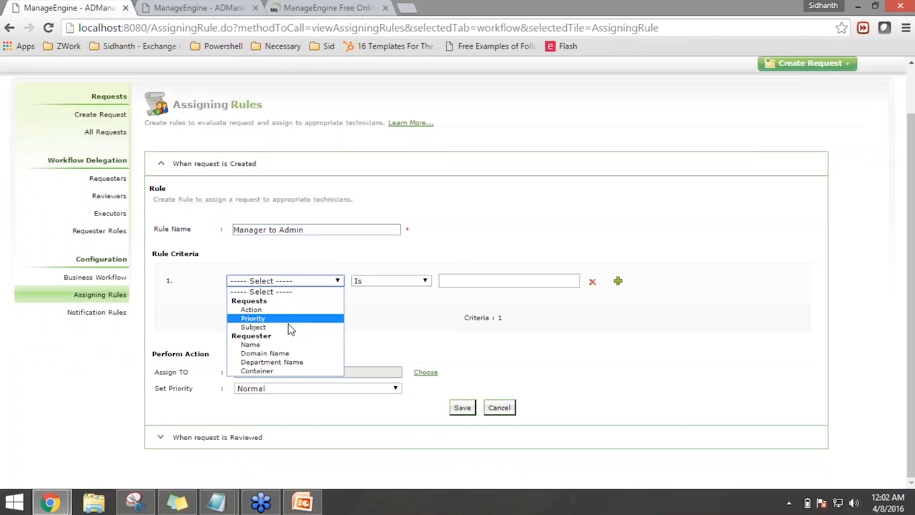
pyautogui.click(298, 363)
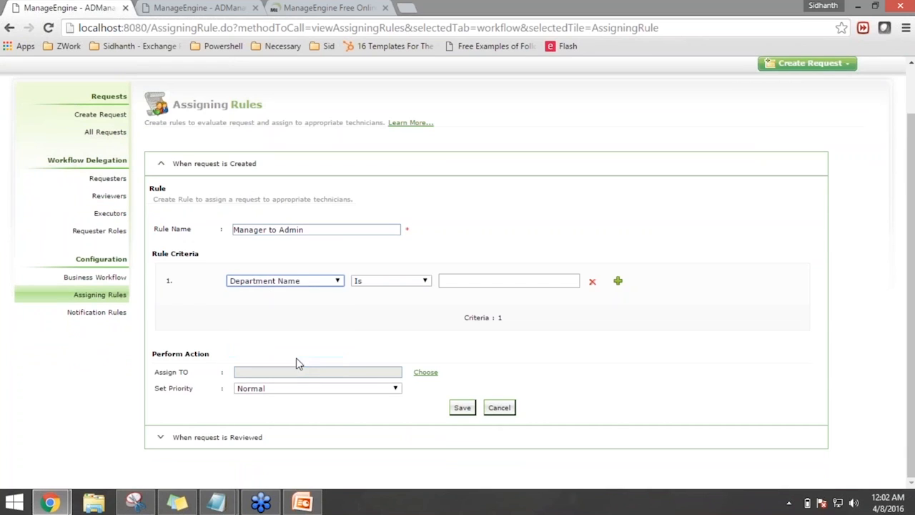
pyautogui.click(597, 281)
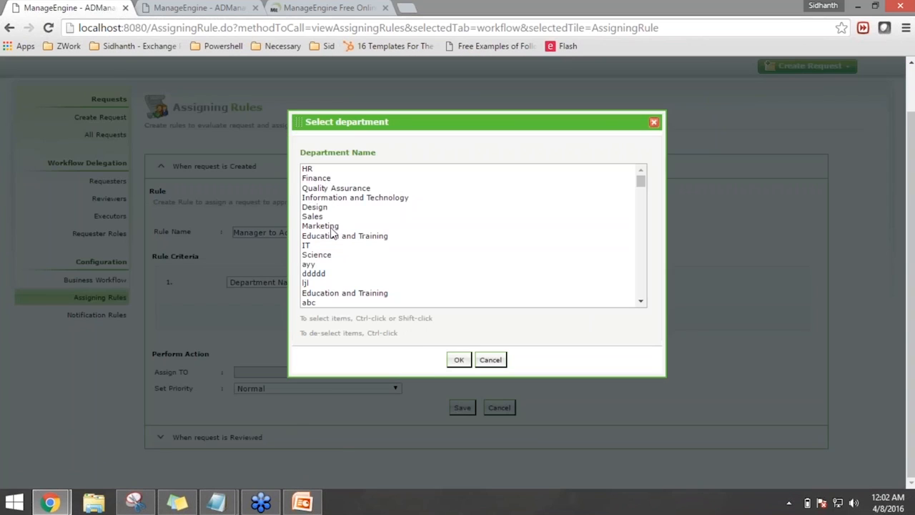
pyautogui.click(361, 189)
pyautogui.click(459, 360)
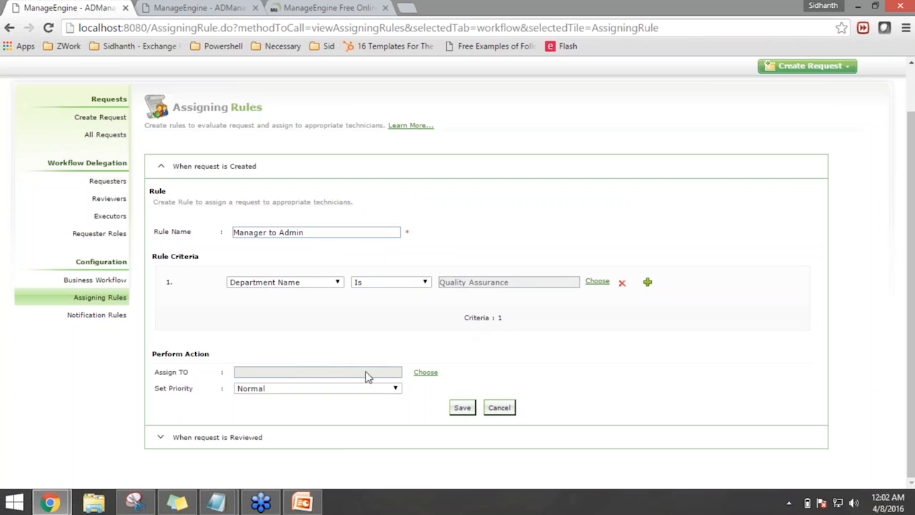
# Assign the rule to ADManager Plus Admin with Medium priority and save it
pyautogui.click(426, 372)
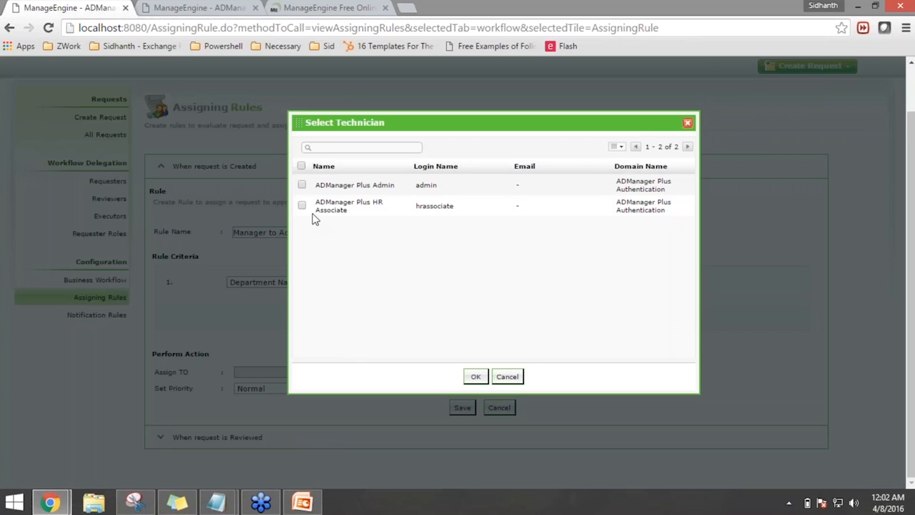
pyautogui.click(301, 184)
pyautogui.click(476, 376)
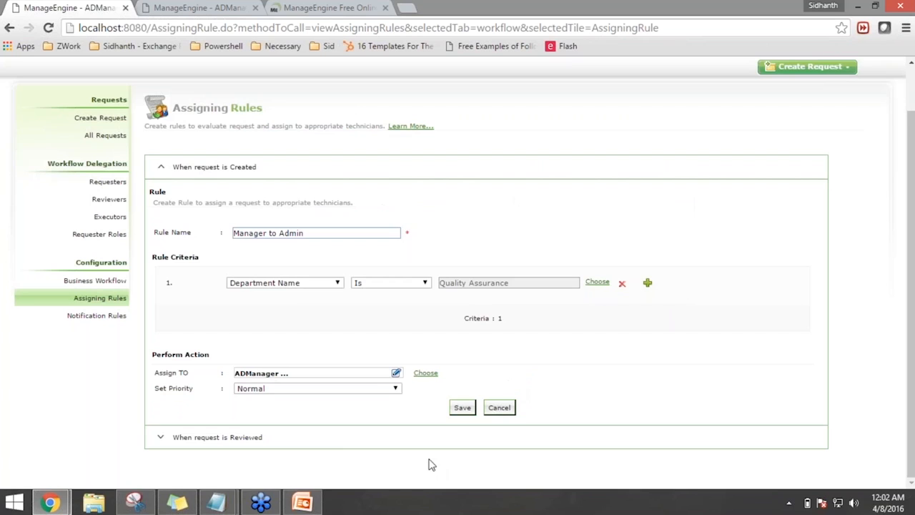
pyautogui.click(399, 397)
pyautogui.click(378, 419)
pyautogui.click(462, 407)
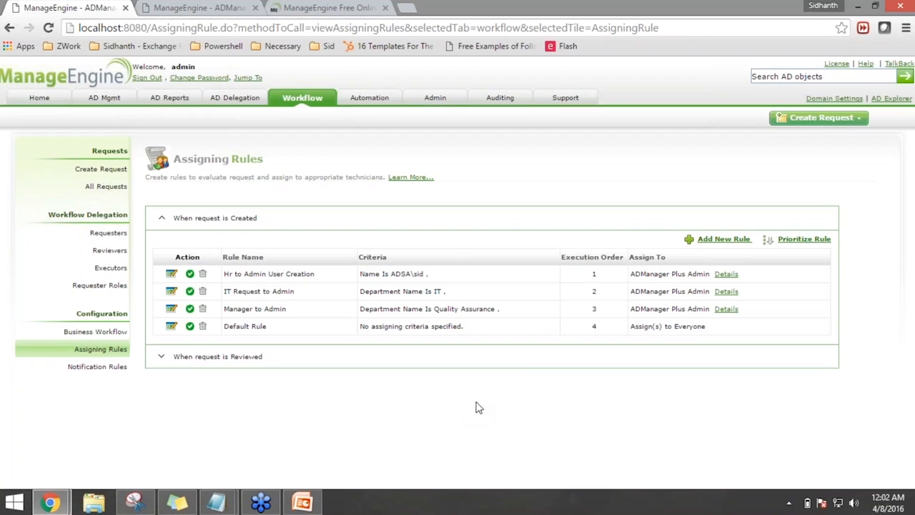
pyautogui.click(723, 239)
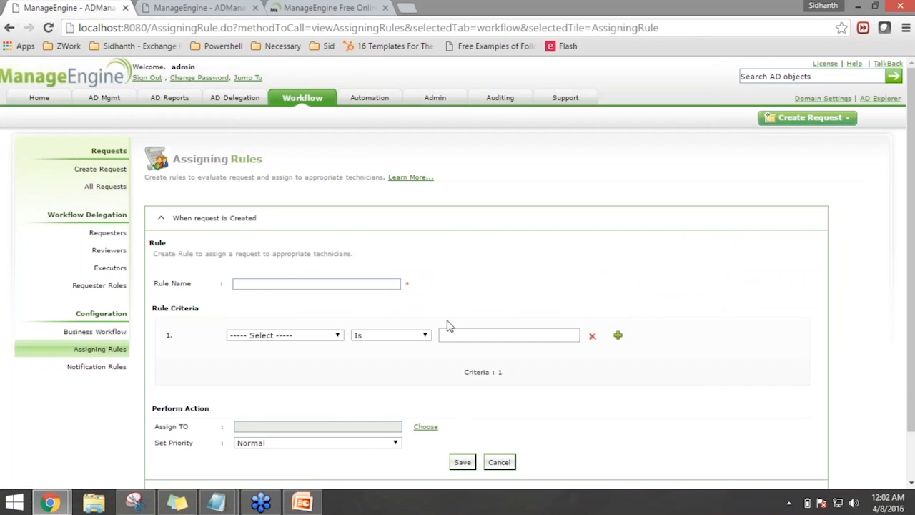
# Add a criterion matching the actions Create Users, Add To Group and Remove from Group
pyautogui.click(312, 341)
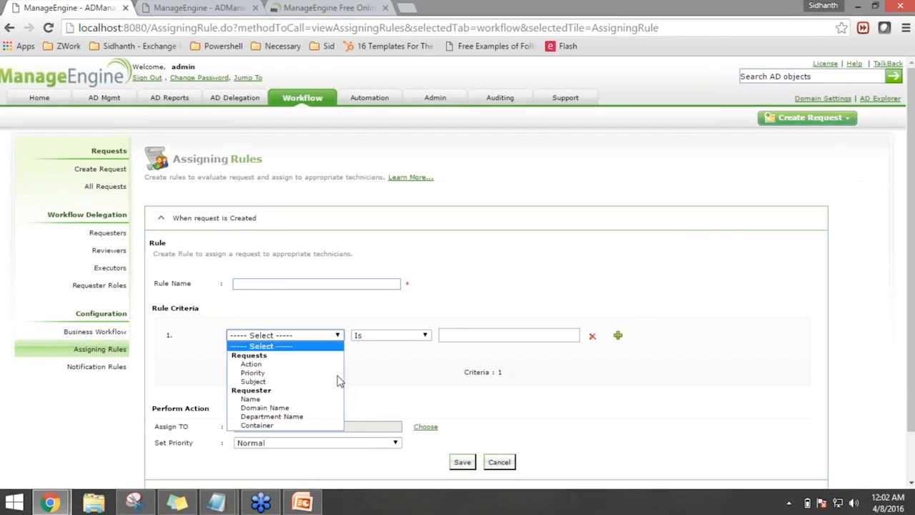
pyautogui.click(314, 362)
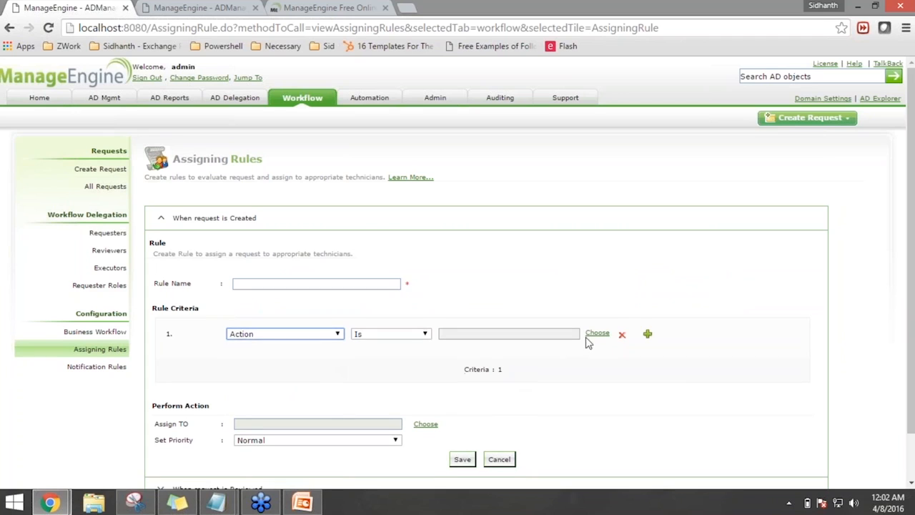
pyautogui.click(593, 335)
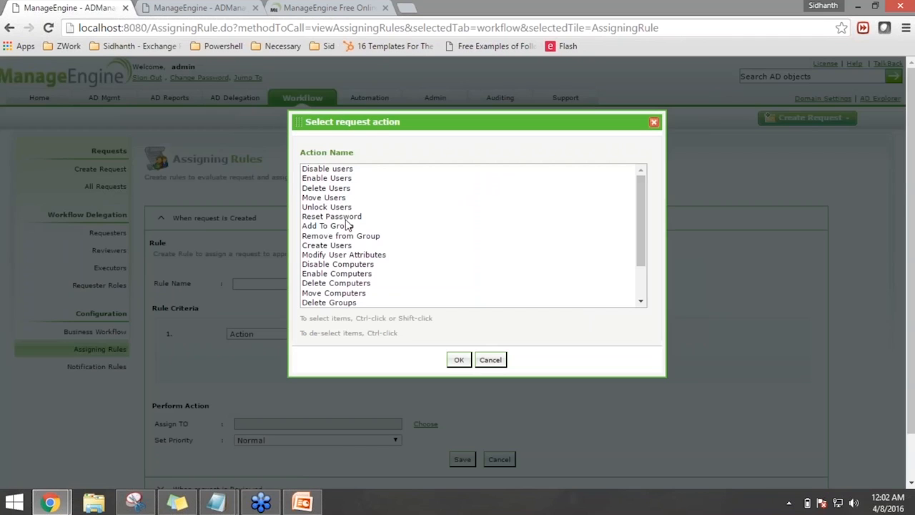
pyautogui.click(346, 220)
pyautogui.click(354, 247)
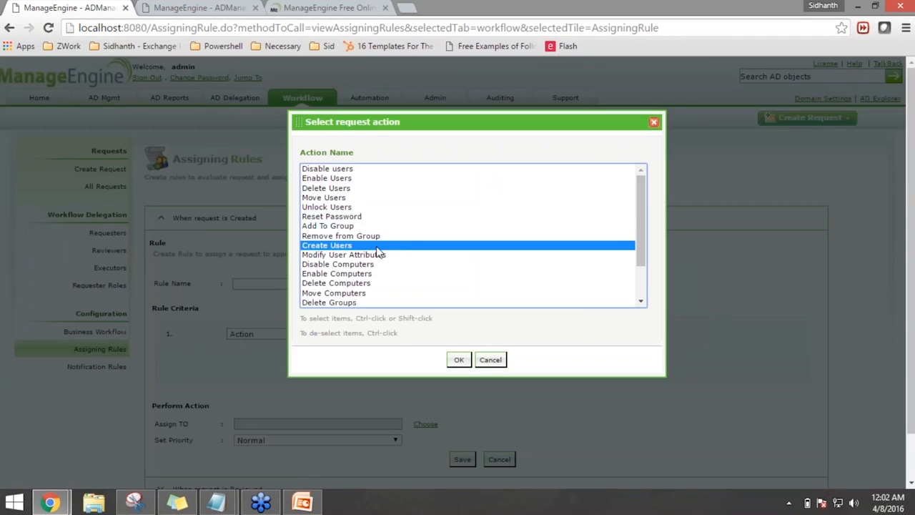
pyautogui.keyDown('ctrl'); pyautogui.click(369, 226); pyautogui.keyUp('ctrl')
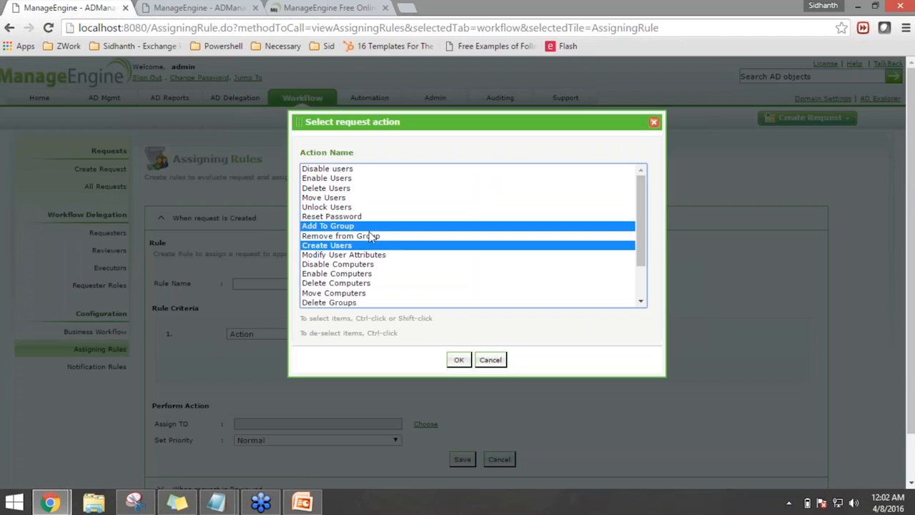
pyautogui.keyDown('ctrl'); pyautogui.click(372, 236); pyautogui.keyUp('ctrl')
pyautogui.click(456, 361)
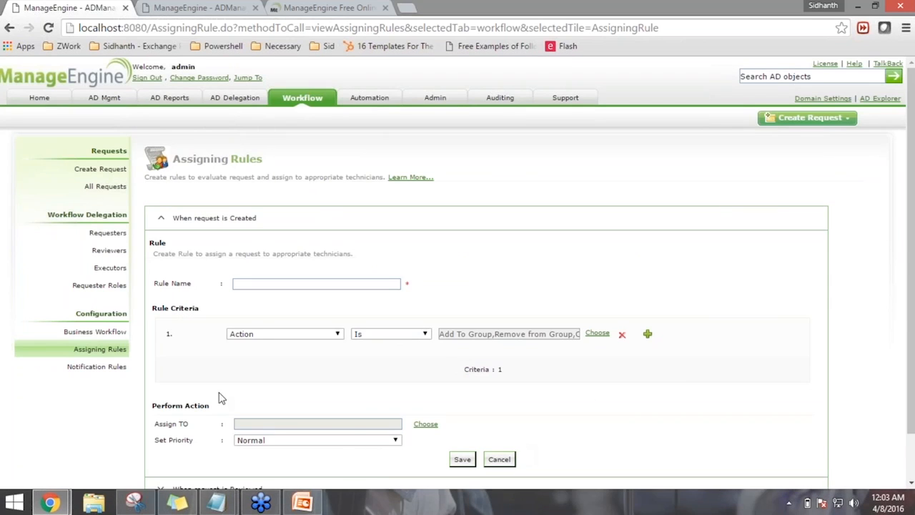
# Assign ADManager Plus Admin as technician, then view the rules for reviewed requests
pyautogui.scroll(-1, 219, 398)
pyautogui.click(425, 372)
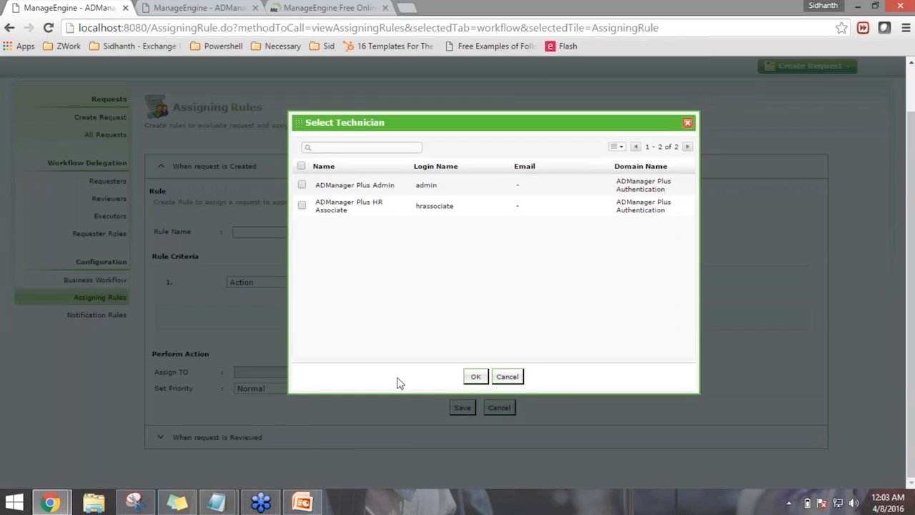
pyautogui.click(303, 184)
pyautogui.click(474, 377)
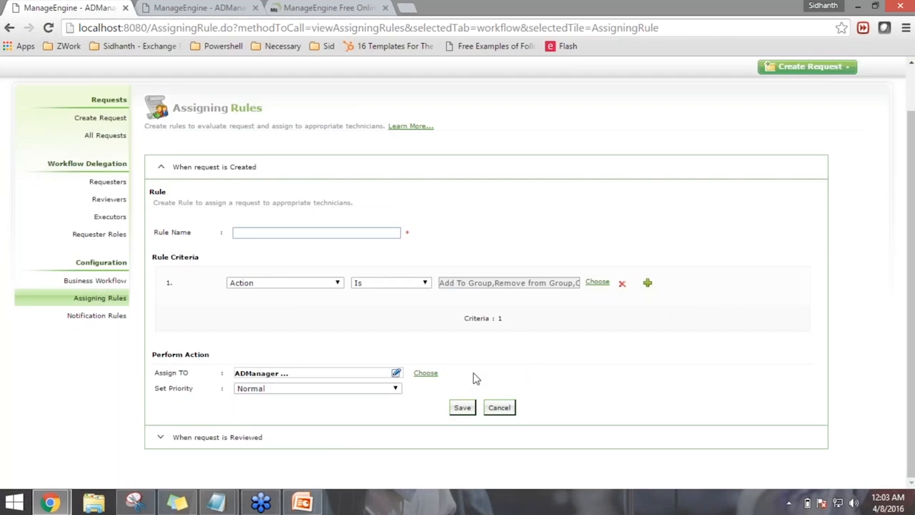
pyautogui.click(263, 444)
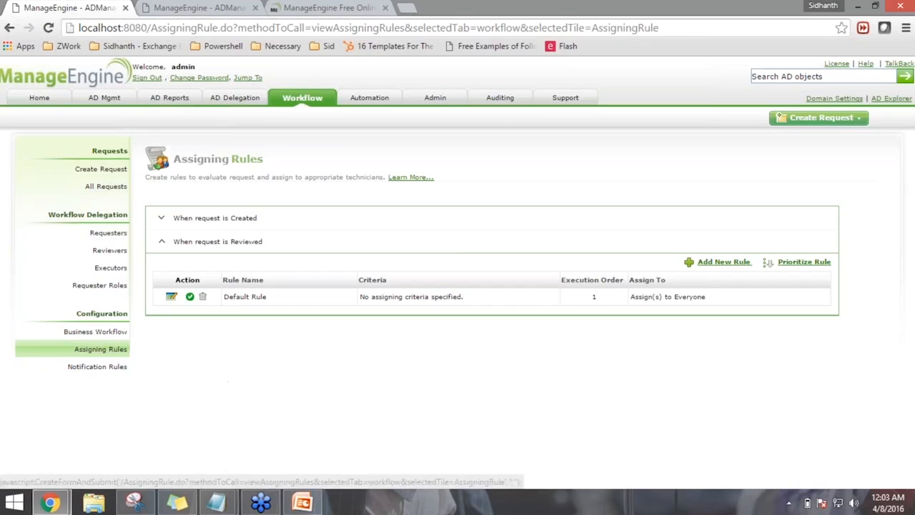
# Go to Business Workflow, then to the Help Desk Technicians delegation list
pyautogui.click(96, 332)
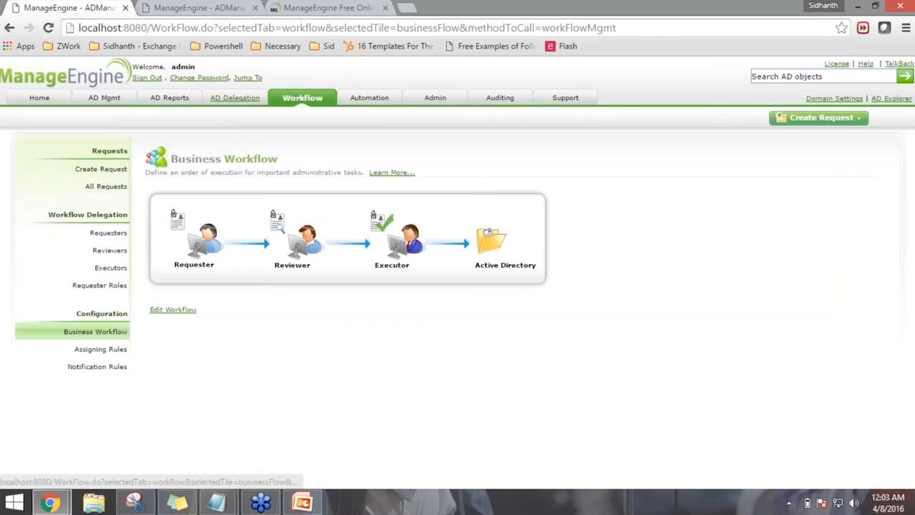
pyautogui.click(236, 98)
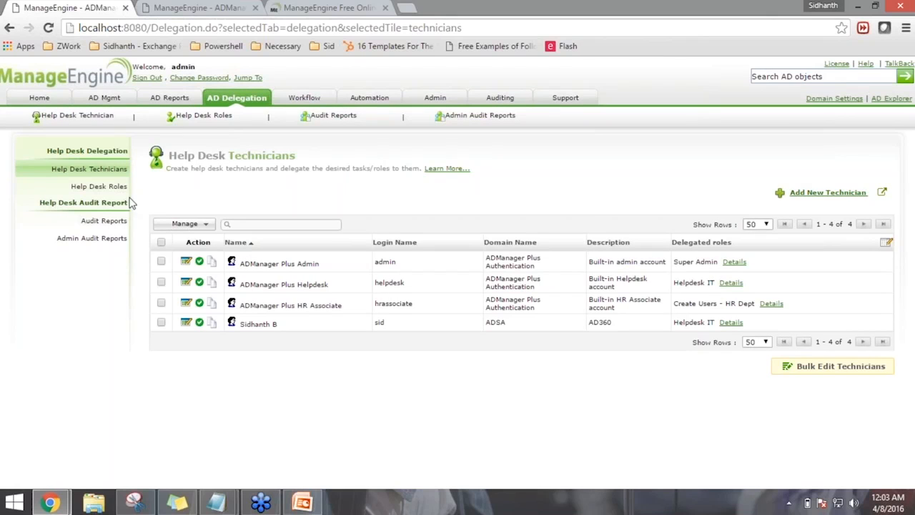
pyautogui.click(110, 170)
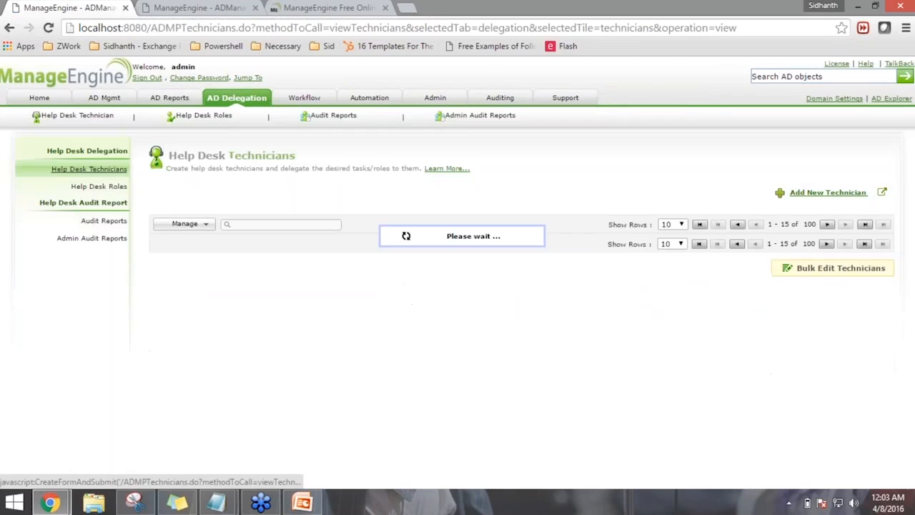
pyautogui.click(186, 322)
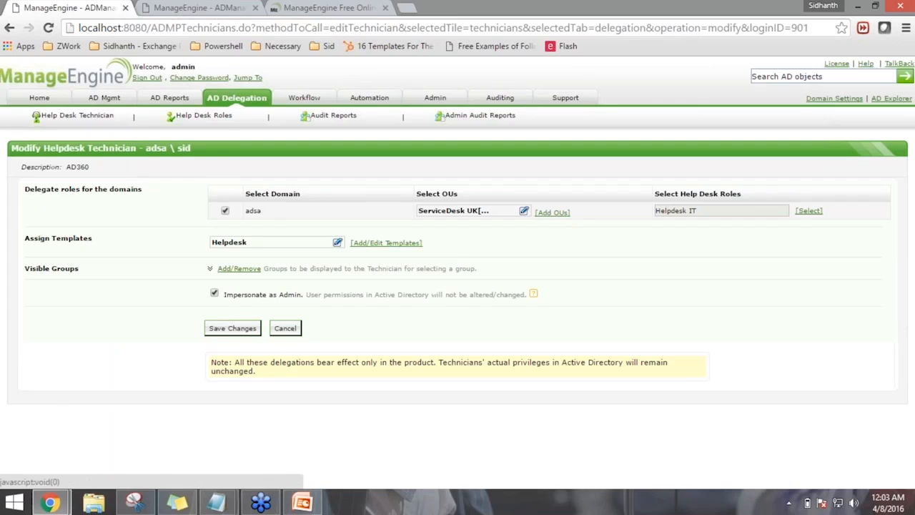
pyautogui.click(552, 213)
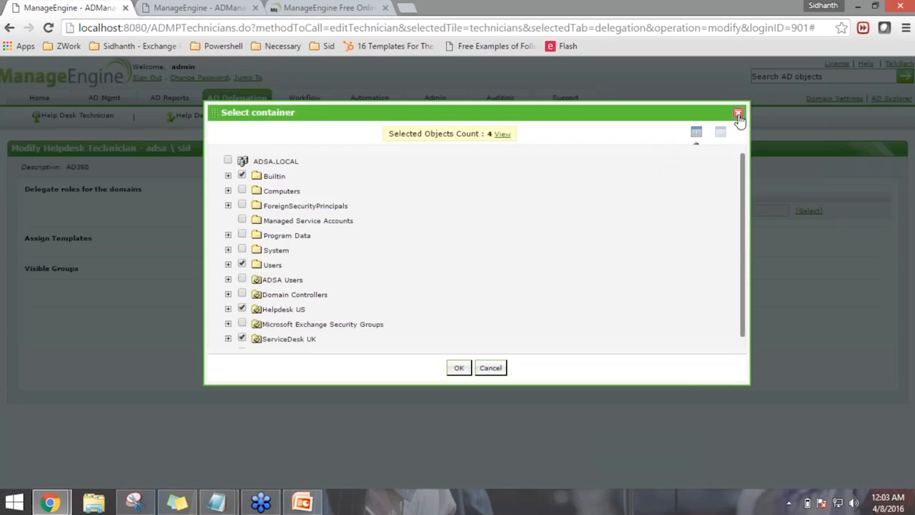
pyautogui.click(738, 112)
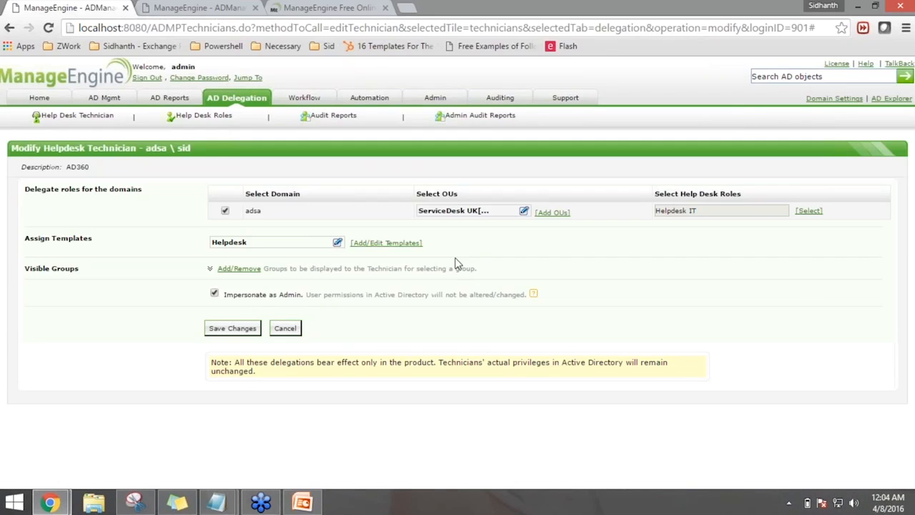
pyautogui.click(238, 269)
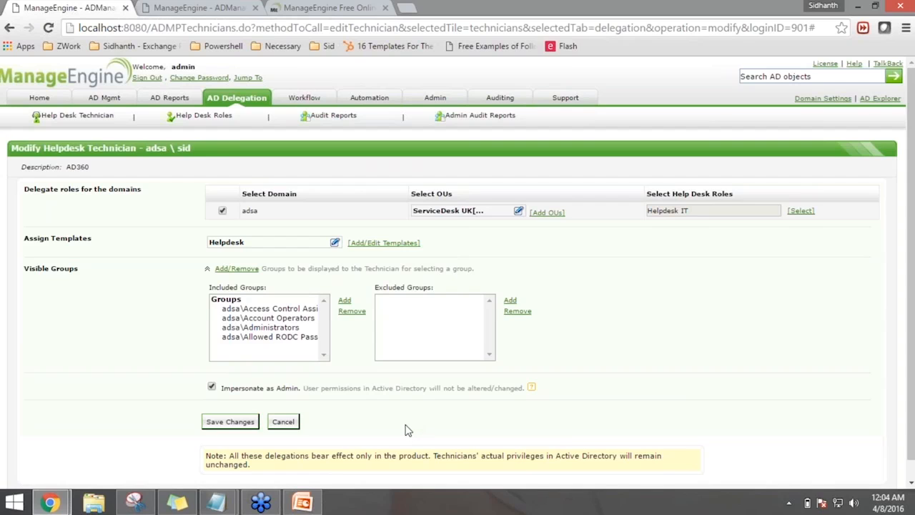
pyautogui.scroll(-1, 405, 429)
pyautogui.moveTo(231, 368); pyautogui.dragTo(276, 369)
pyautogui.click(351, 412)
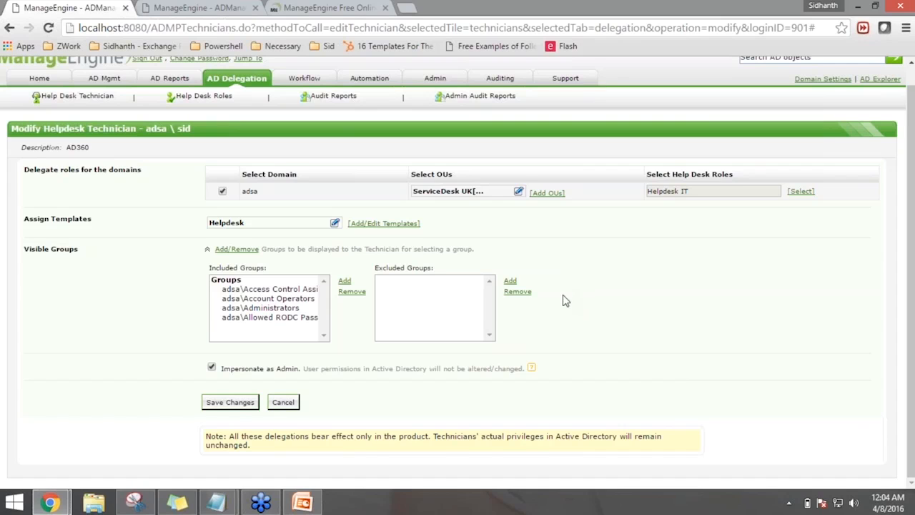
pyautogui.scroll(1, 563, 298)
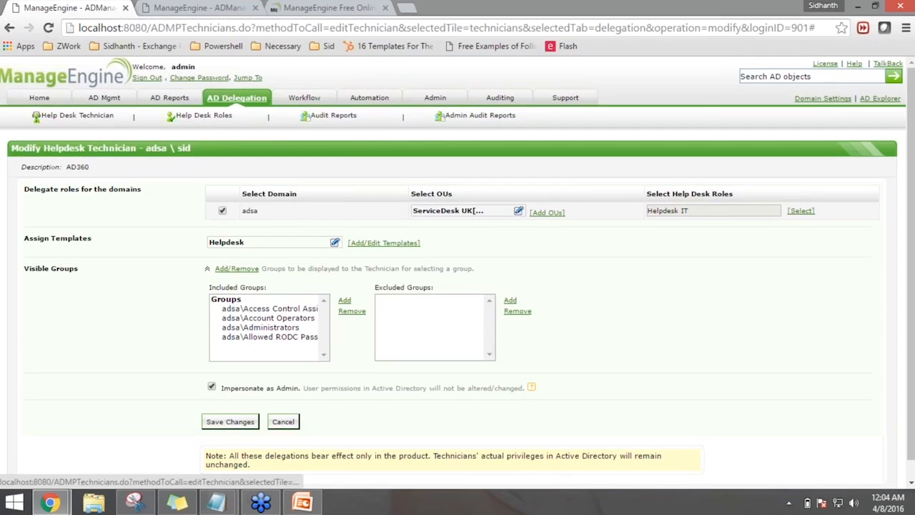
pyautogui.click(283, 421)
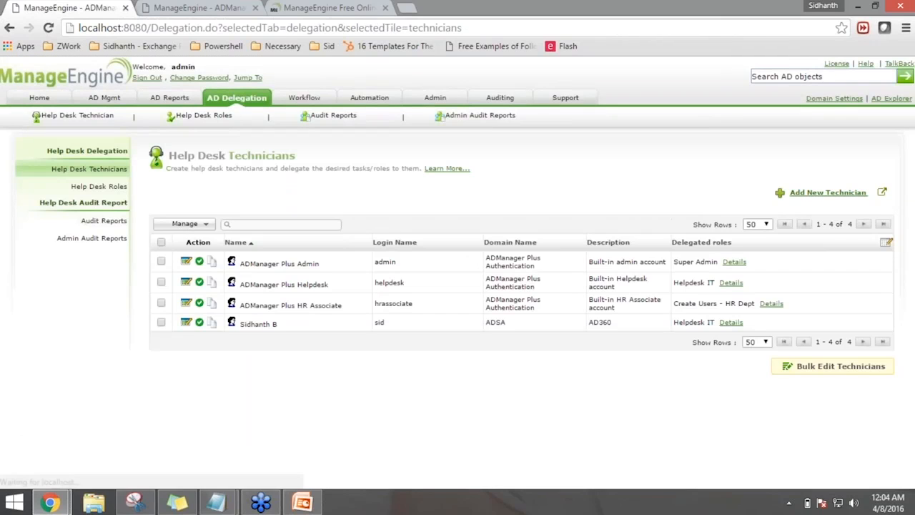
# Open the Help Desk Audit Report and scroll through its 107 technician actions
pyautogui.click(101, 223)
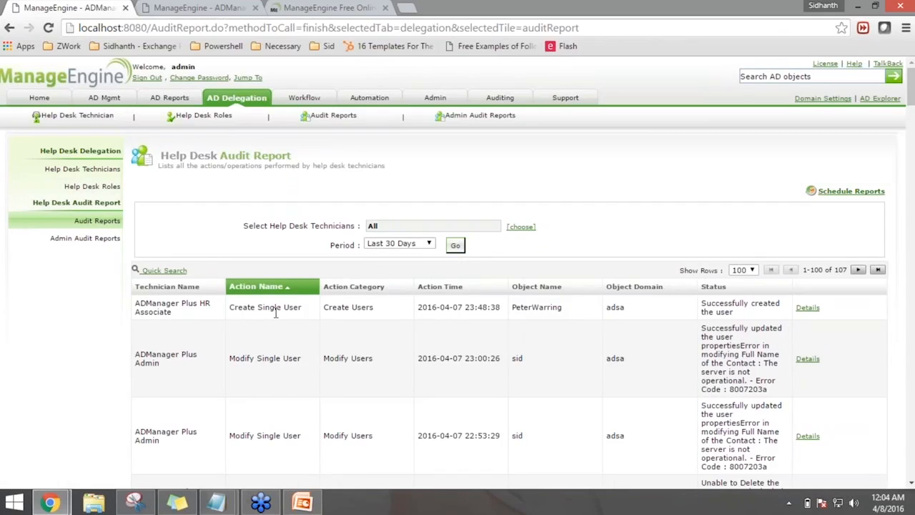
pyautogui.scroll(-3, 275, 313)
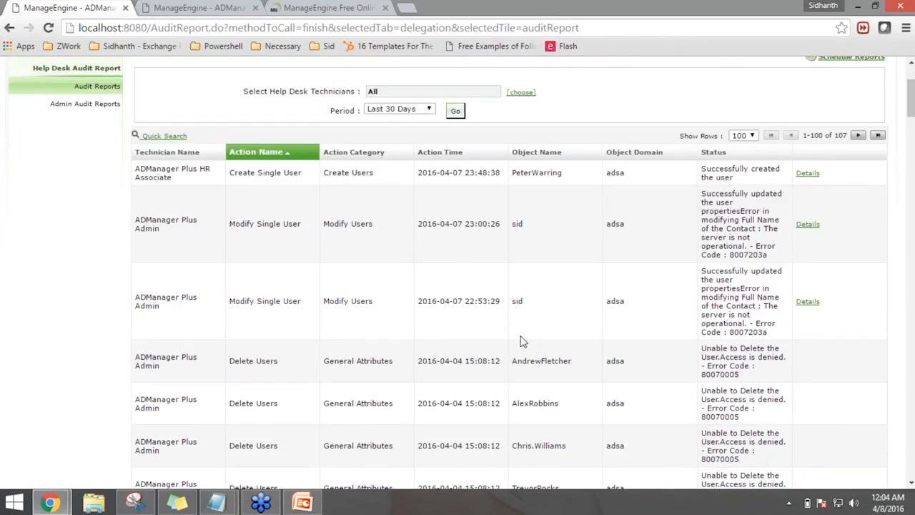
pyautogui.scroll(-3, 521, 341)
pyautogui.scroll(6, 311, 406)
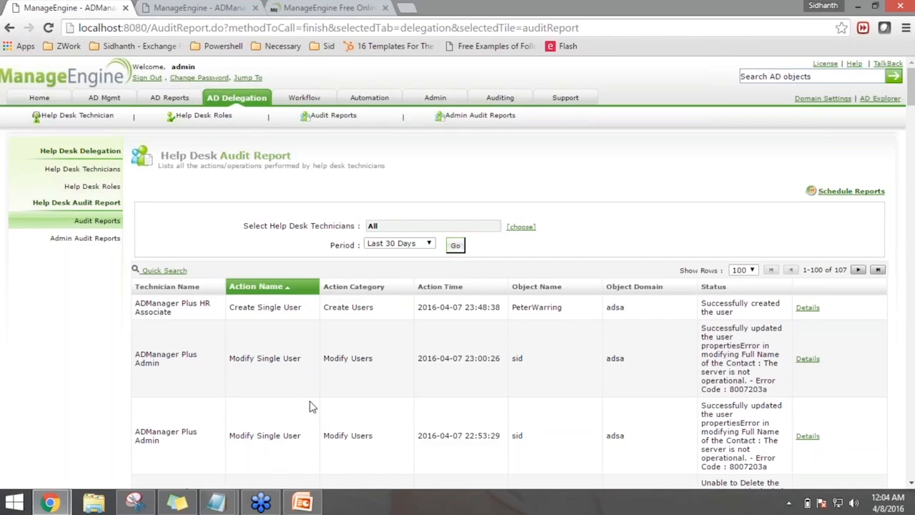
# Open the Admin Audit Report of technician changes and scroll through it
pyautogui.click(69, 239)
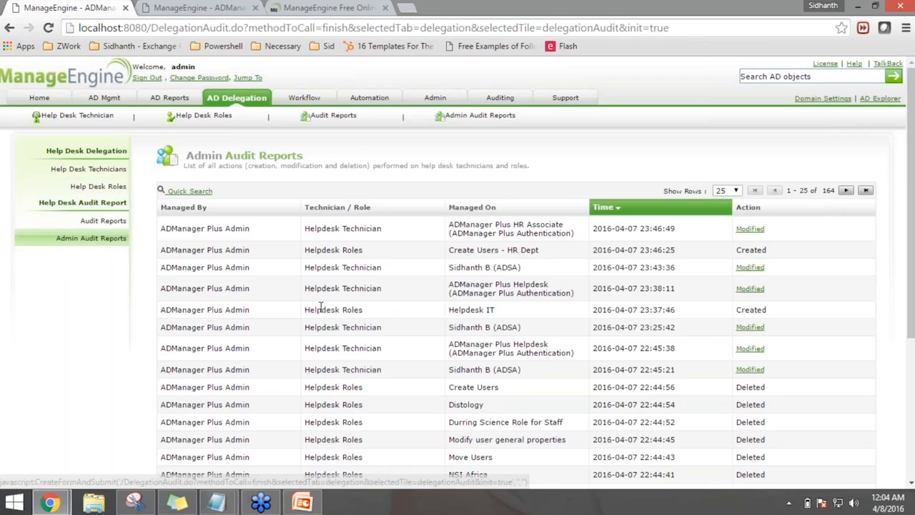
pyautogui.scroll(-2, 322, 307)
pyautogui.scroll(2, 686, 286)
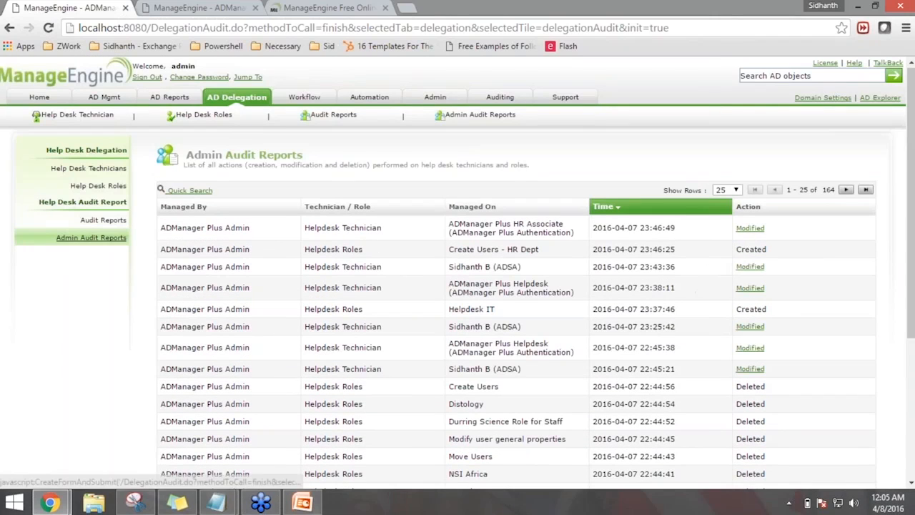
pyautogui.moveTo(161, 227); pyautogui.dragTo(229, 229)
pyautogui.click(255, 237)
# Check the latest modification's action summary, then open Workflow Notification Rules
pyautogui.click(748, 229)
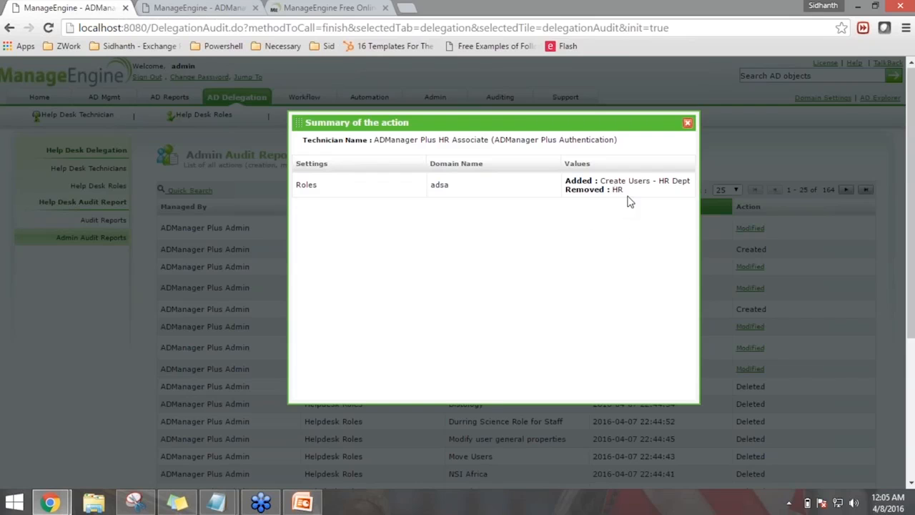
pyautogui.click(687, 123)
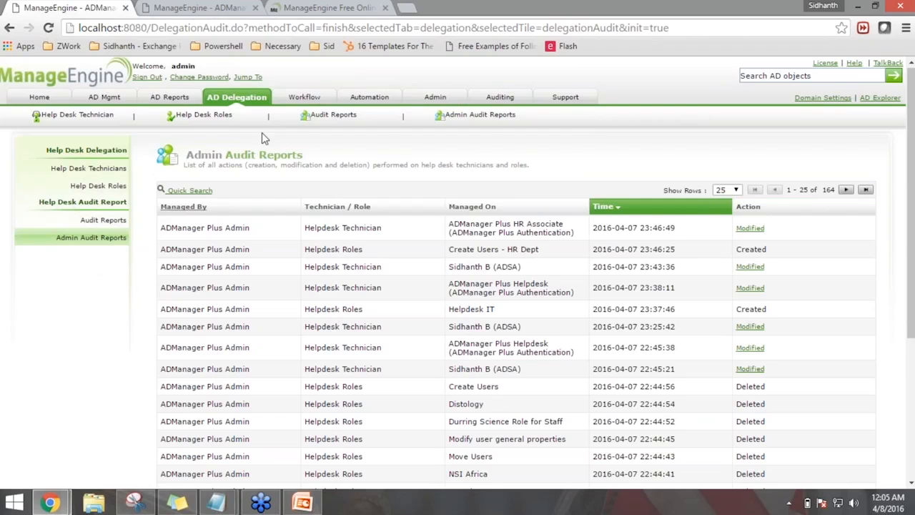
pyautogui.click(304, 96)
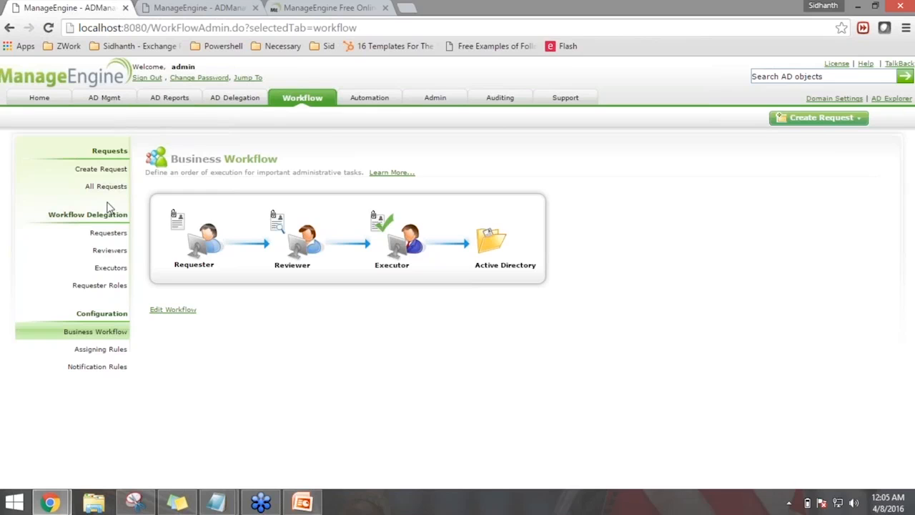
pyautogui.click(115, 367)
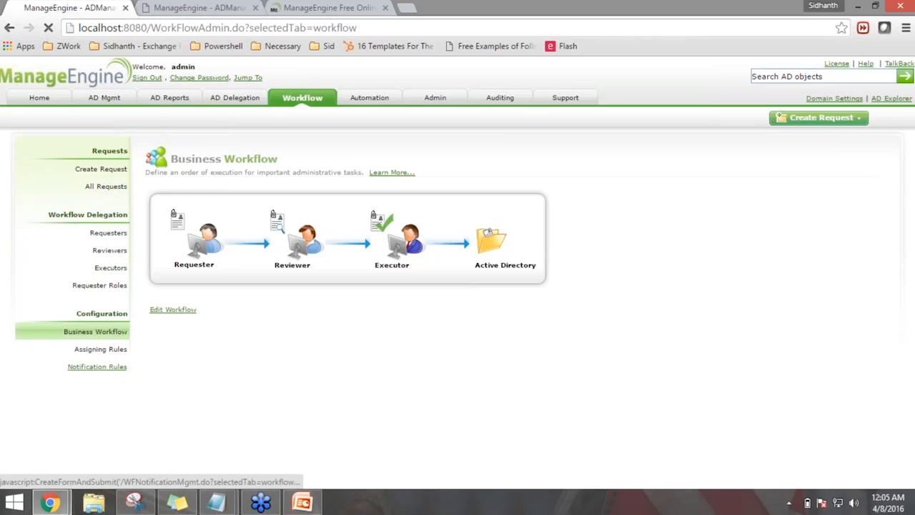